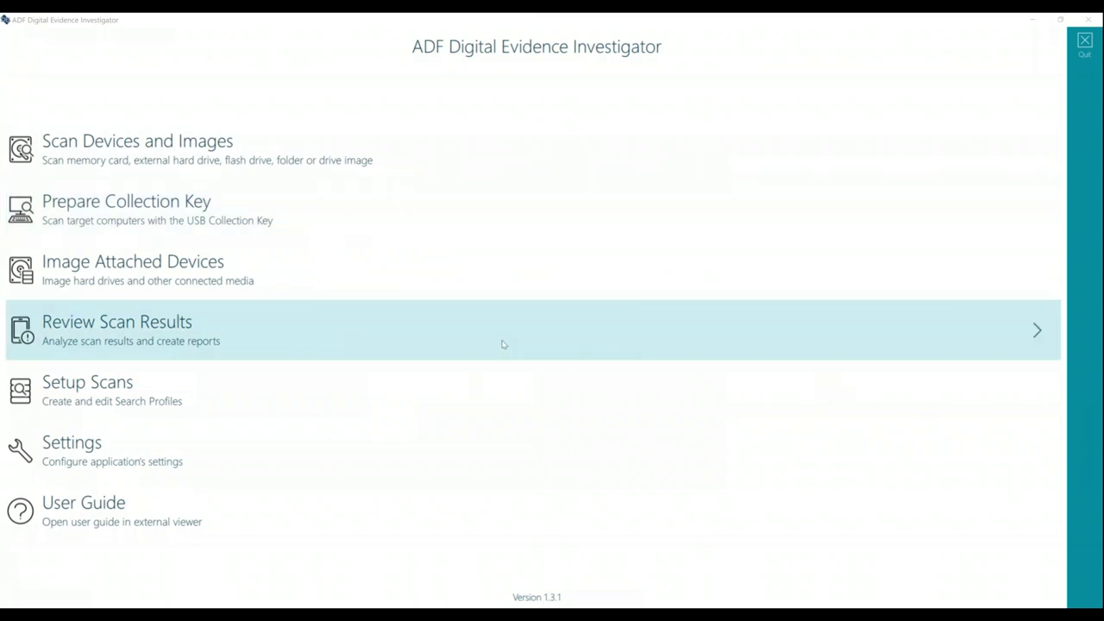
- Open the Quick IPOC K9 scan for review and examine its summary, including the captures and target devices
{"action": "left_click", "coordinate": [503, 344]}
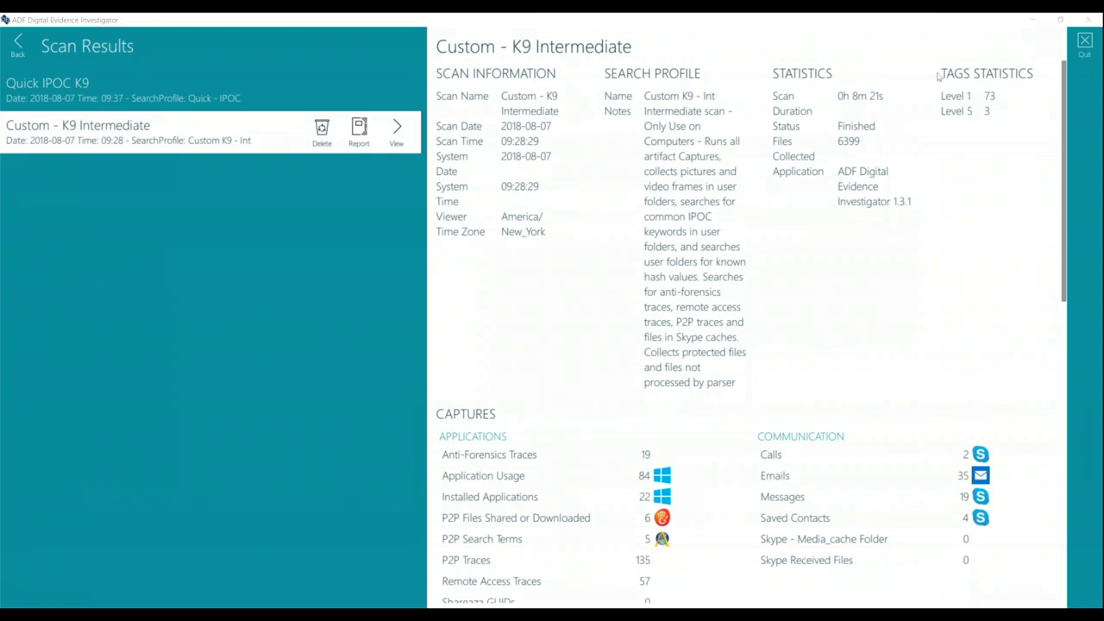
{"action": "left_click", "coordinate": [21, 131]}
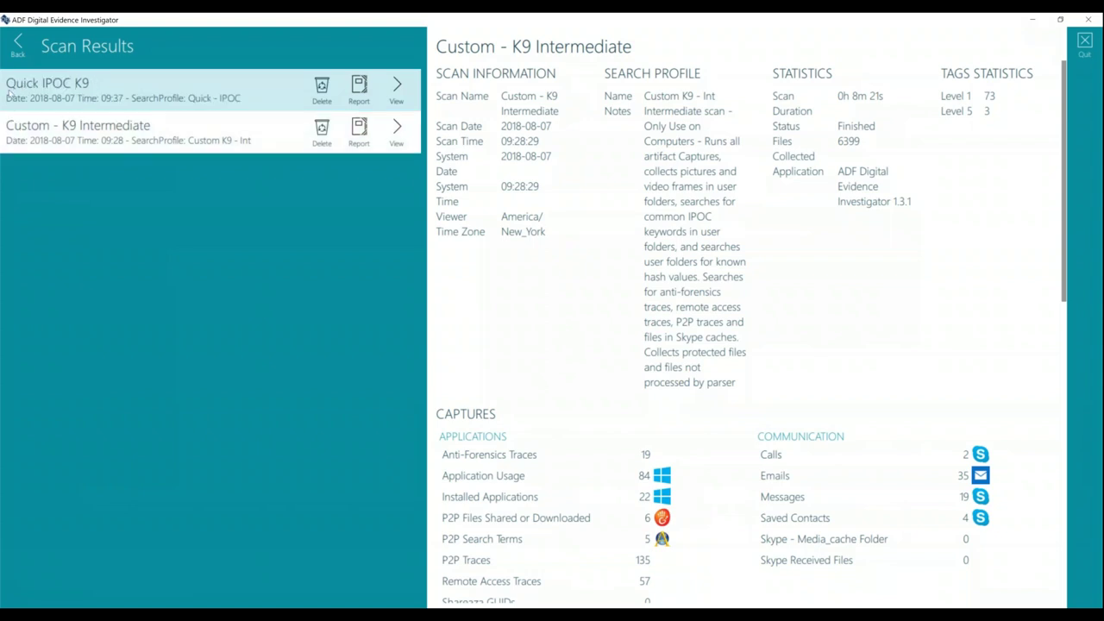
{"action": "left_click", "coordinate": [9, 95]}
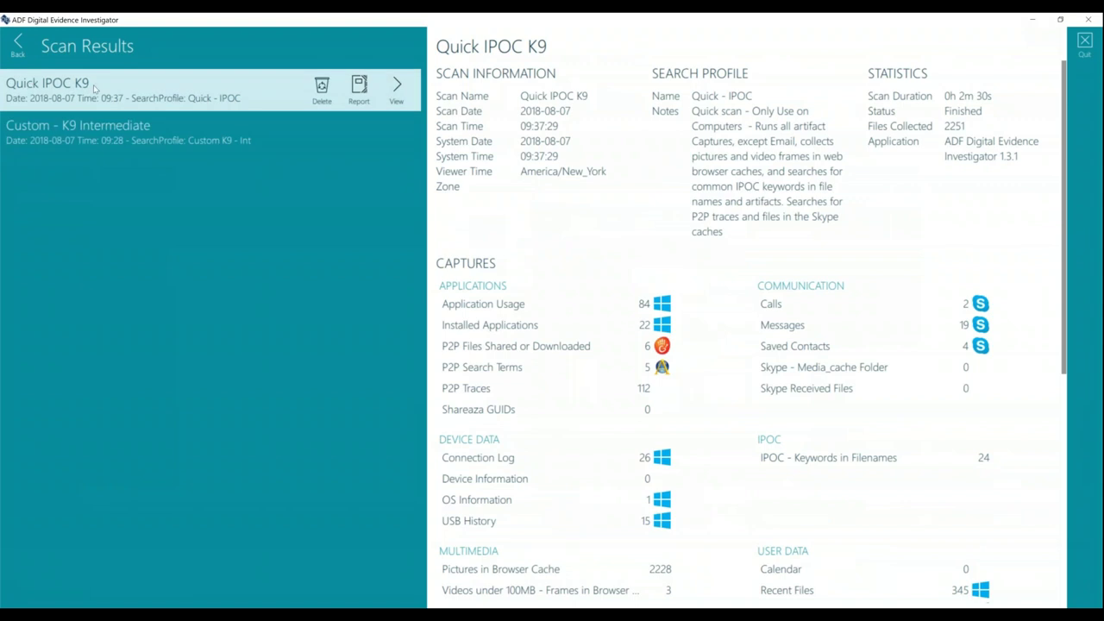
{"action": "left_click", "coordinate": [397, 92]}
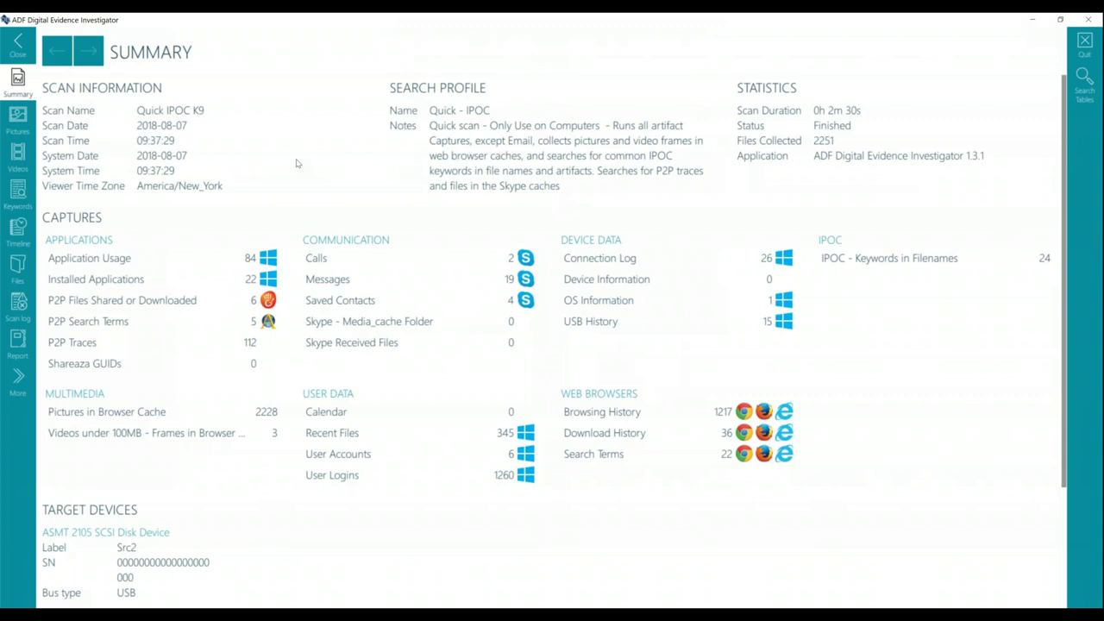
{"action": "scroll", "coordinate": [289, 253], "scroll_direction": "down", "scroll_amount": 2}
{"action": "scroll", "coordinate": [273, 132], "scroll_direction": "up", "scroll_amount": 2}
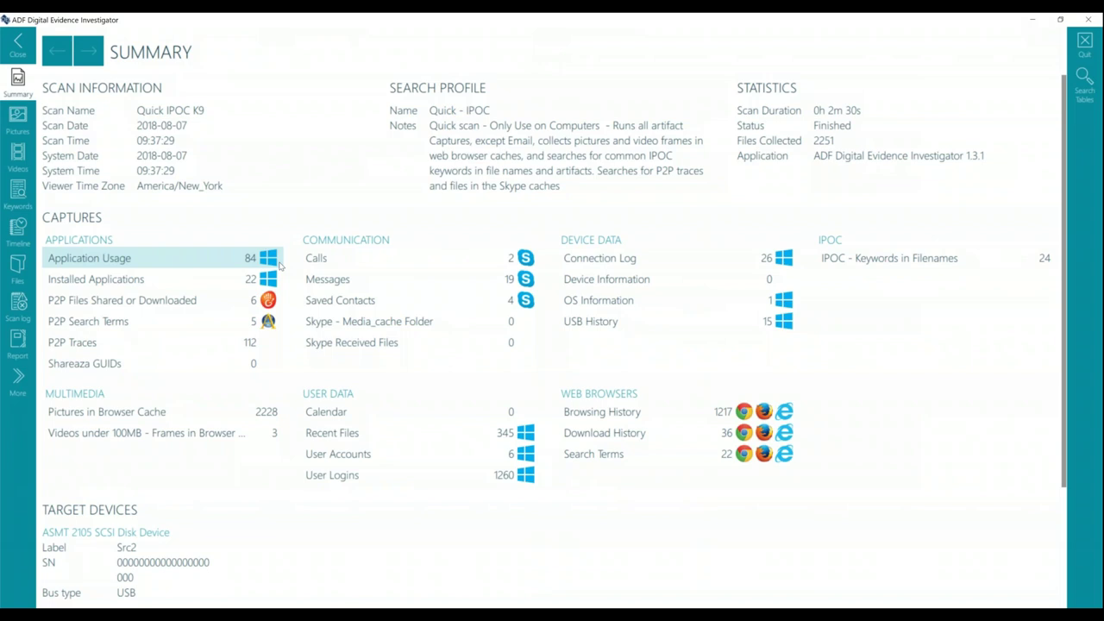
{"action": "scroll", "coordinate": [247, 451], "scroll_direction": "down", "scroll_amount": 3}
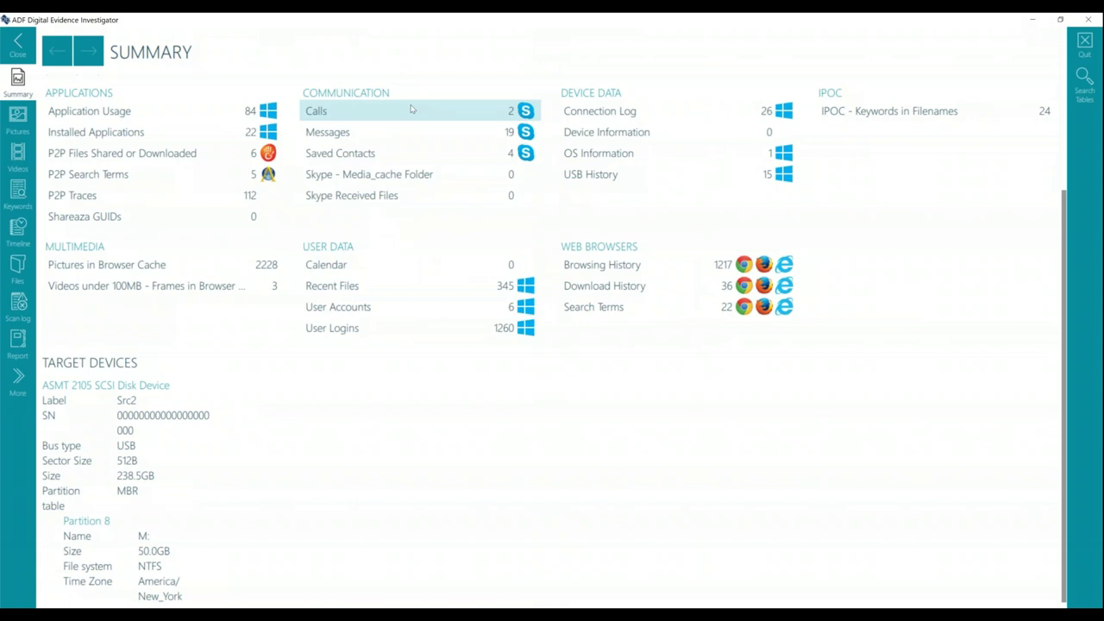
{"action": "scroll", "coordinate": [364, 455], "scroll_direction": "up", "scroll_amount": 3}
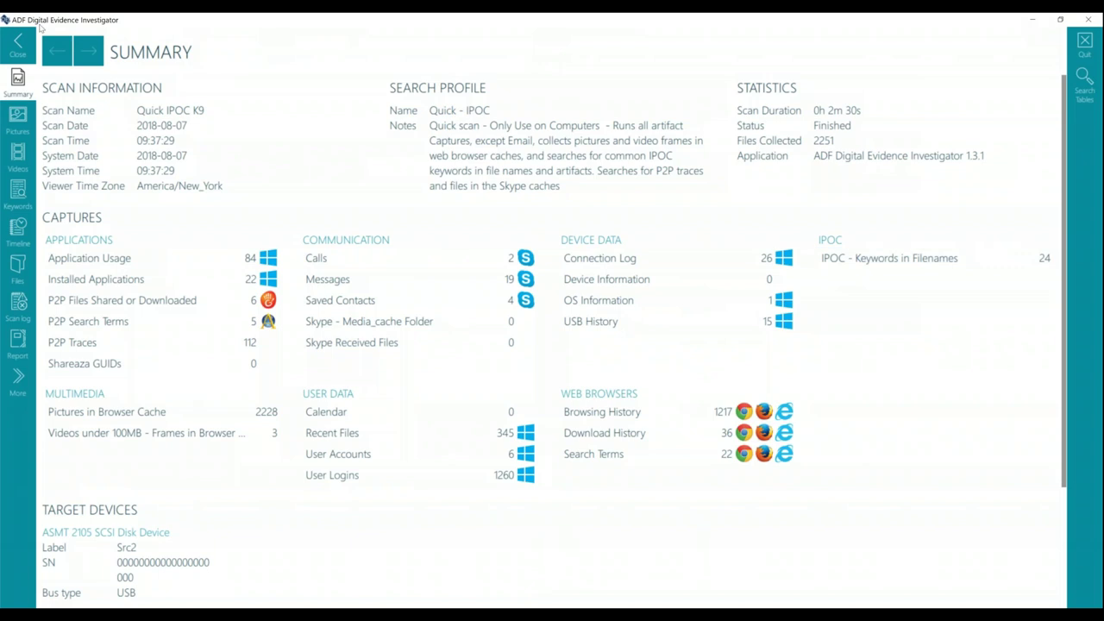
- Close the current scan and open the Custom - K9 Intermediate scan results
{"action": "left_click", "coordinate": [18, 48]}
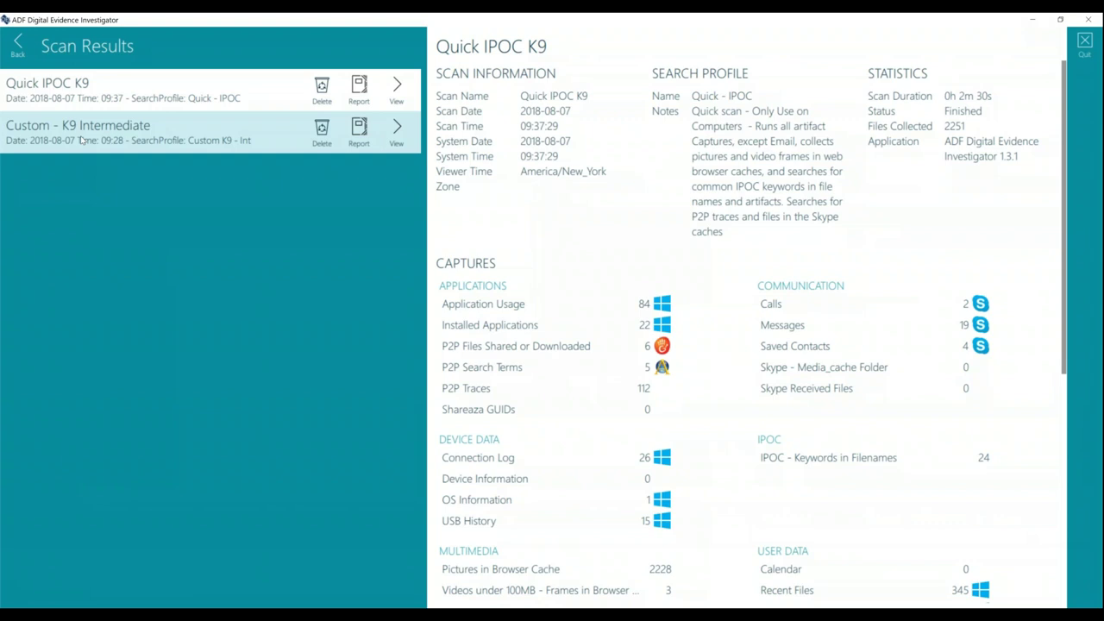
{"action": "left_click", "coordinate": [82, 138]}
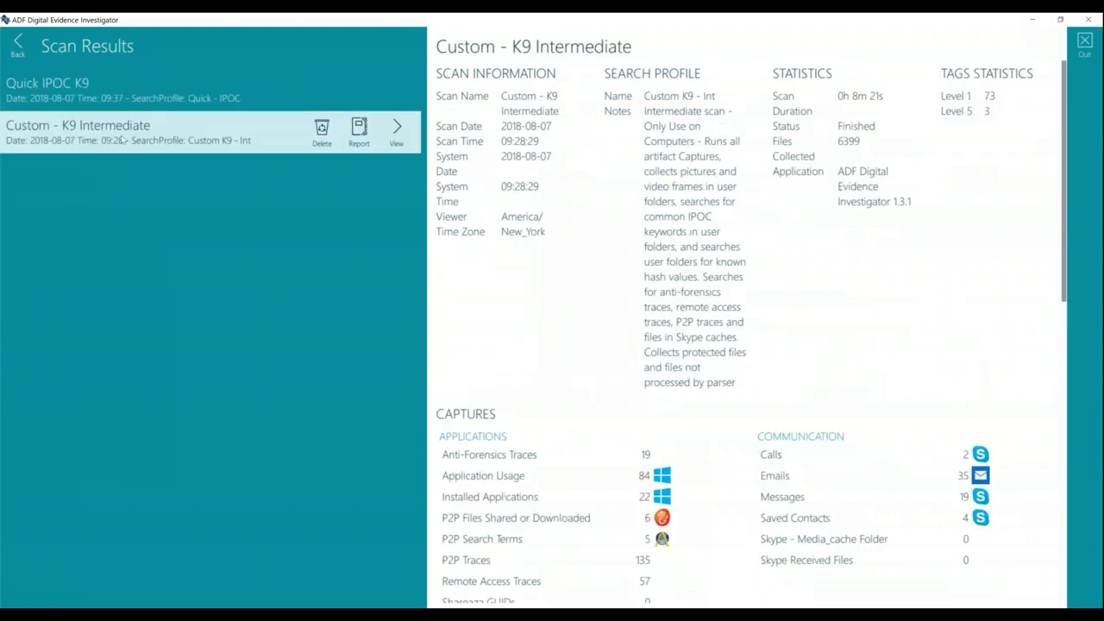
{"action": "left_click", "coordinate": [392, 131]}
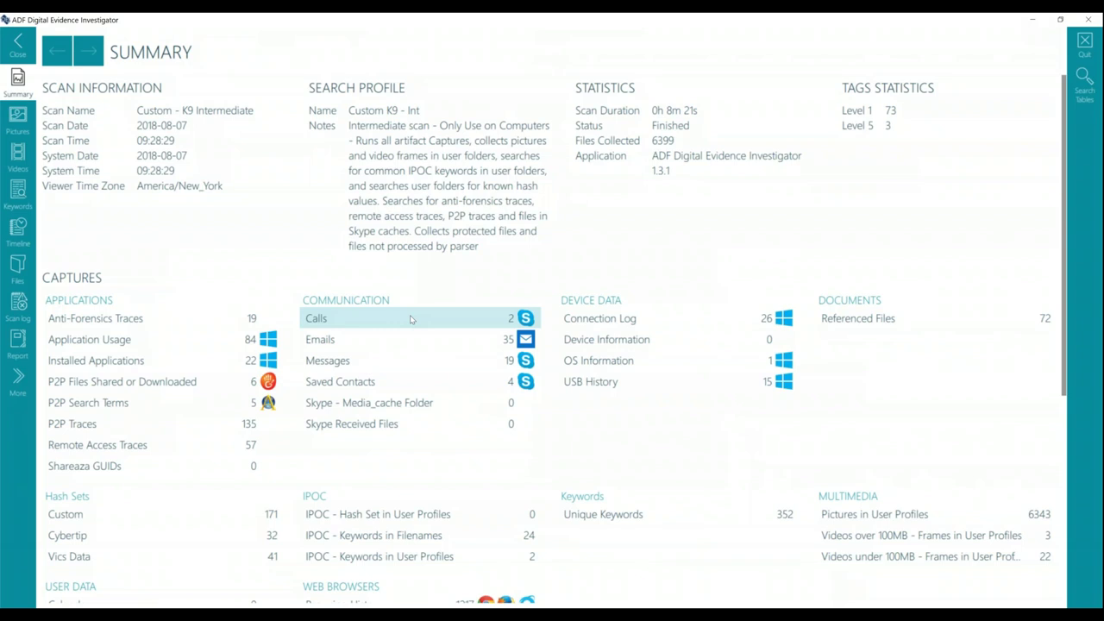
- Open the Unique Keywords capture and examine the hits for each listed keyword, ending with the IP address
{"action": "scroll", "coordinate": [411, 319], "scroll_direction": "down", "scroll_amount": 3}
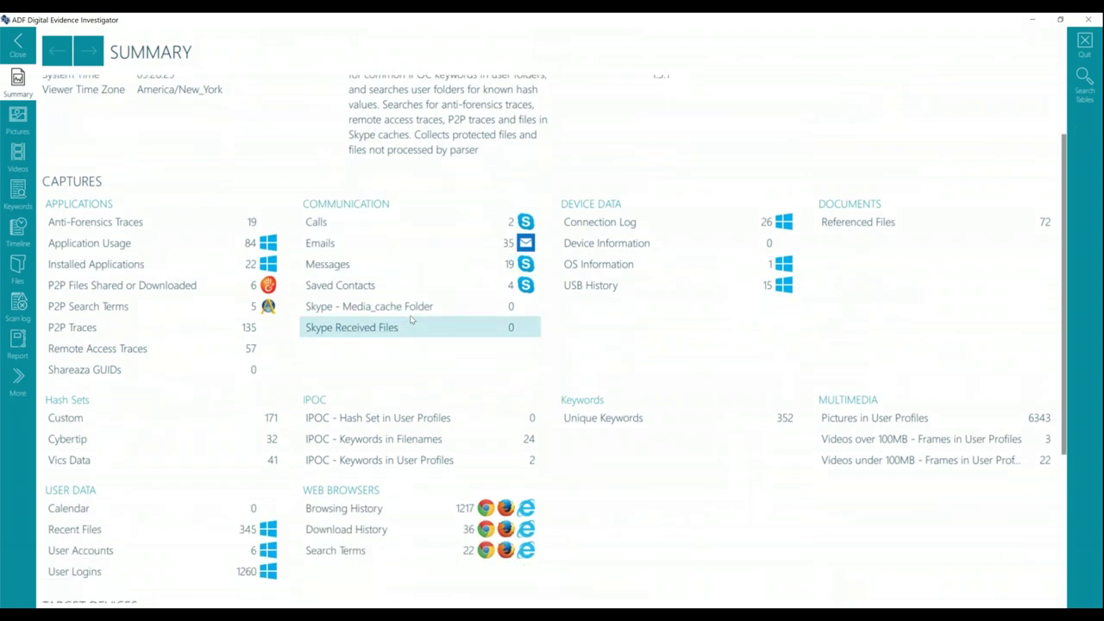
{"action": "left_click", "coordinate": [651, 417]}
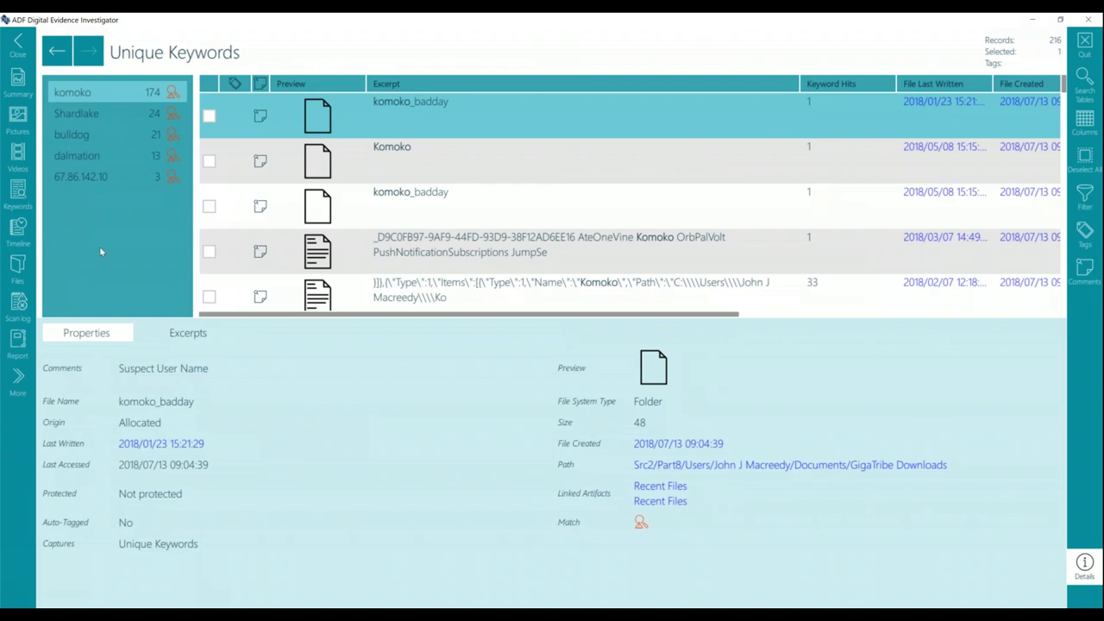
{"action": "left_click", "coordinate": [108, 113]}
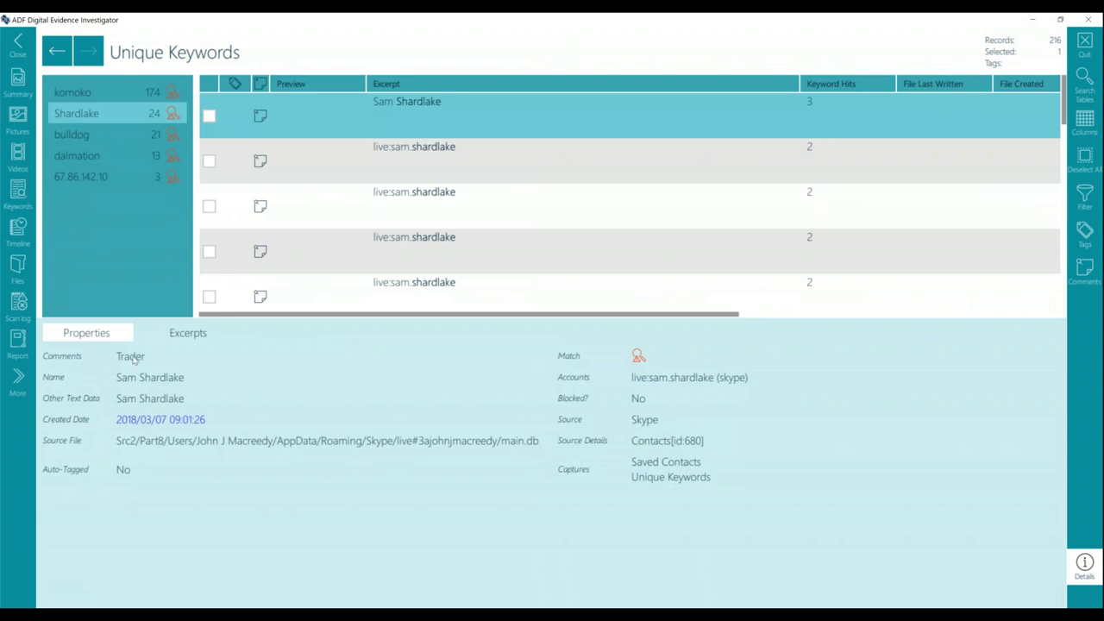
{"action": "left_click", "coordinate": [78, 134]}
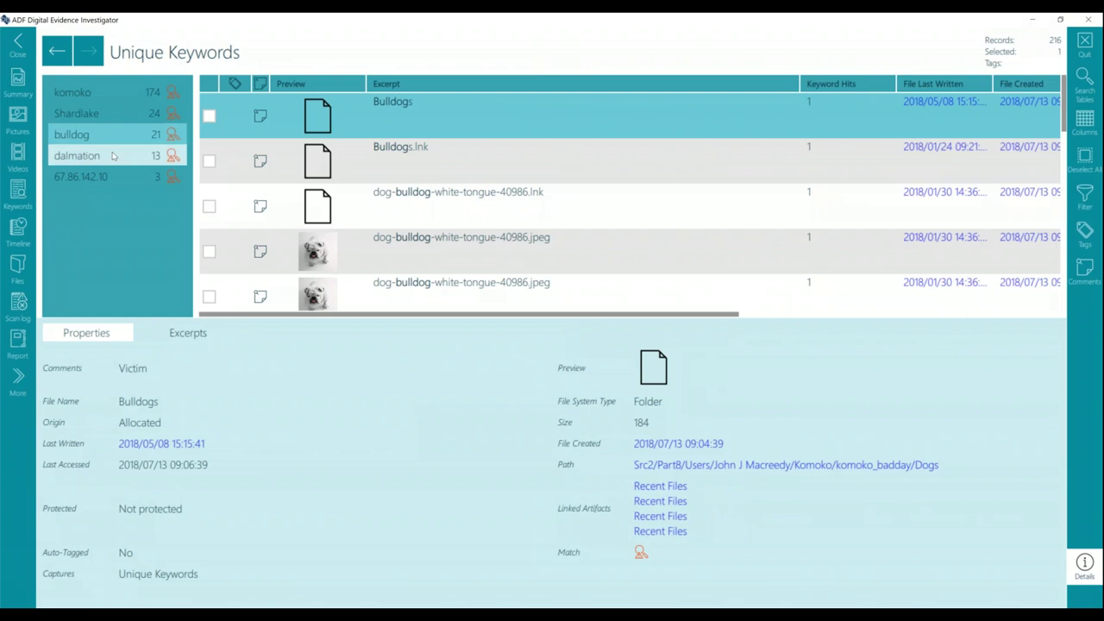
{"action": "left_click", "coordinate": [113, 155]}
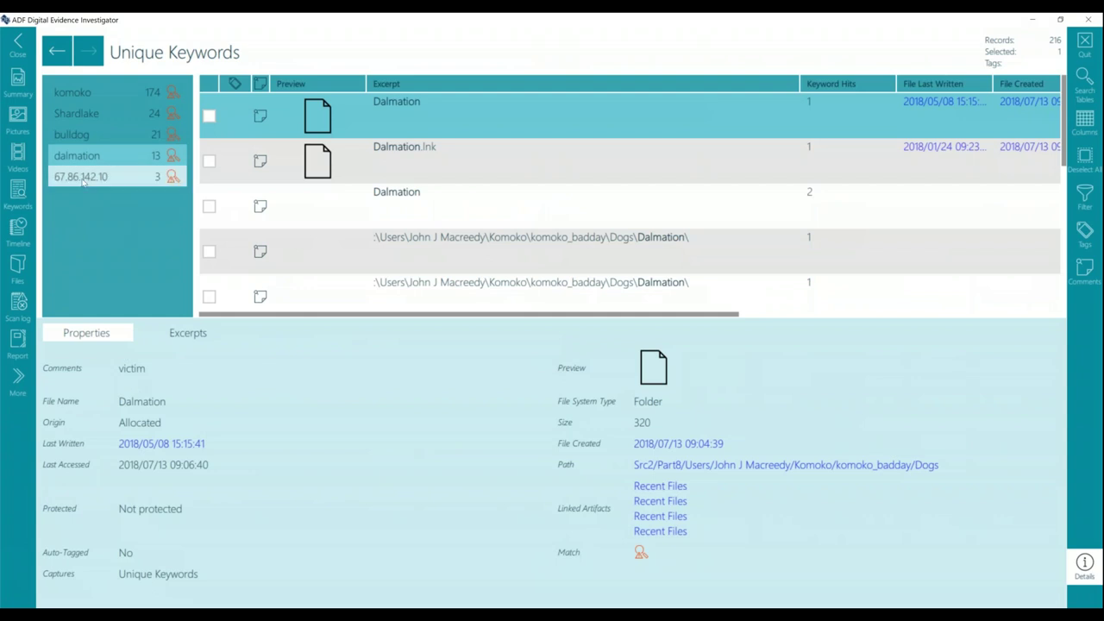
{"action": "left_click", "coordinate": [84, 177]}
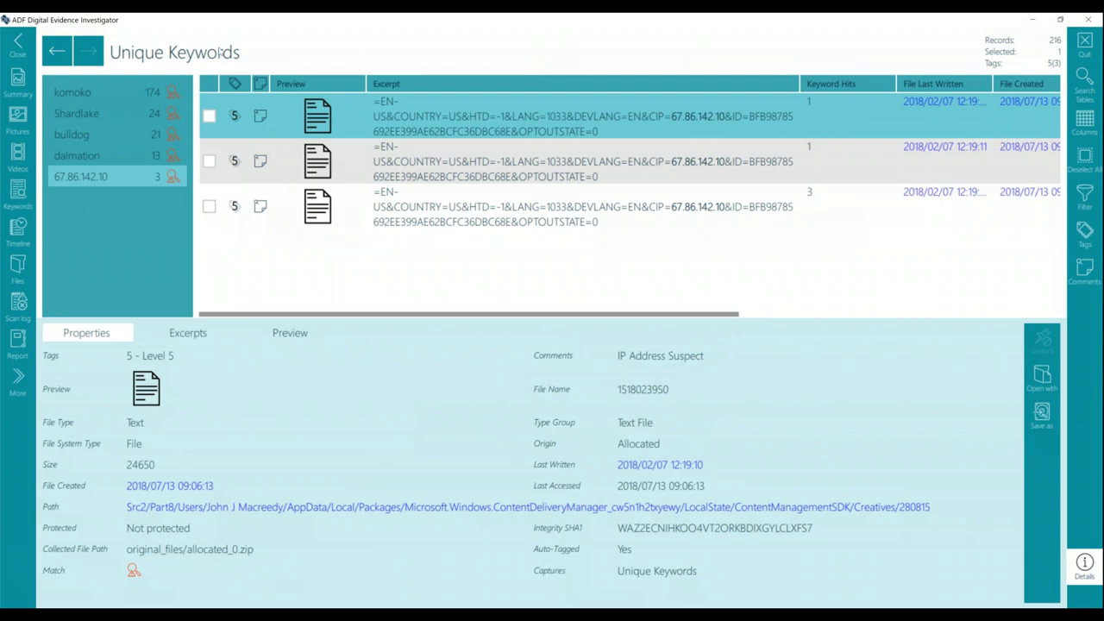
- Return to the scan summary and review its capture categories, including hash sets, IPOC, user data and web browsers
{"action": "left_click", "coordinate": [49, 51]}
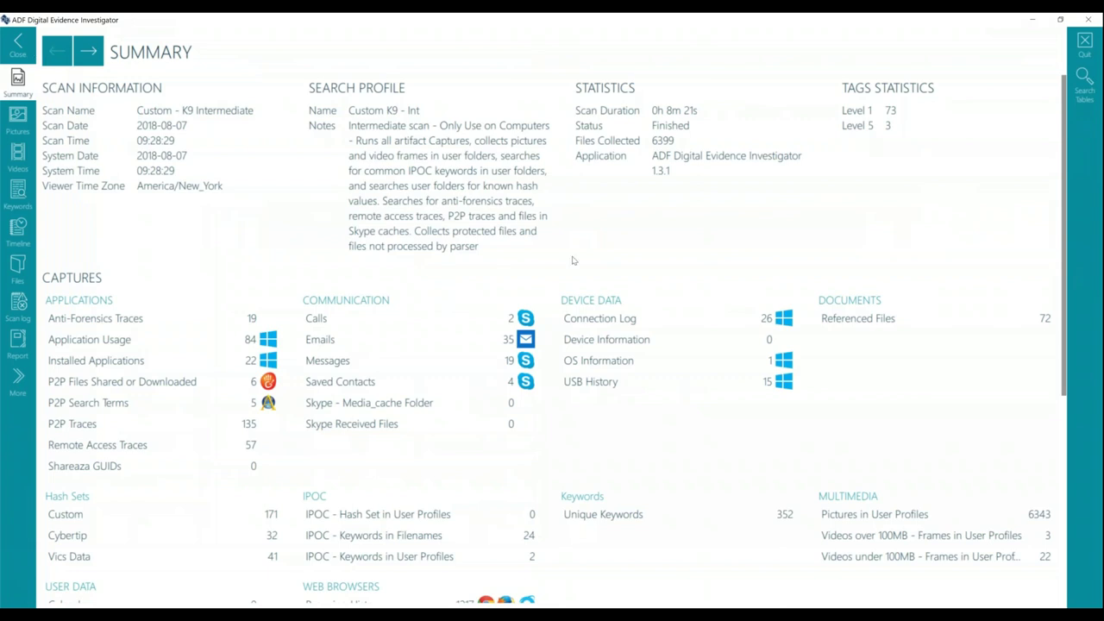
{"action": "scroll", "coordinate": [573, 260], "scroll_direction": "down", "scroll_amount": 2}
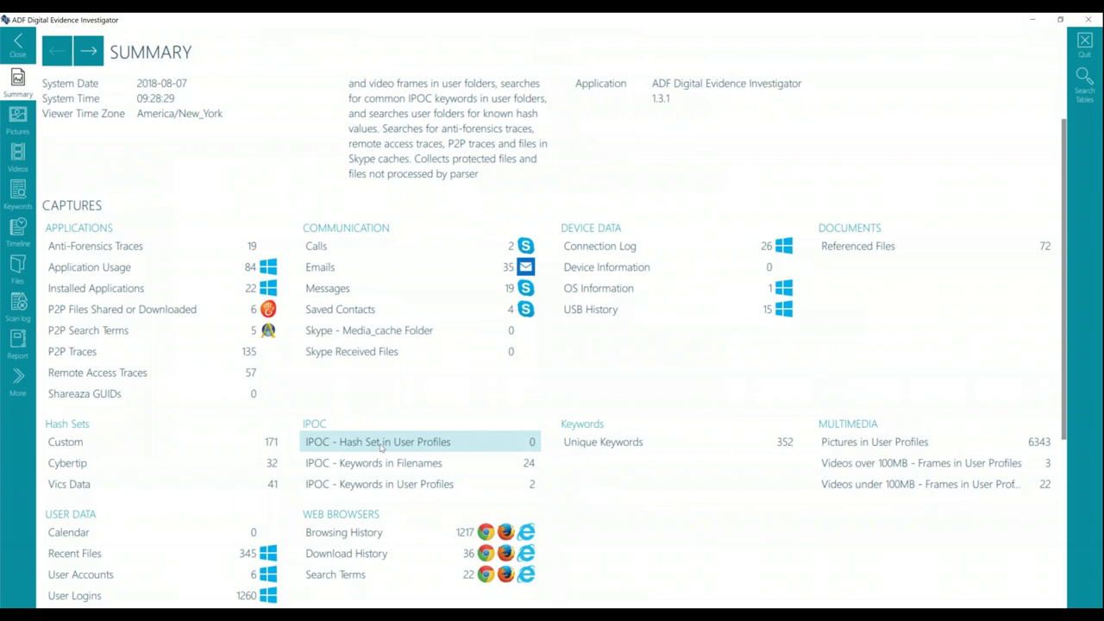
{"action": "scroll", "coordinate": [379, 446], "scroll_direction": "down", "scroll_amount": 1}
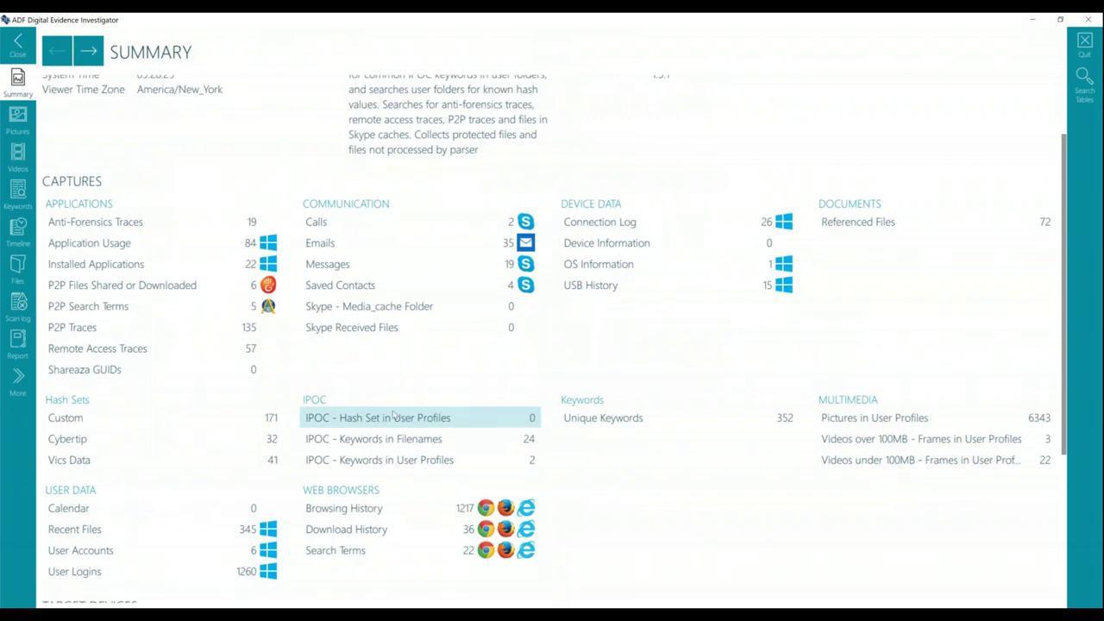
{"action": "scroll", "coordinate": [380, 420], "scroll_direction": "down", "scroll_amount": 1}
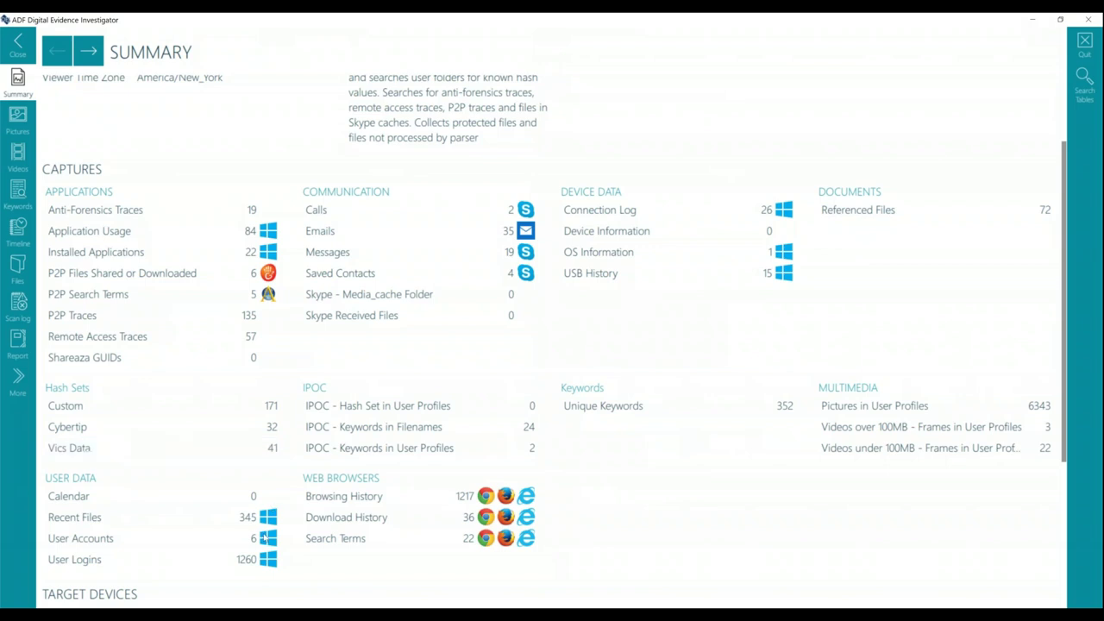
{"action": "scroll", "coordinate": [440, 487], "scroll_direction": "down", "scroll_amount": 1}
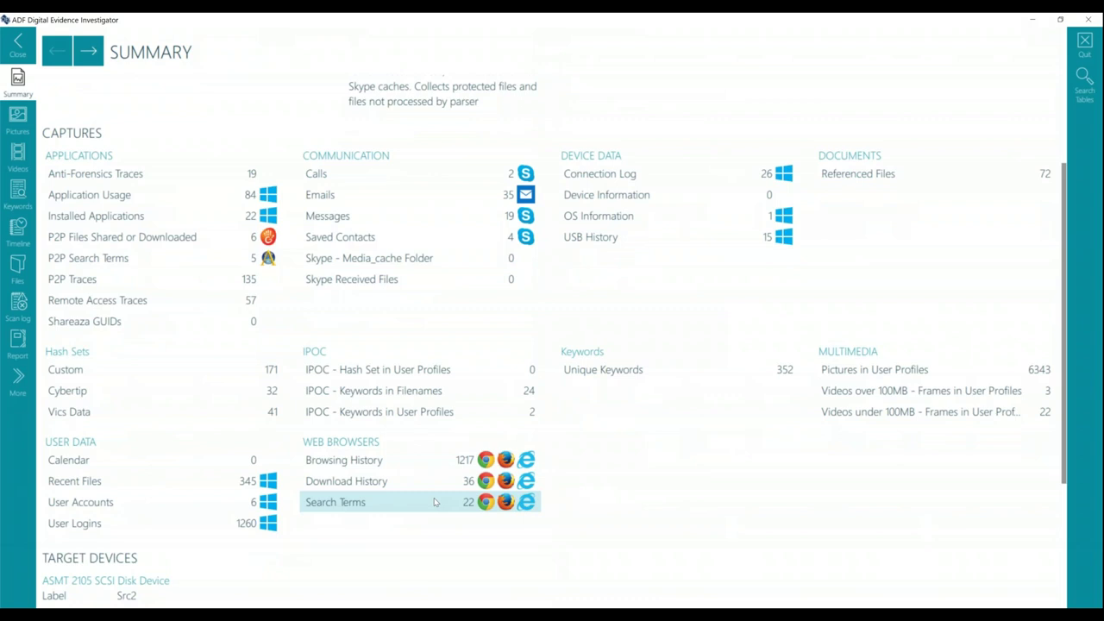
{"action": "scroll", "coordinate": [434, 497], "scroll_direction": "up", "scroll_amount": 3}
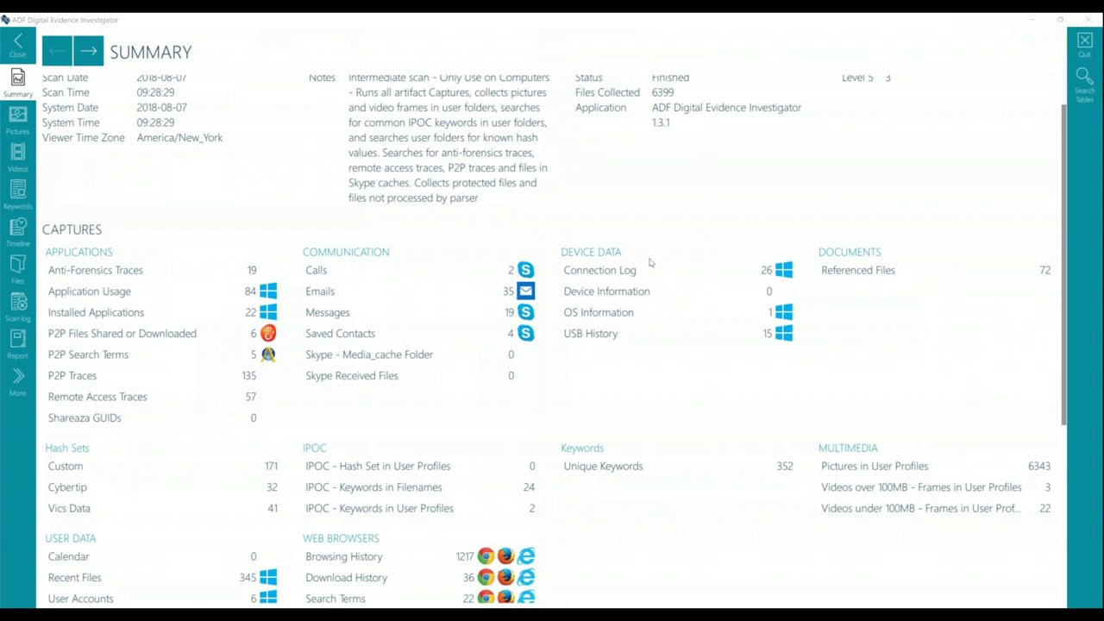
{"action": "scroll", "coordinate": [649, 264], "scroll_direction": "up", "scroll_amount": 1}
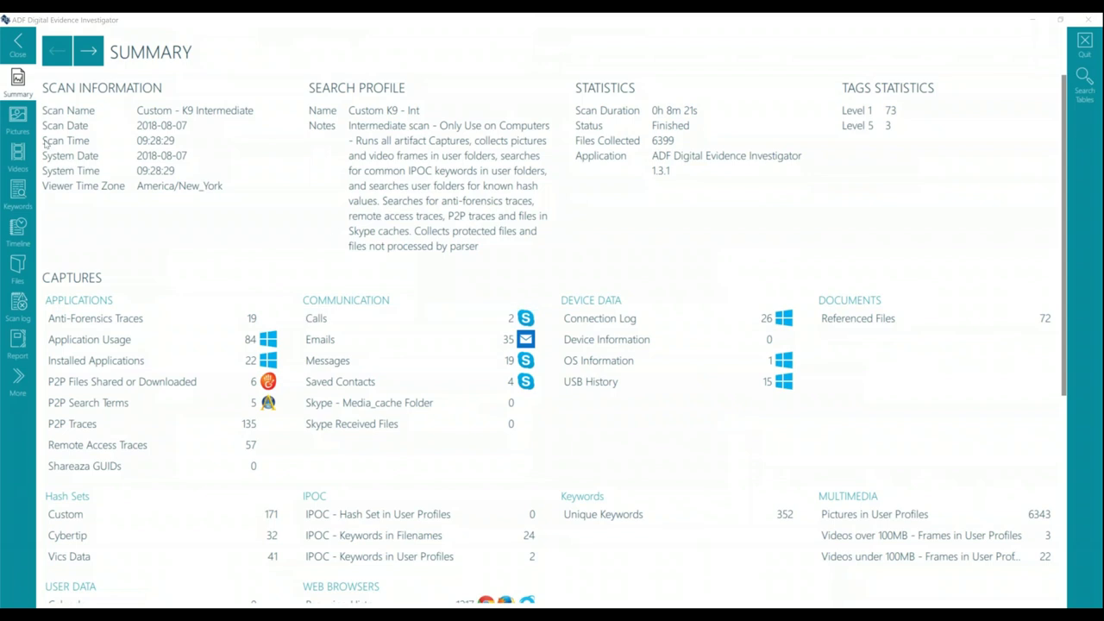
- Show the scan's pictures and filter them by Tags to only those with NO VALUE, excluding 1 - Level 1
{"action": "left_click", "coordinate": [18, 119]}
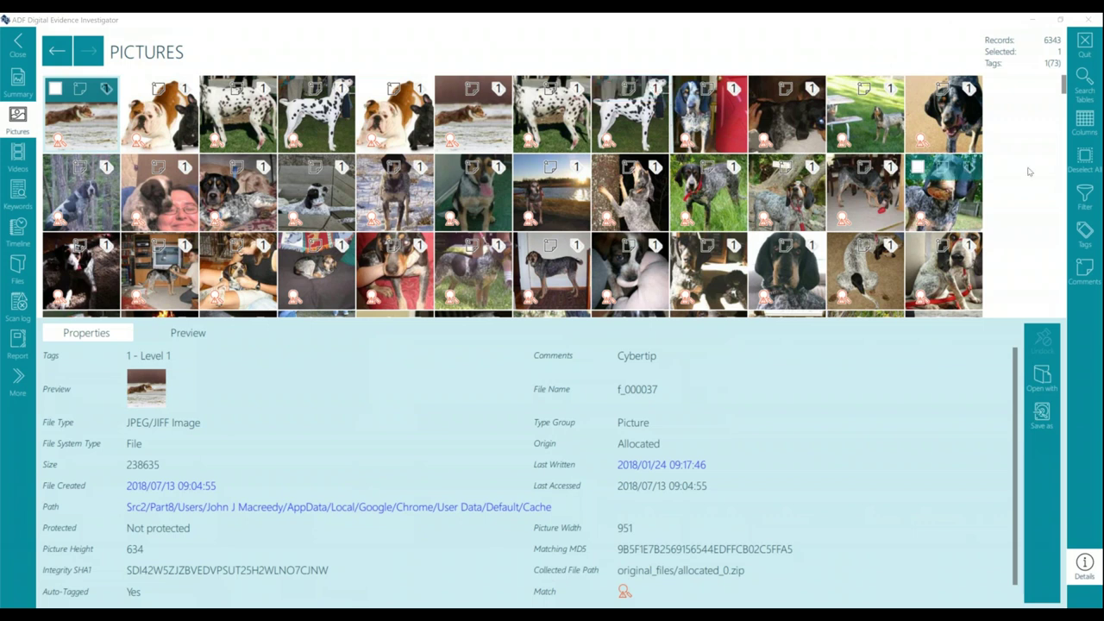
{"action": "left_click", "coordinate": [1077, 200]}
{"action": "left_click", "coordinate": [905, 97]}
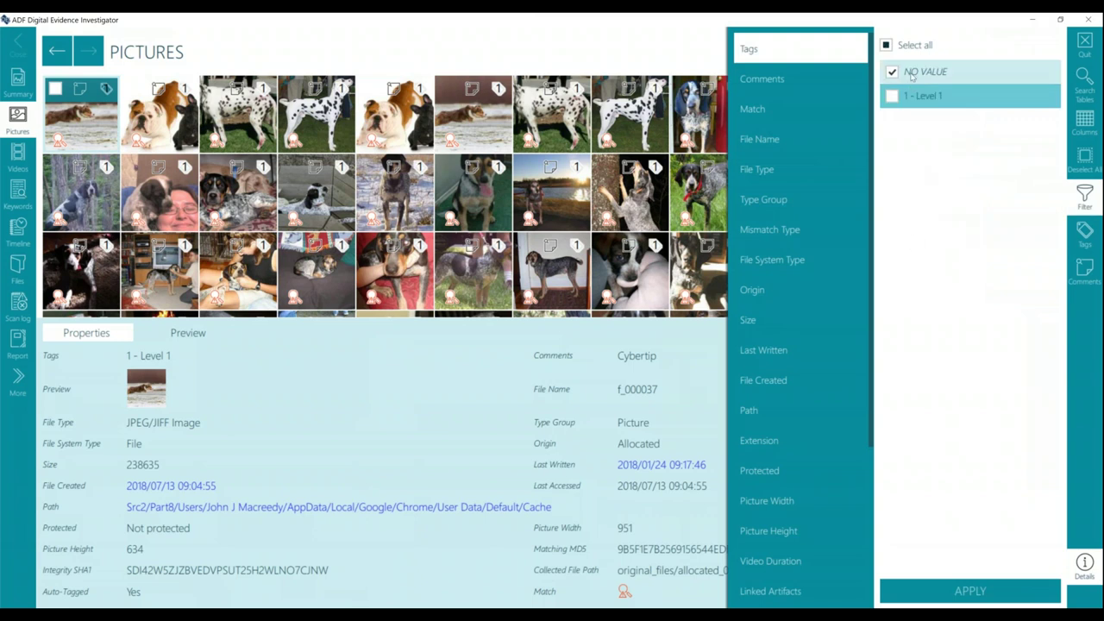
{"action": "left_click", "coordinate": [969, 591]}
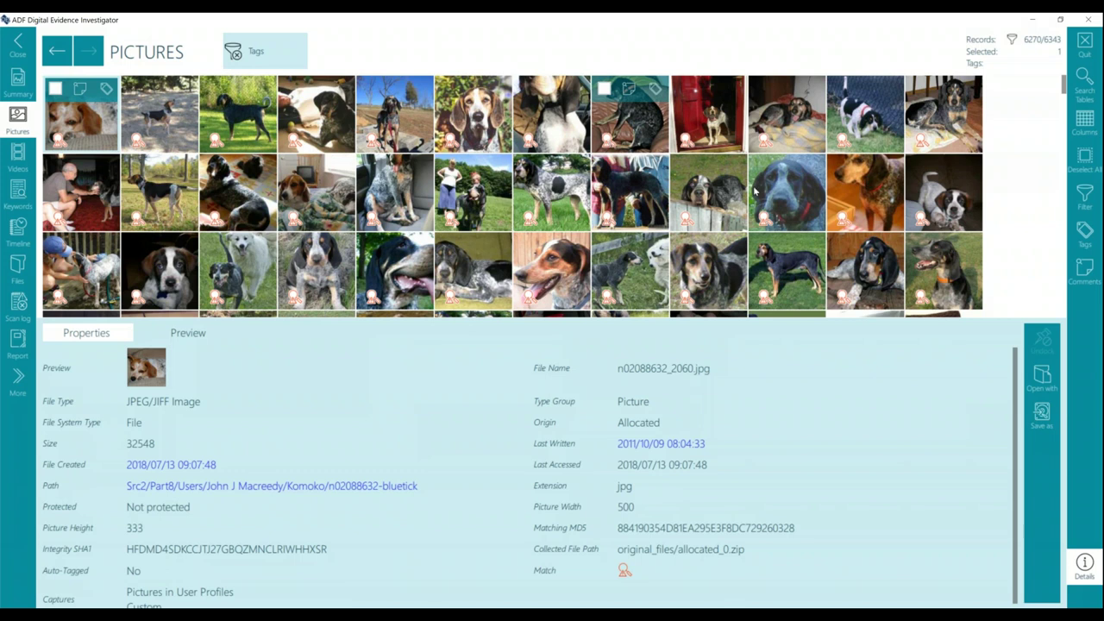
- Add a Match filter to the pictures that excludes No and keeps only Yes
{"action": "left_click", "coordinate": [1079, 200]}
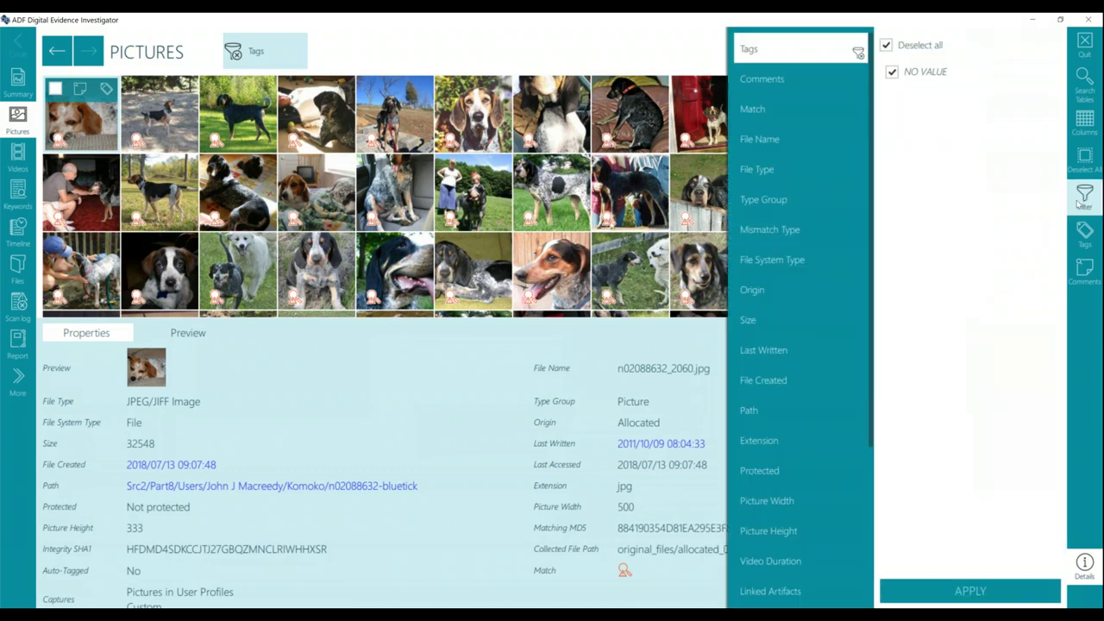
{"action": "left_click", "coordinate": [786, 109]}
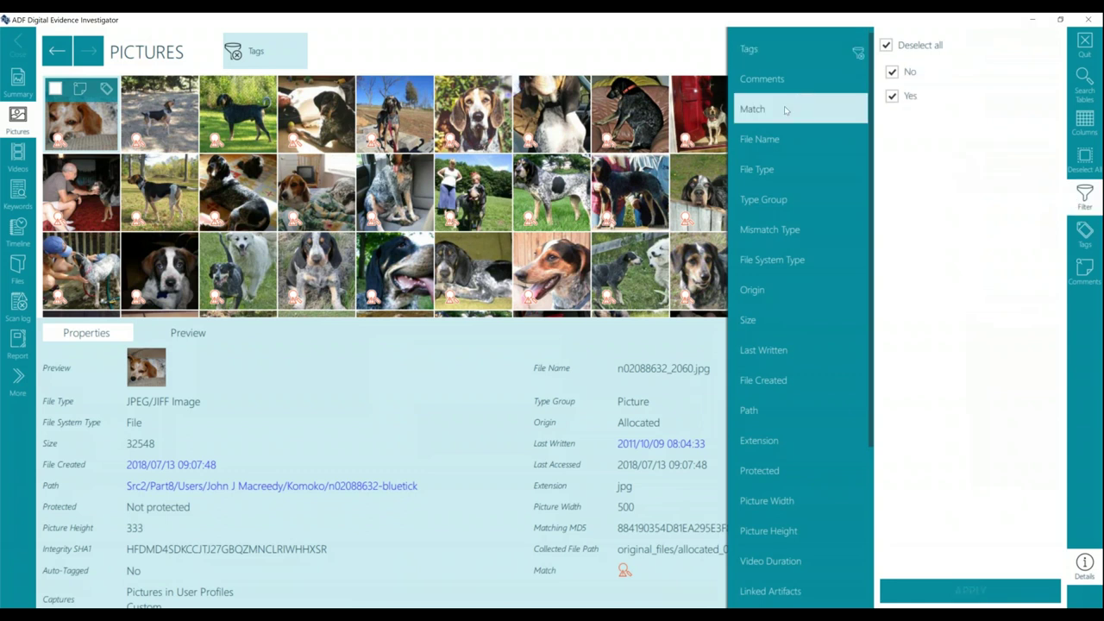
{"action": "left_click", "coordinate": [903, 76]}
{"action": "left_click", "coordinate": [973, 593]}
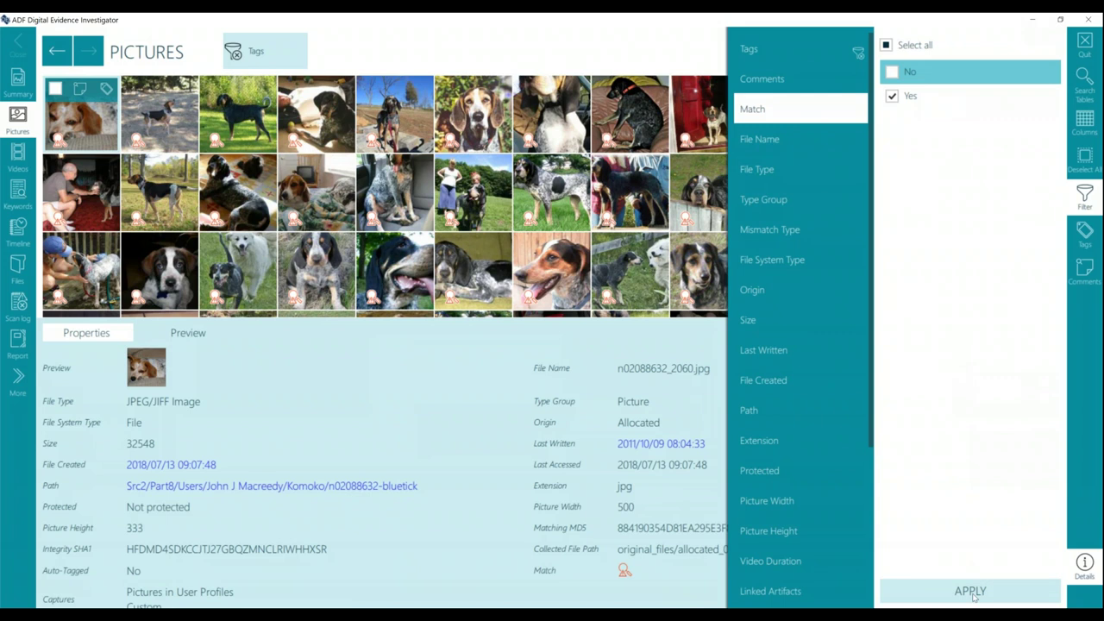
{"action": "left_click", "coordinate": [973, 593]}
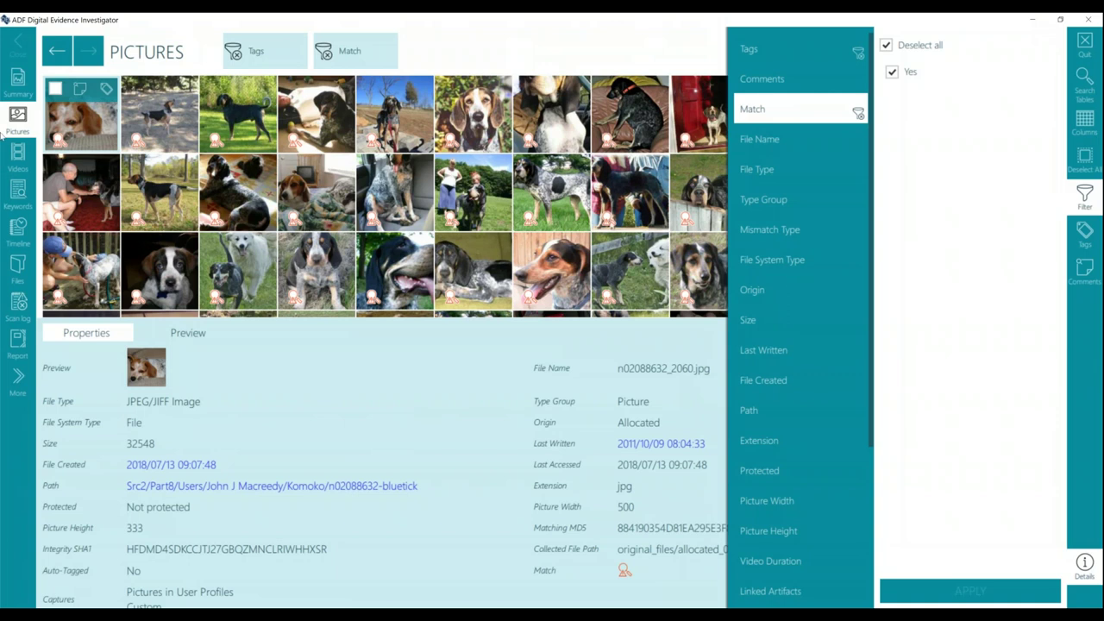
{"action": "left_click", "coordinate": [551, 168]}
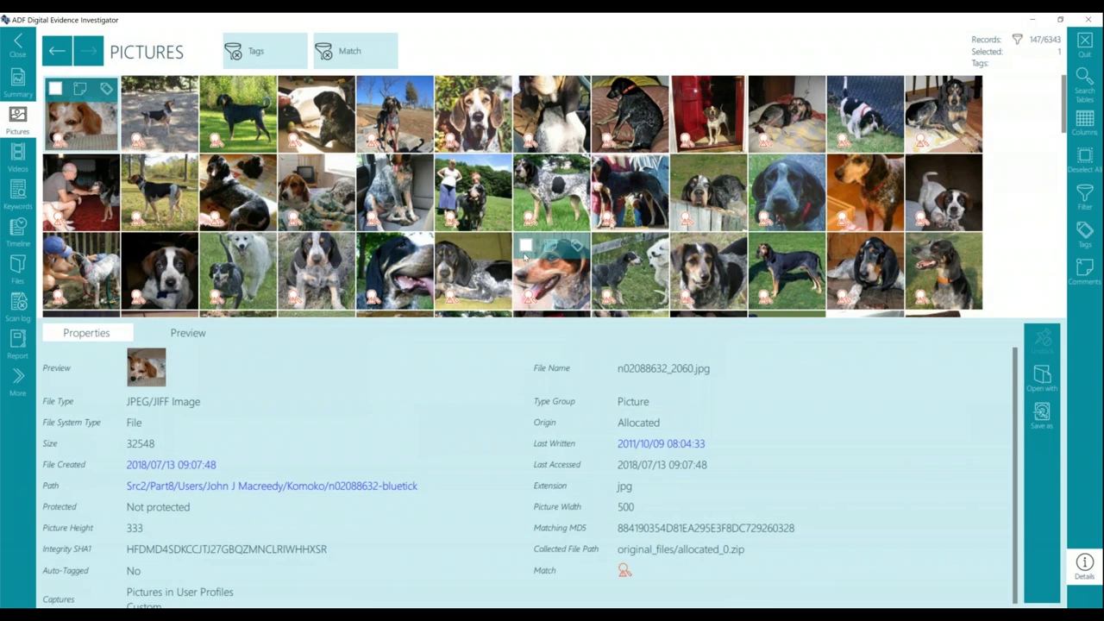
- Enlarge the thumbnail area by shrinking the properties area, and browse the filtered pictures from end to start
{"action": "scroll", "coordinate": [525, 257], "scroll_direction": "down", "scroll_amount": 10}
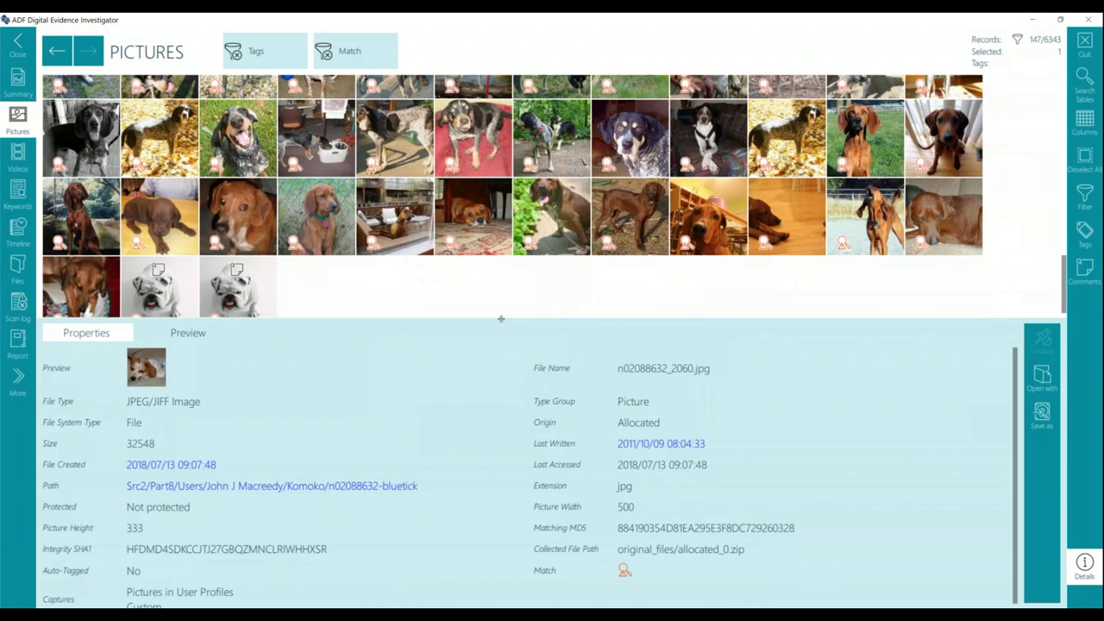
{"action": "left_click_drag", "start_coordinate": [505, 319], "coordinate": [504, 422]}
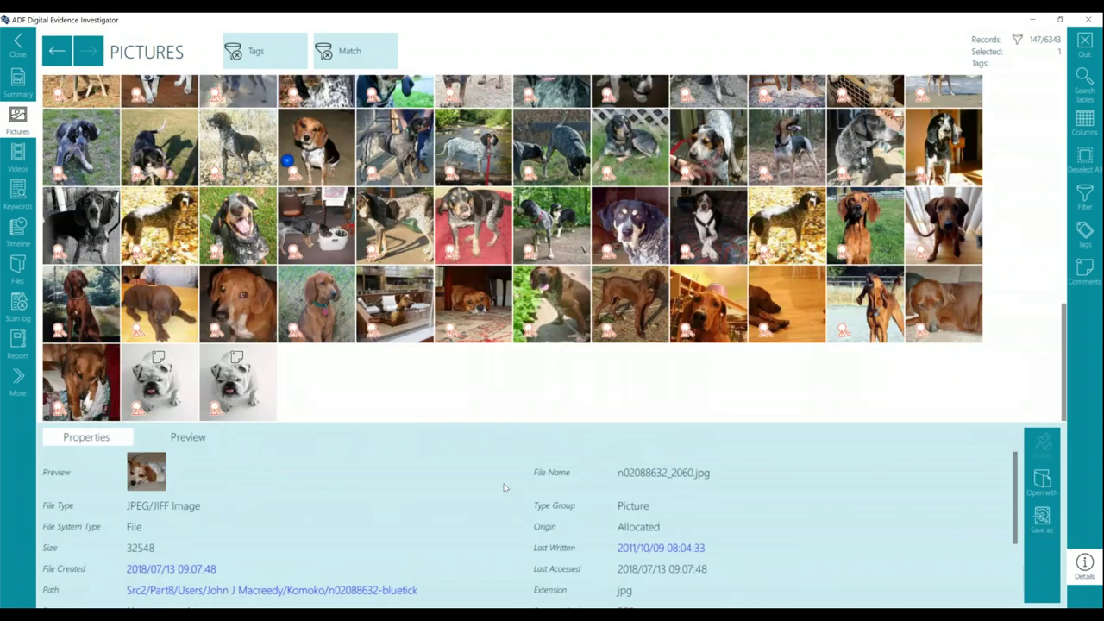
{"action": "left_click_drag", "start_coordinate": [505, 488], "coordinate": [504, 481]}
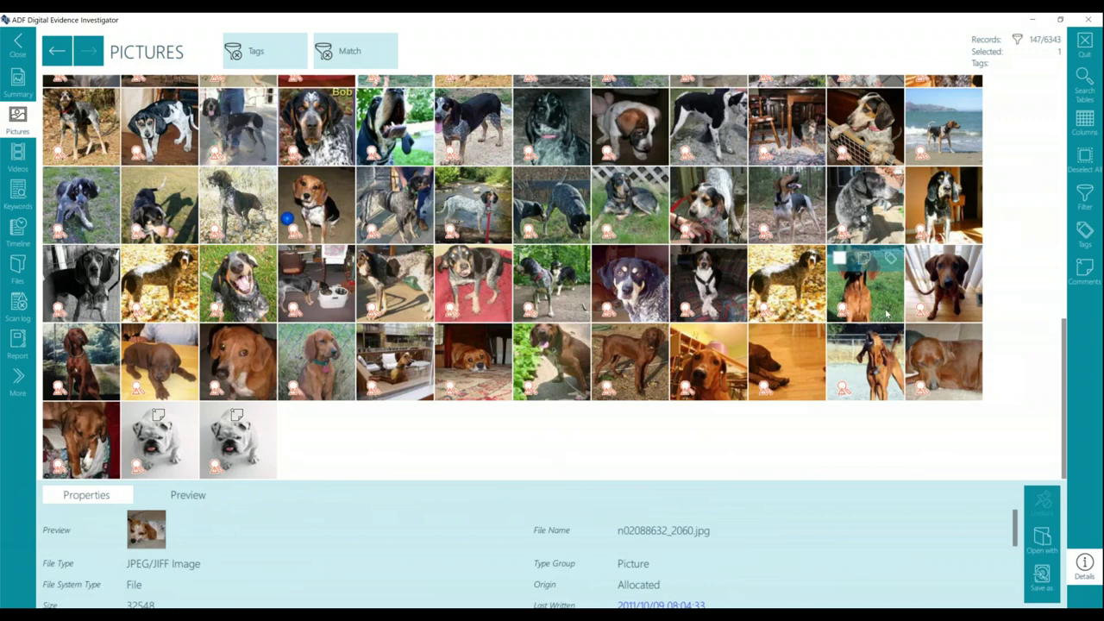
{"action": "scroll", "coordinate": [886, 314], "scroll_direction": "up", "scroll_amount": 10}
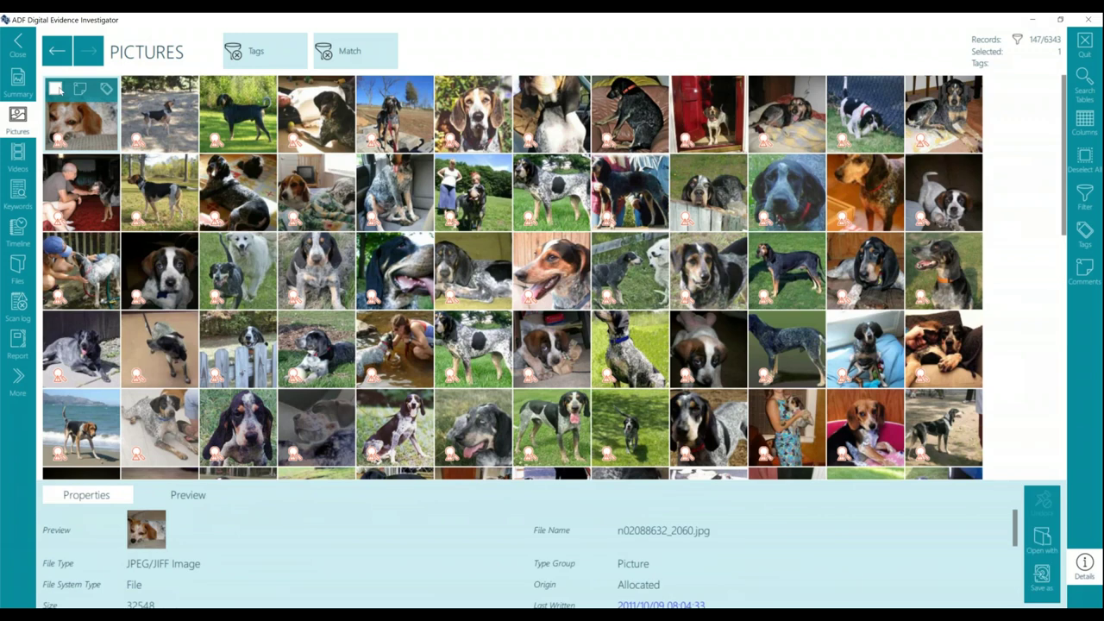
- Select all the filtered pictures from first to last and tag them as 1 - Level 1
{"action": "left_click", "coordinate": [54, 89]}
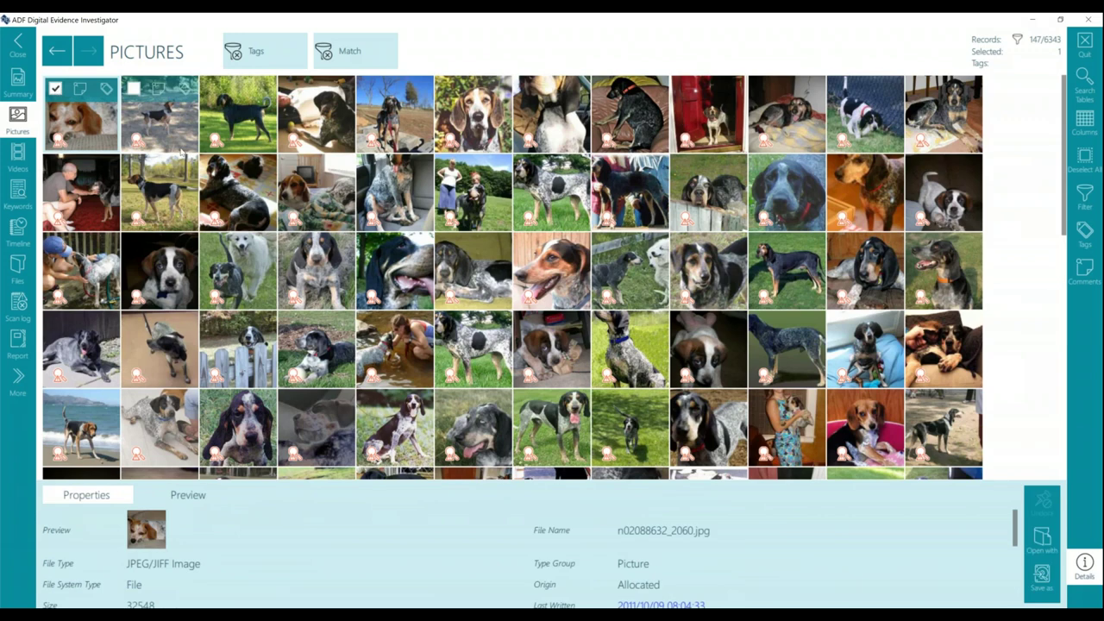
{"action": "scroll", "coordinate": [181, 152], "scroll_direction": "down", "scroll_amount": 10}
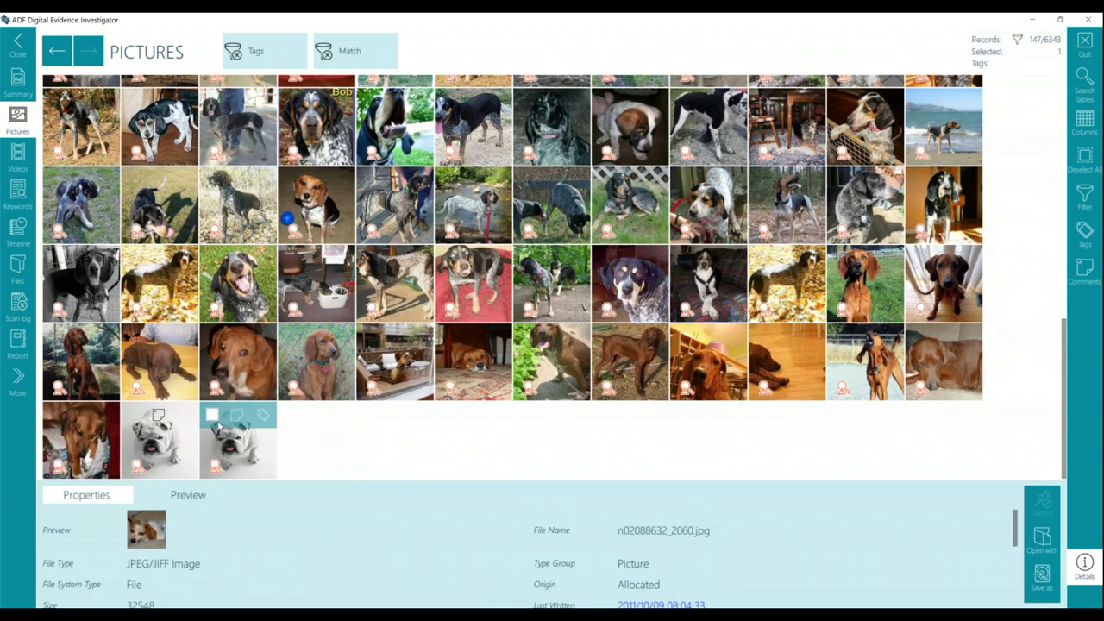
{"action": "left_click", "coordinate": [218, 423], "text": "shift"}
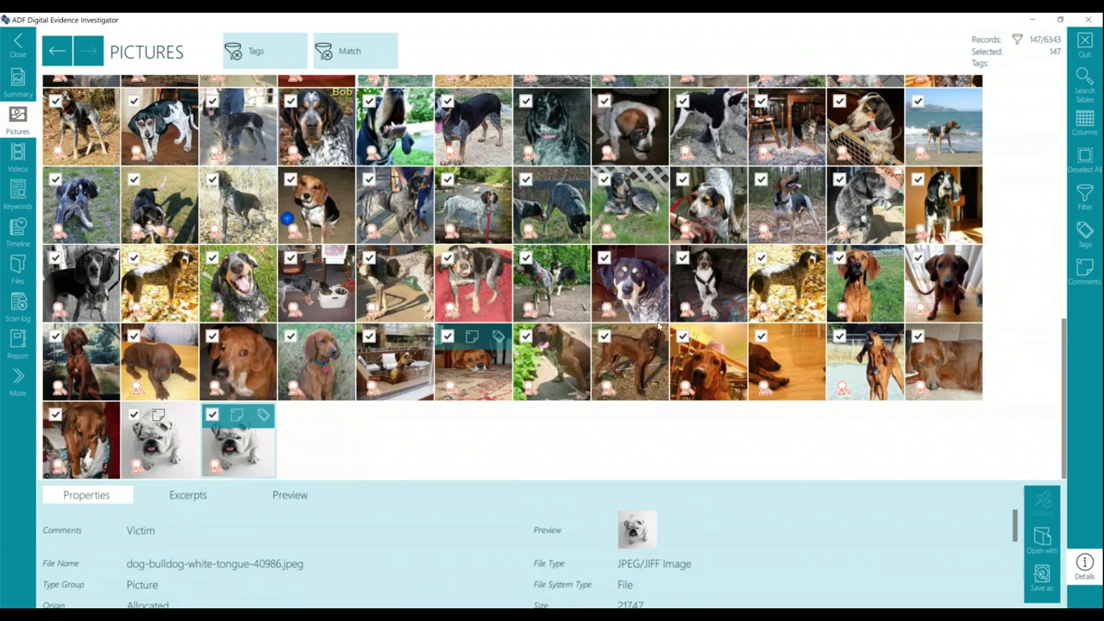
{"action": "left_click", "coordinate": [1084, 233]}
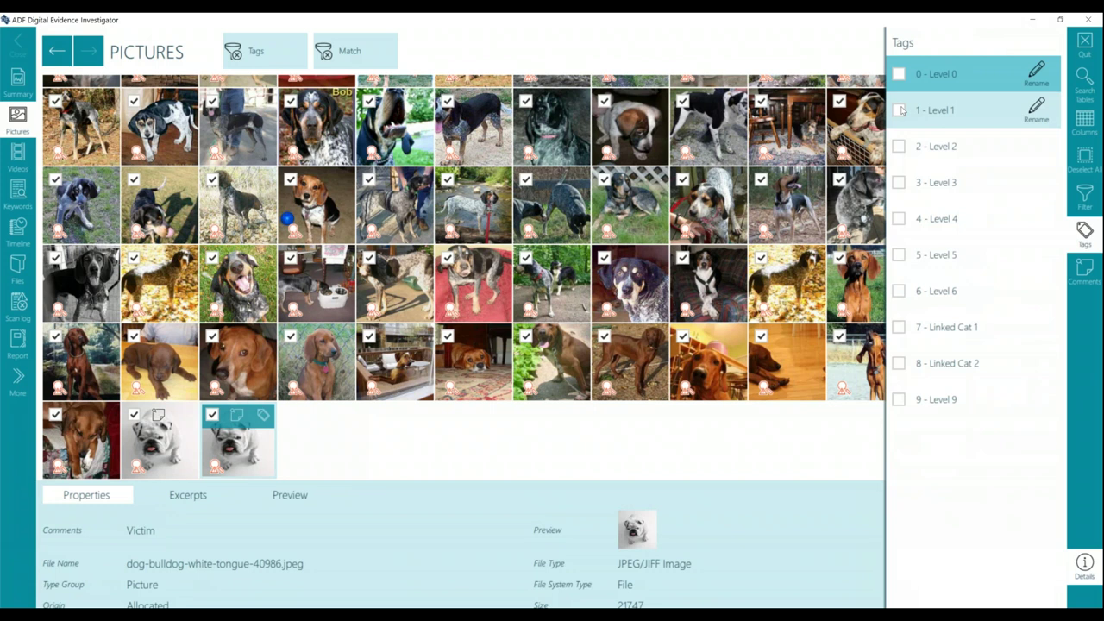
{"action": "left_click", "coordinate": [899, 110]}
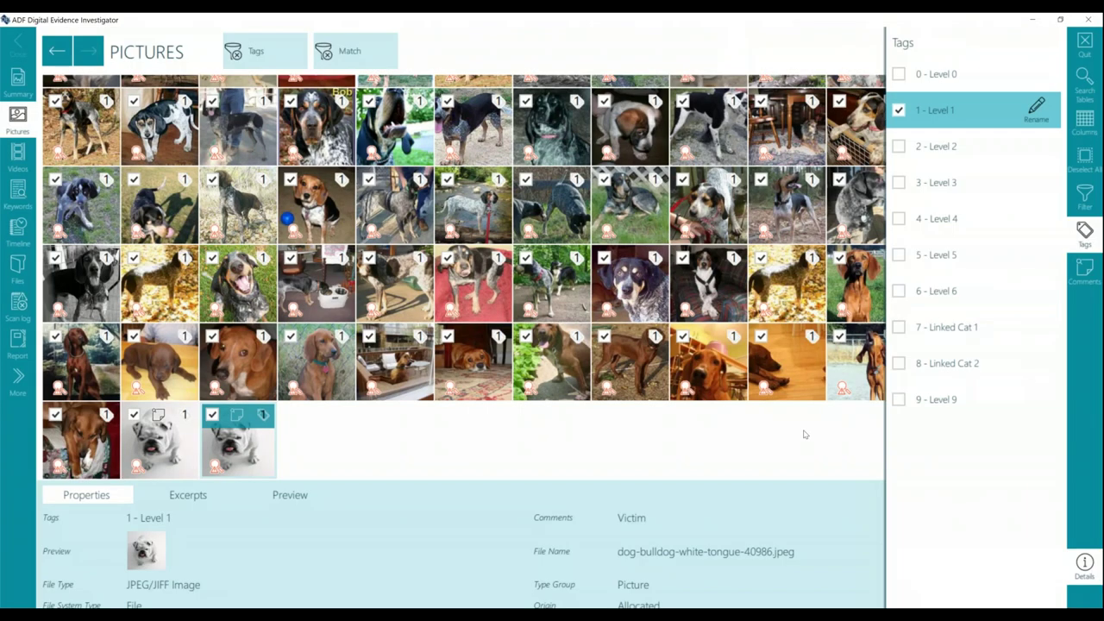
{"action": "left_click", "coordinate": [796, 436]}
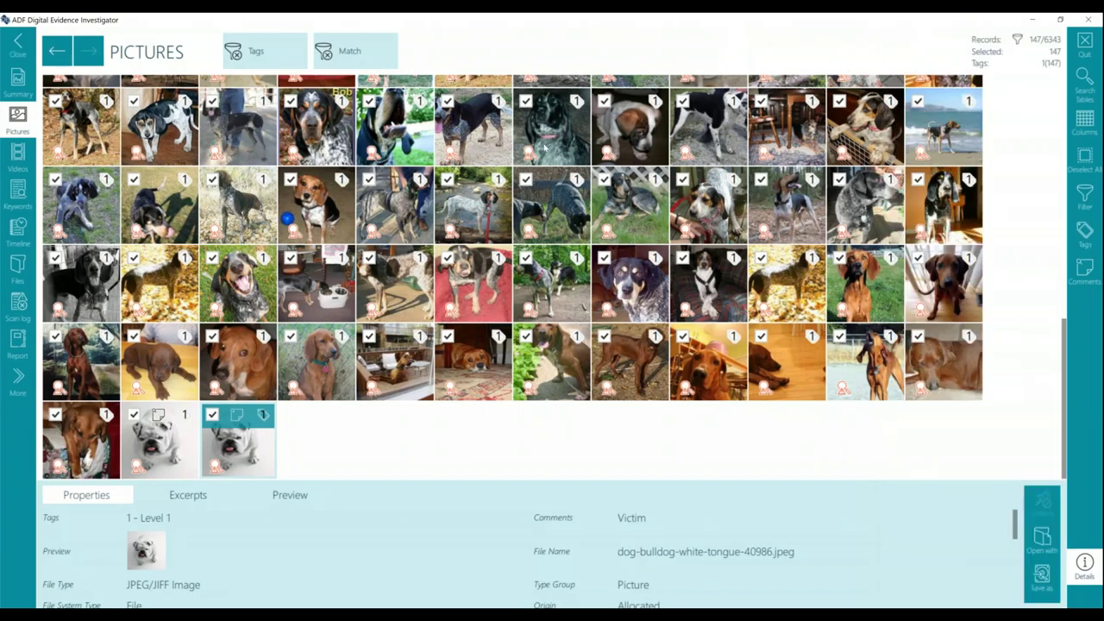
- Remove the Match filter and browse the remaining untagged pictures
{"action": "left_click", "coordinate": [330, 57]}
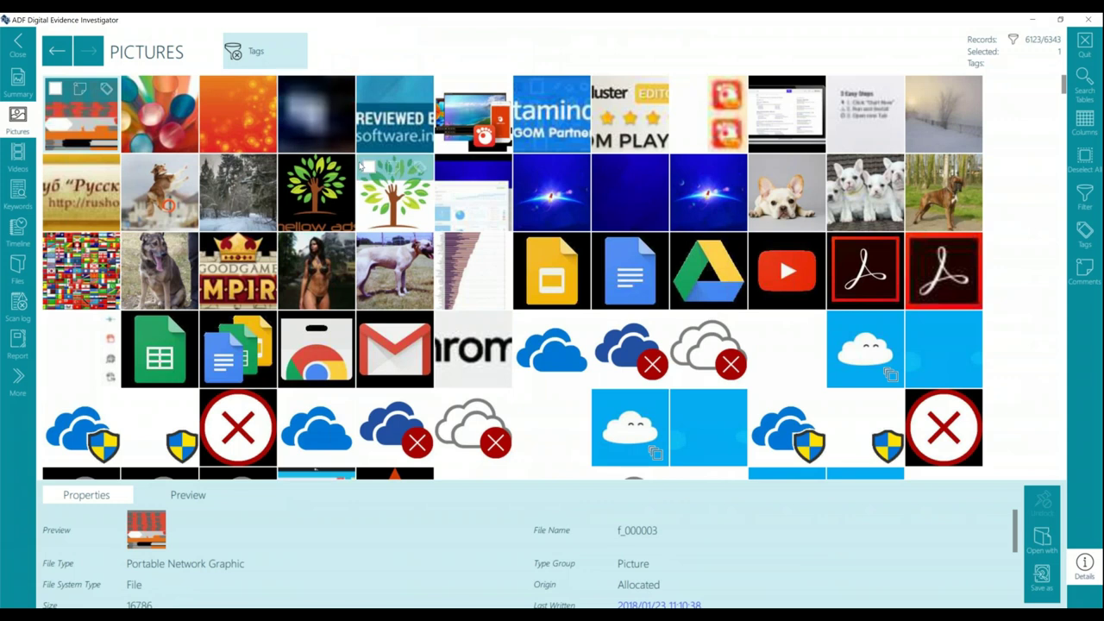
{"action": "scroll", "coordinate": [360, 165], "scroll_direction": "down", "scroll_amount": 15}
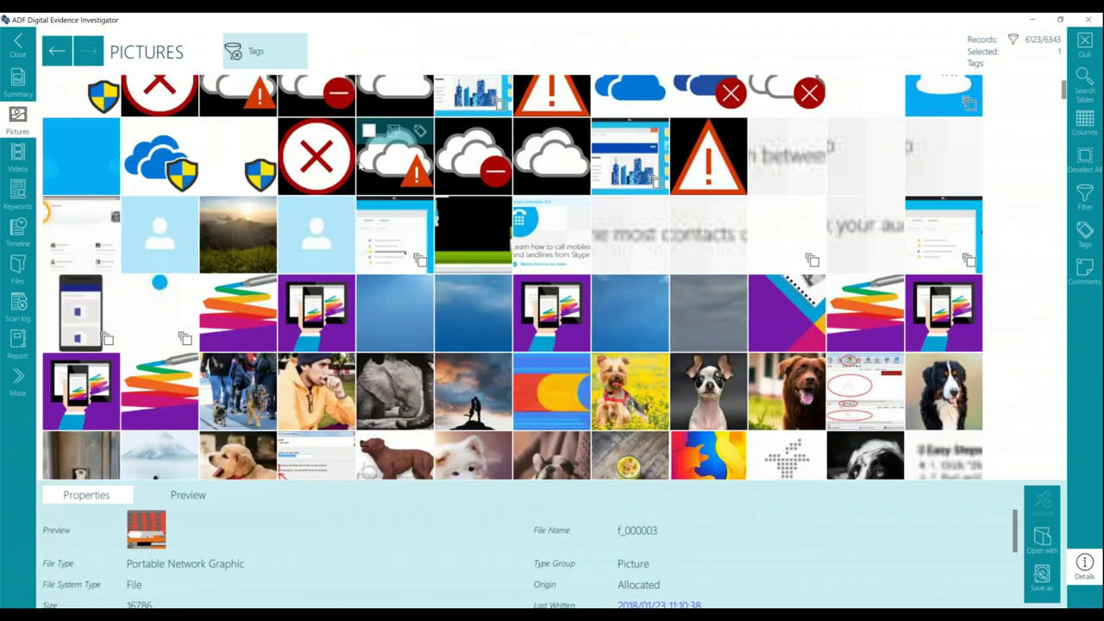
{"action": "scroll", "coordinate": [360, 165], "scroll_direction": "down", "scroll_amount": 15}
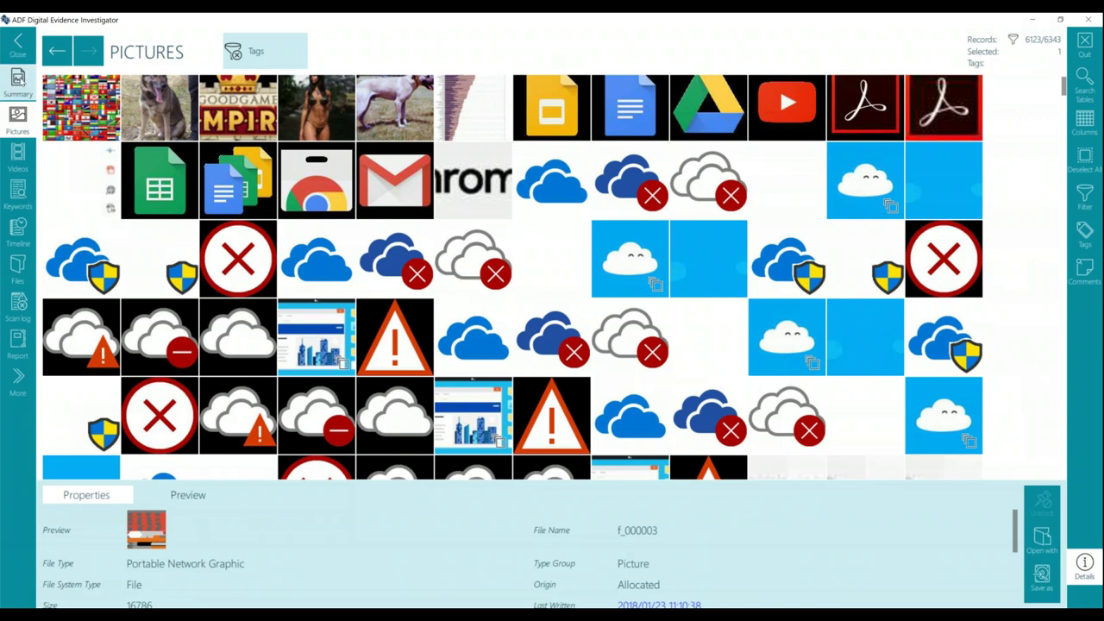
- Review the scan summary, return to the pictures and remove their Tags filter
{"action": "left_click", "coordinate": [17, 83]}
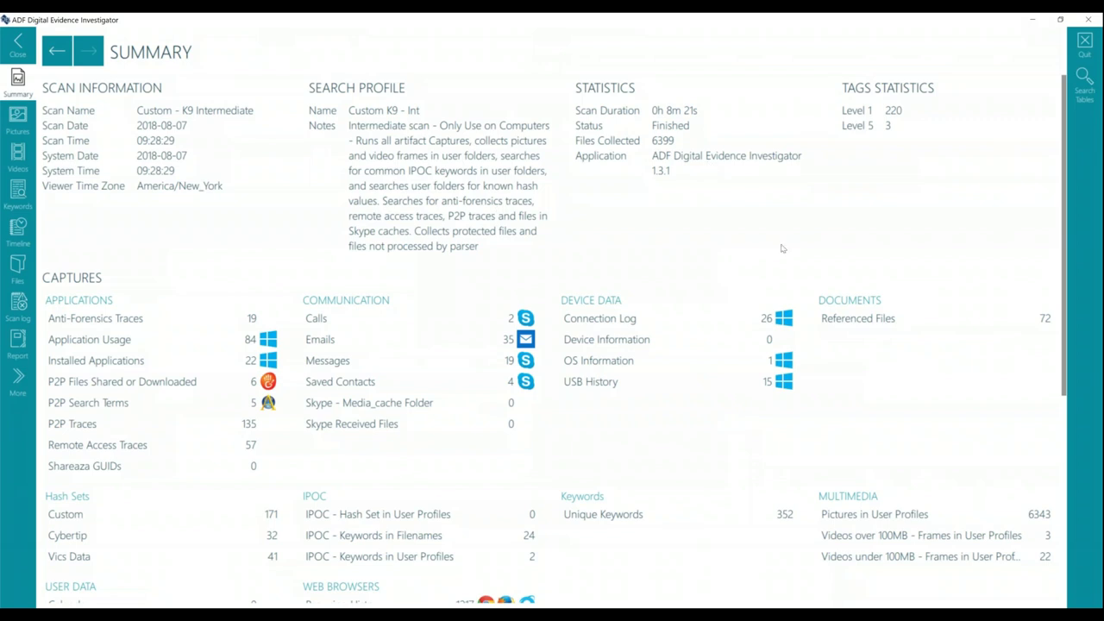
{"action": "scroll", "coordinate": [732, 286], "scroll_direction": "down", "scroll_amount": 1}
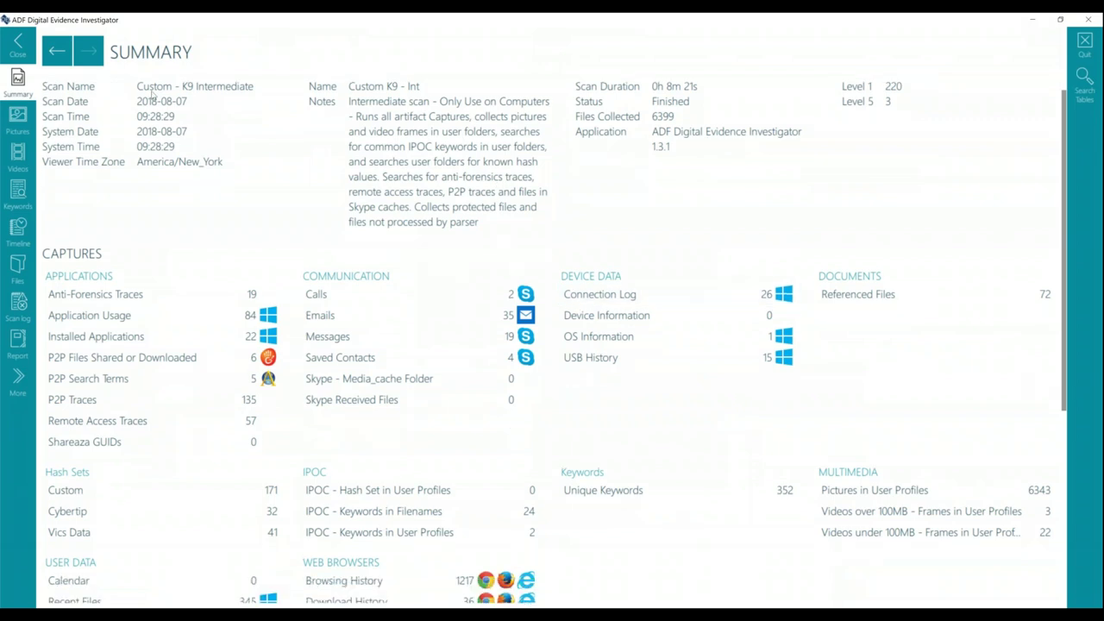
{"action": "left_click", "coordinate": [13, 126]}
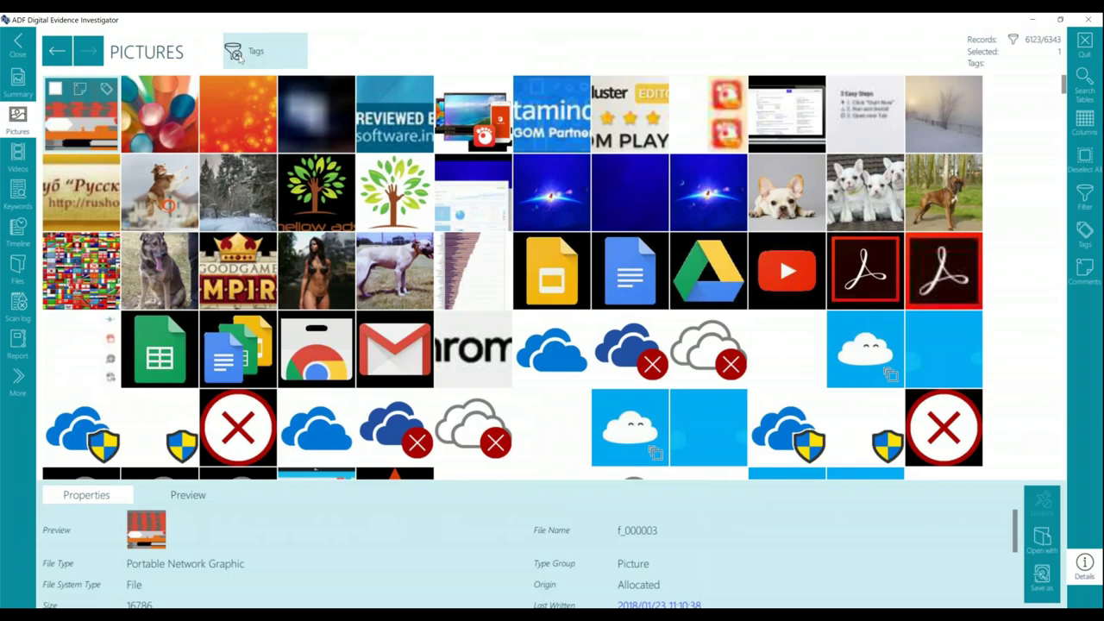
{"action": "left_click", "coordinate": [240, 59]}
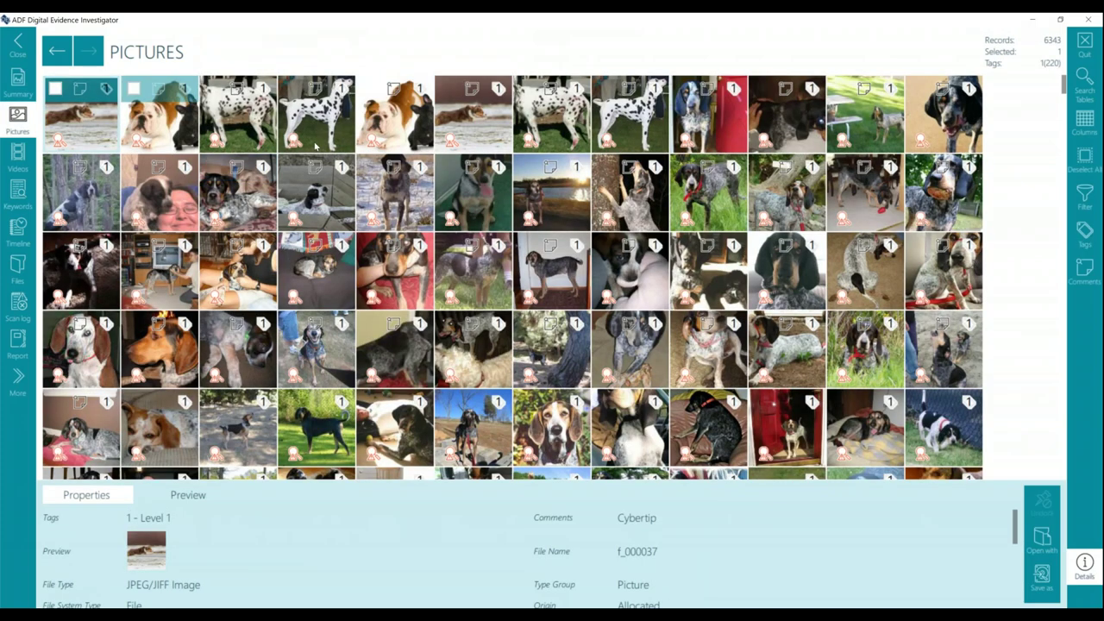
- Select the picture imgsrc.ru_57273922aZh.jpg, enlarge its properties area, and examine its first linked Recent Files record
{"action": "left_click", "coordinate": [380, 129]}
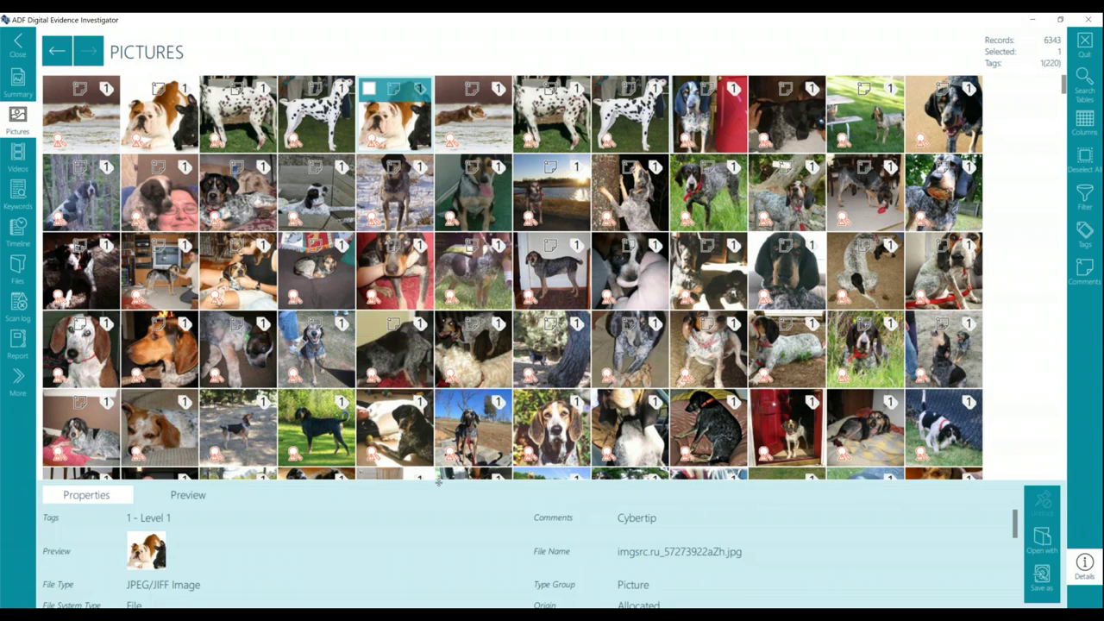
{"action": "left_click_drag", "start_coordinate": [438, 483], "coordinate": [616, 176]}
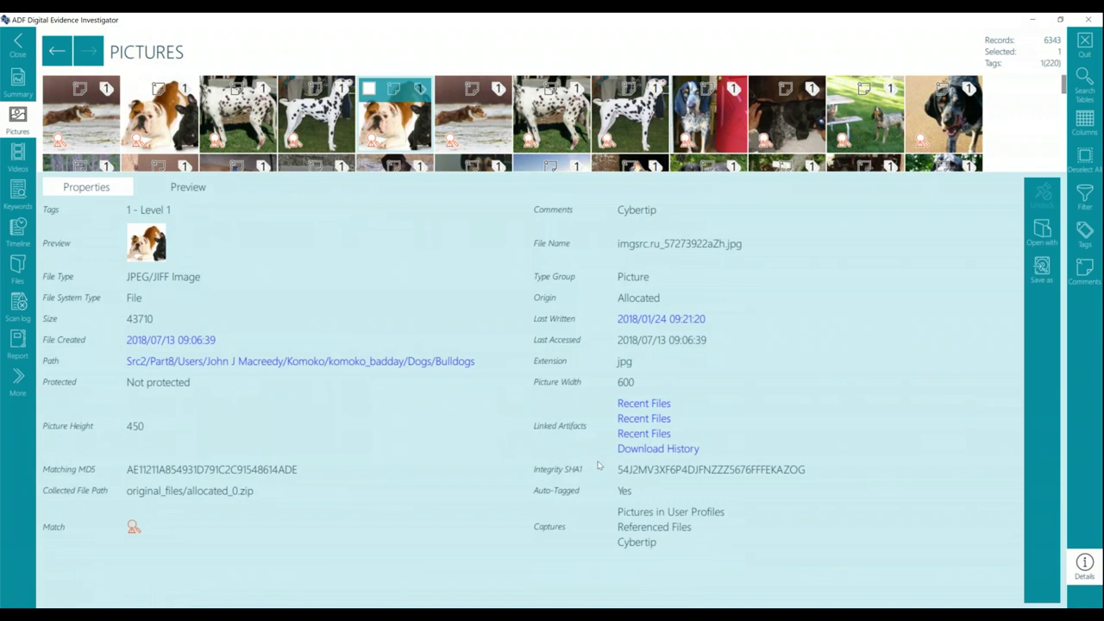
{"action": "left_click", "coordinate": [638, 405]}
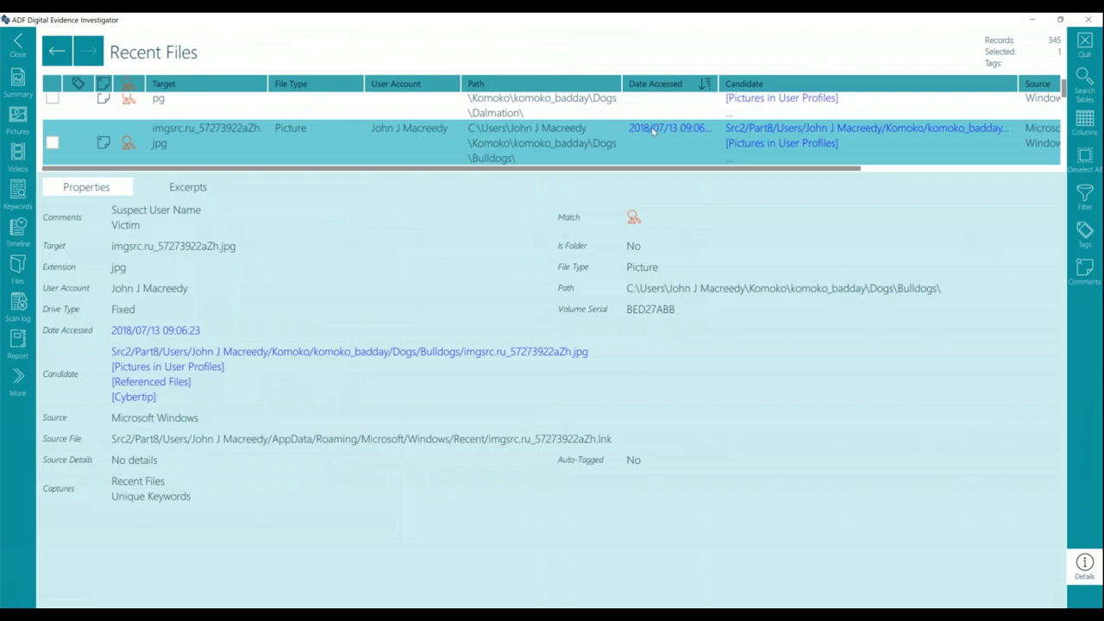
{"action": "left_click", "coordinate": [53, 52]}
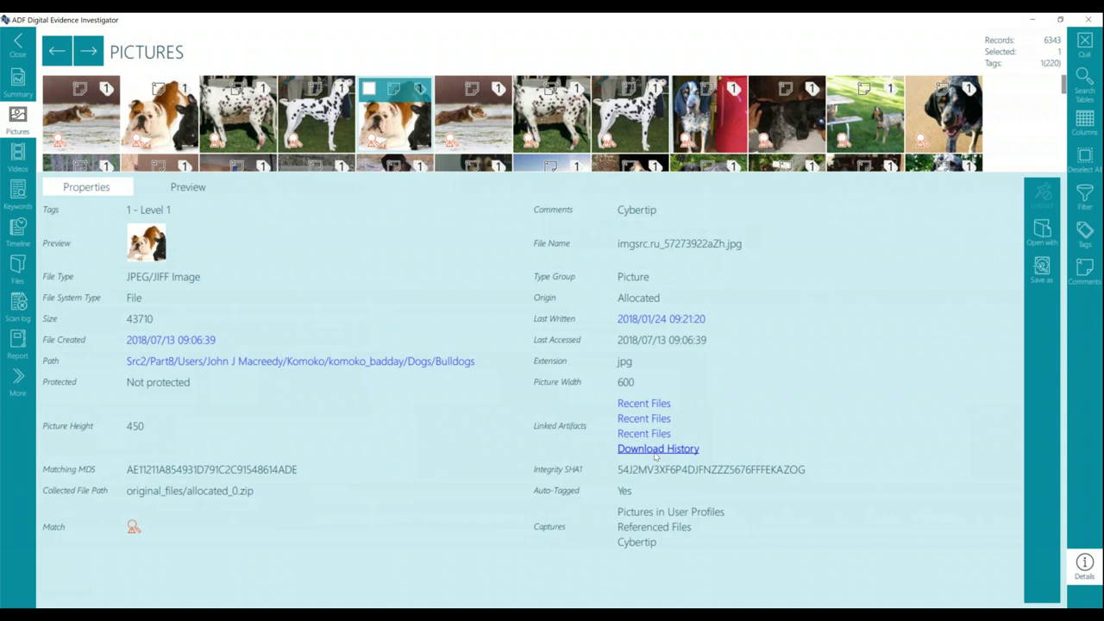
- Examine the picture's linked Download History record with an enlarged record list, and return to the pictures
{"action": "left_click", "coordinate": [655, 449]}
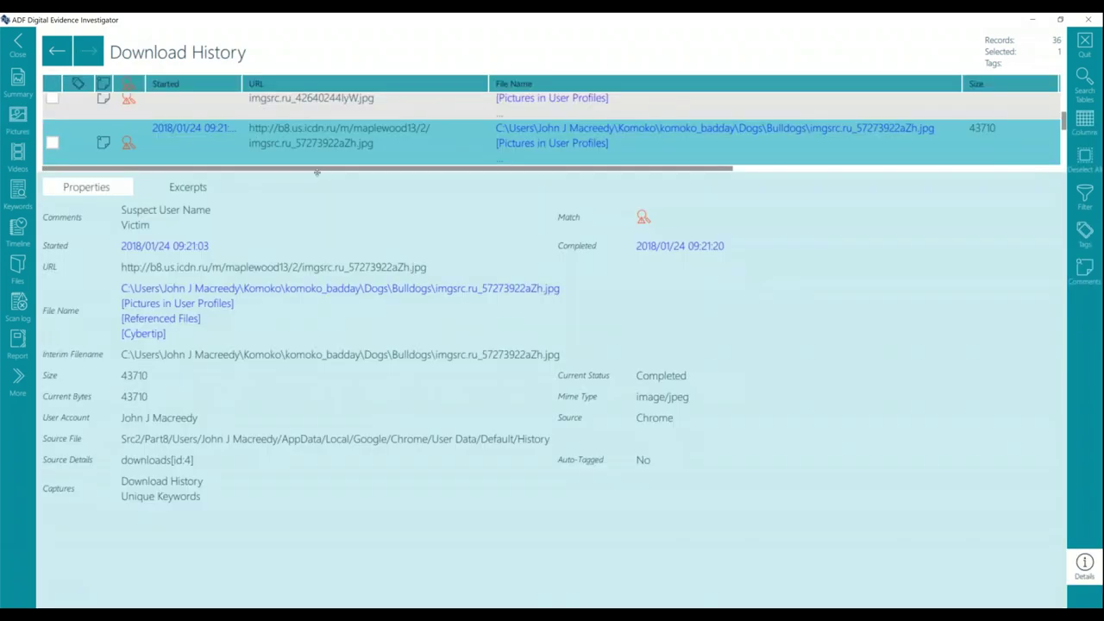
{"action": "left_click_drag", "start_coordinate": [316, 173], "coordinate": [317, 297]}
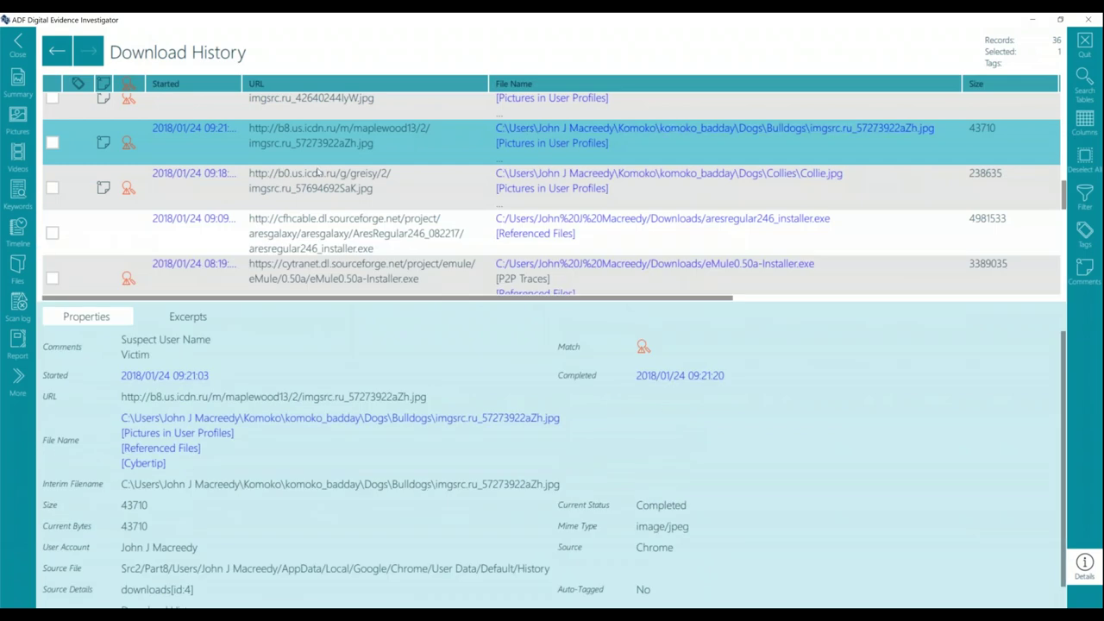
{"action": "left_click", "coordinate": [57, 51]}
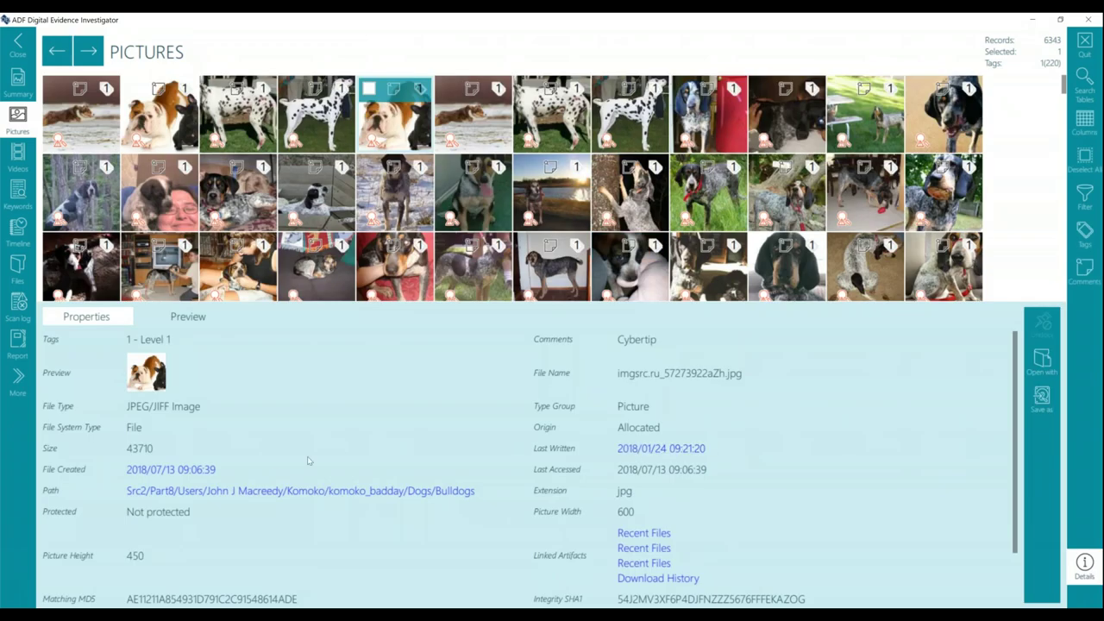
- Open the picture's Last Written timestamp in the timeline, enlarge the event list, and examine the activity around the download
{"action": "left_click", "coordinate": [690, 449]}
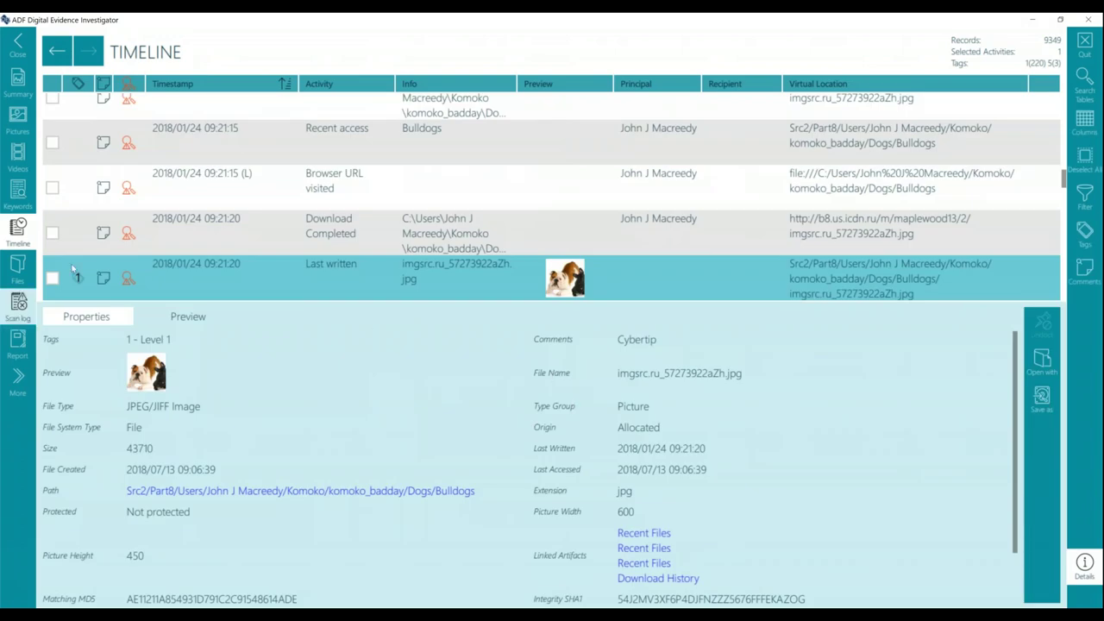
{"action": "left_click_drag", "start_coordinate": [376, 309], "coordinate": [376, 457]}
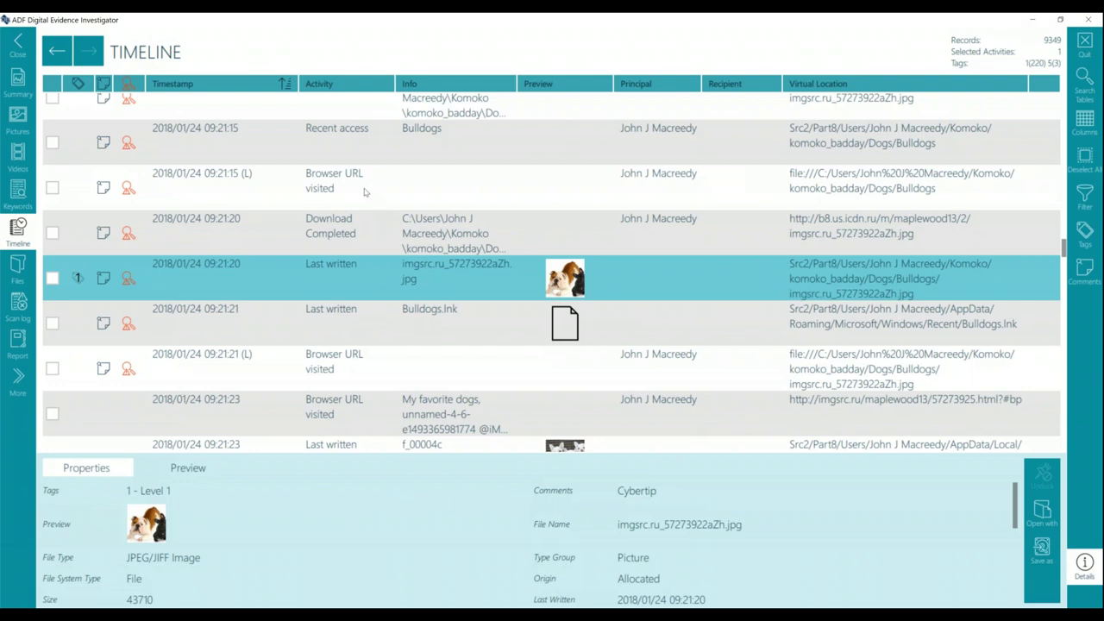
{"action": "scroll", "coordinate": [366, 181], "scroll_direction": "up", "scroll_amount": 2}
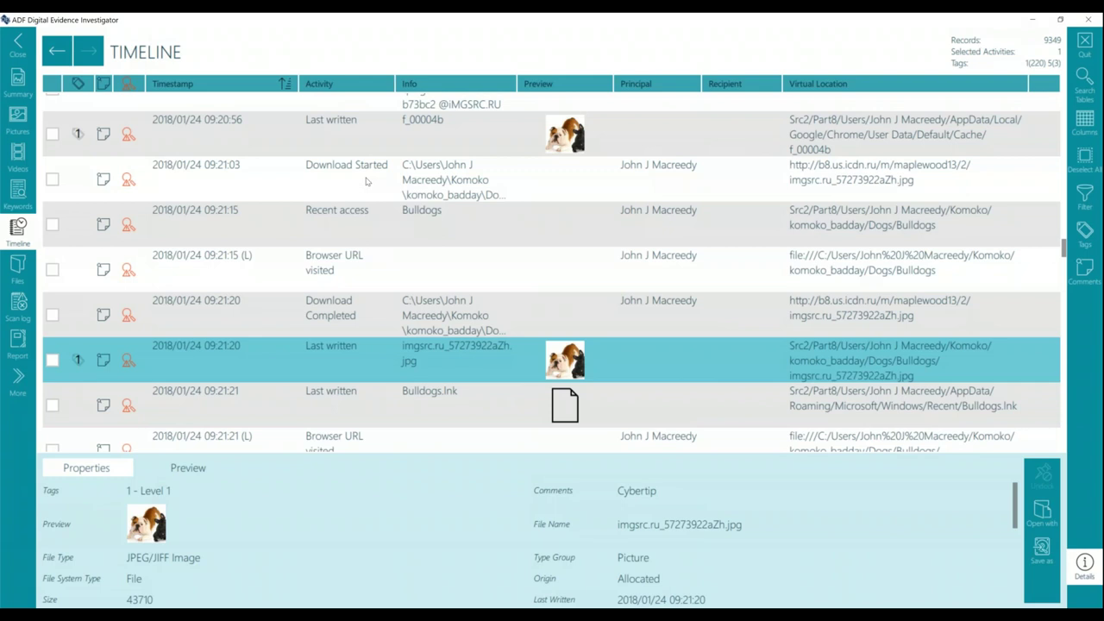
{"action": "scroll", "coordinate": [366, 181], "scroll_direction": "up", "scroll_amount": 3}
{"action": "scroll", "coordinate": [387, 184], "scroll_direction": "up", "scroll_amount": 3}
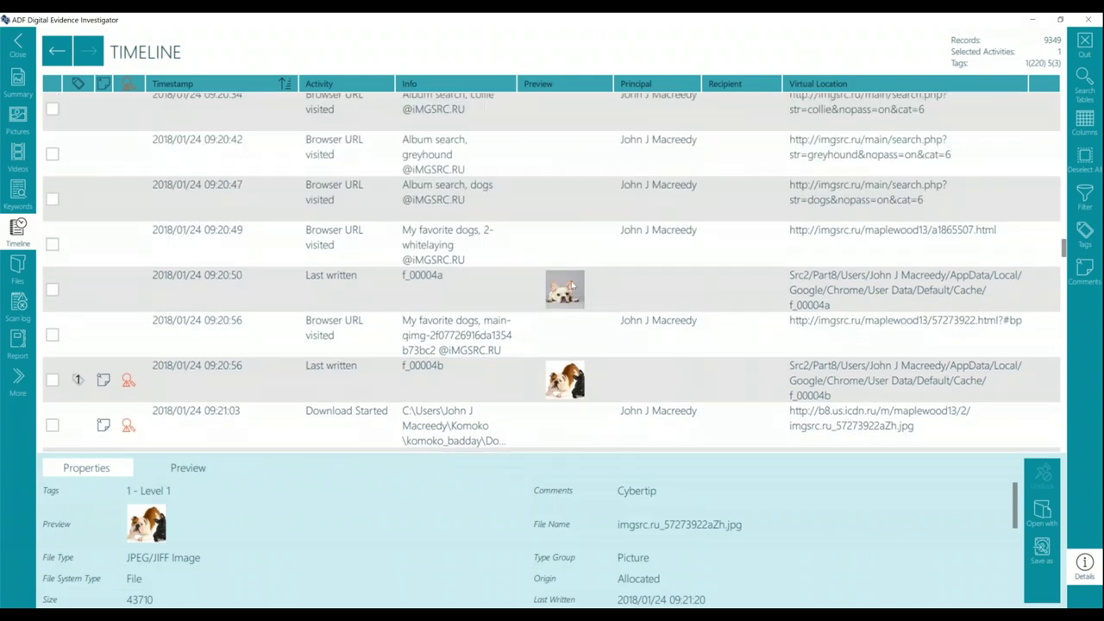
{"action": "scroll", "coordinate": [559, 359], "scroll_direction": "up", "scroll_amount": 2}
{"action": "scroll", "coordinate": [558, 359], "scroll_direction": "down", "scroll_amount": 6}
{"action": "scroll", "coordinate": [559, 358], "scroll_direction": "down", "scroll_amount": 1}
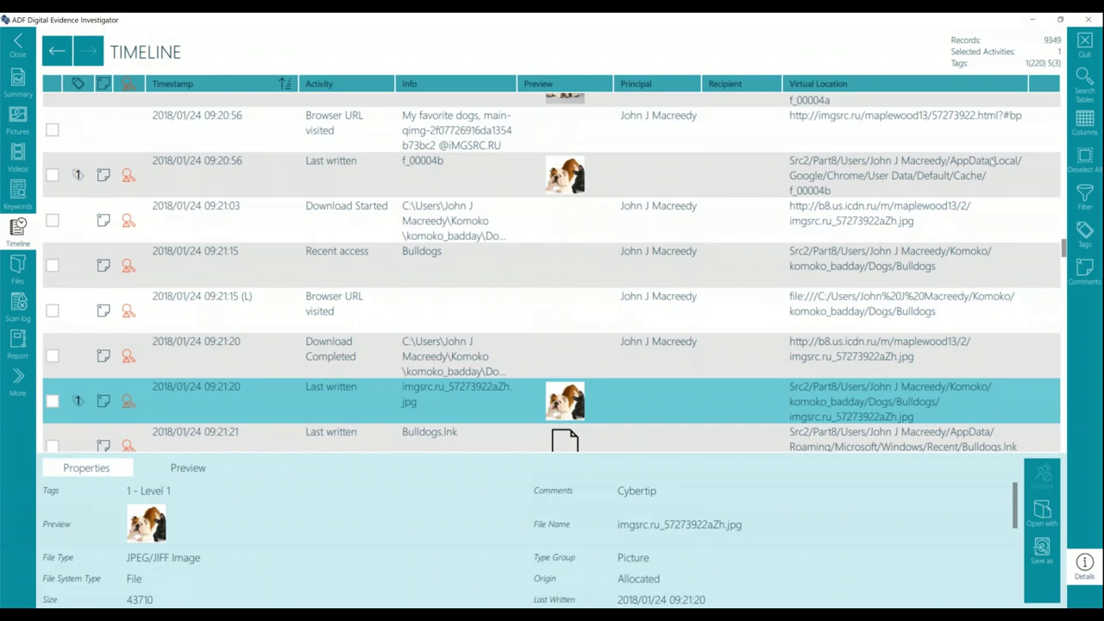
- Review the timeline's available filter categories and the full list of Activity options without applying a filter
{"action": "left_click", "coordinate": [1084, 195]}
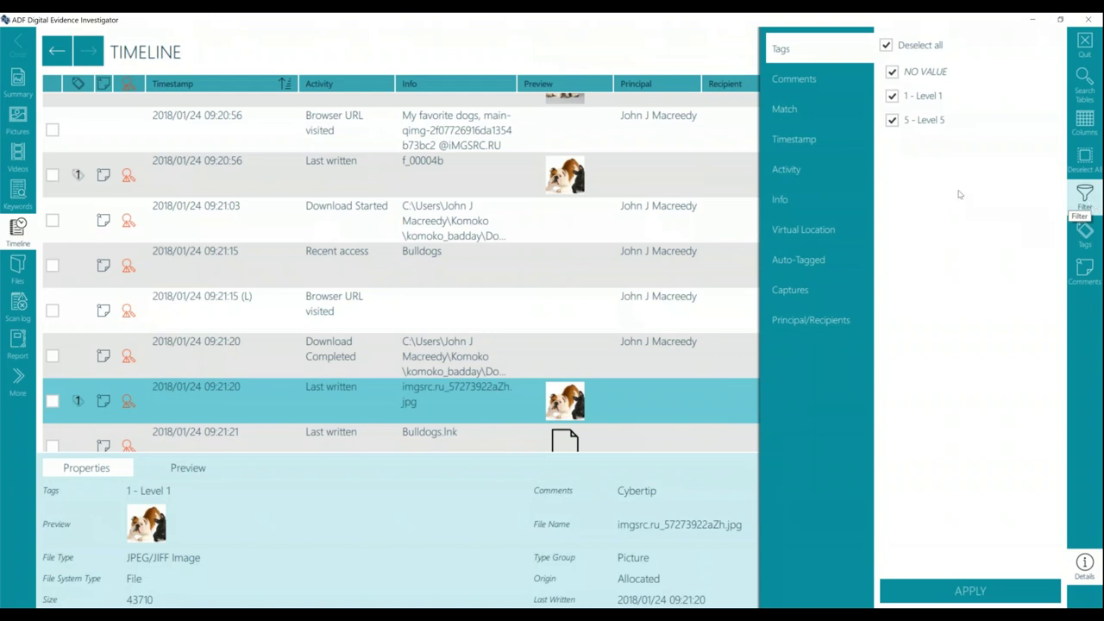
{"action": "left_click", "coordinate": [785, 170]}
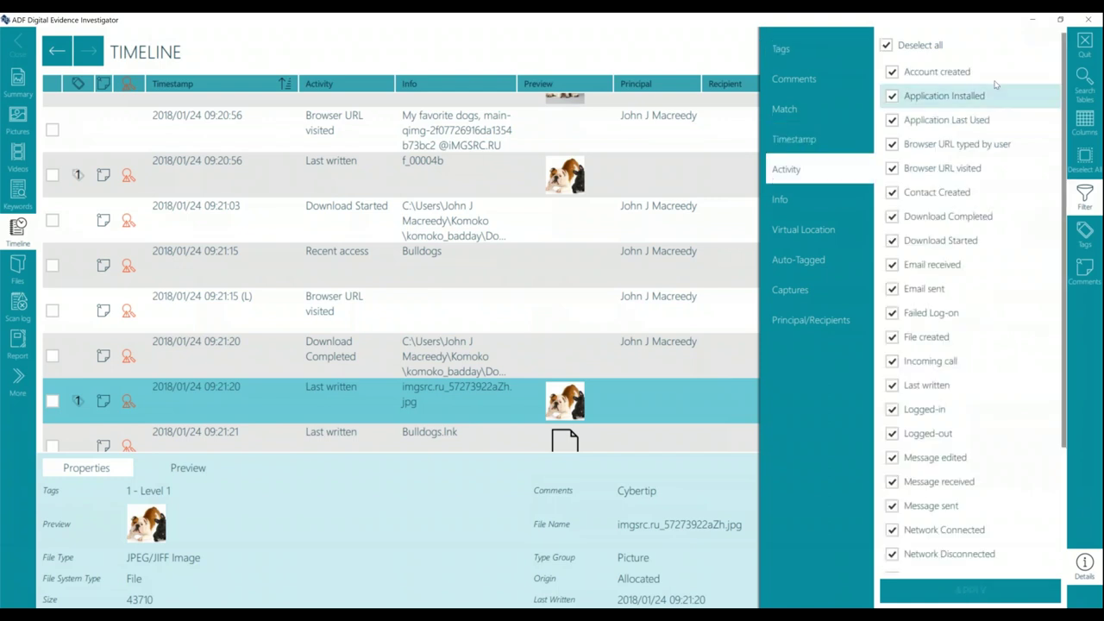
{"action": "scroll", "coordinate": [989, 276], "scroll_direction": "down", "scroll_amount": 5}
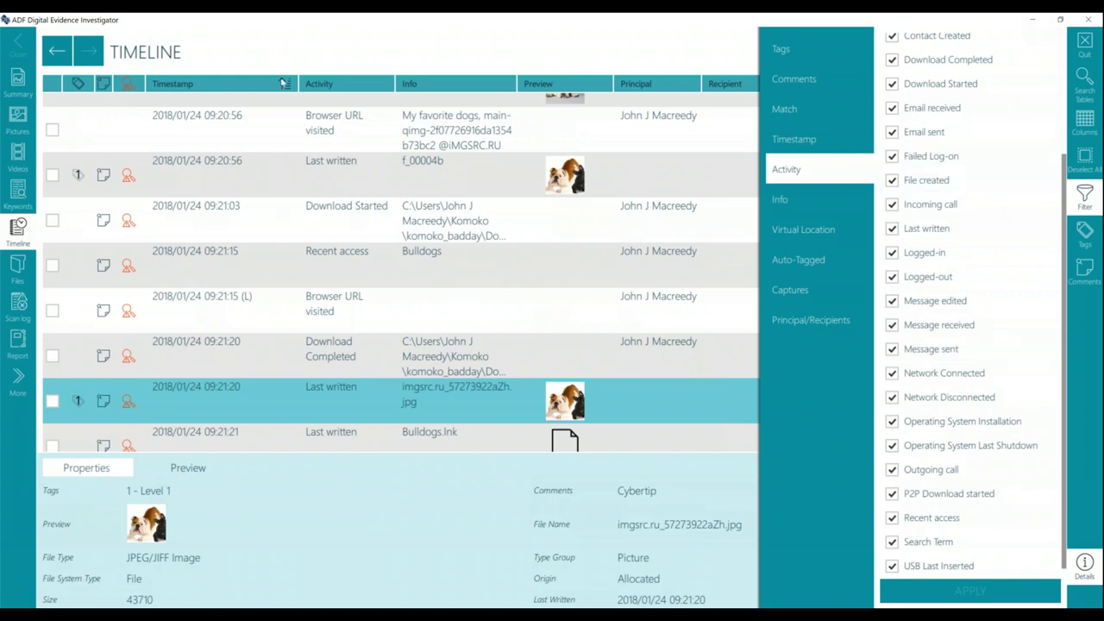
{"action": "left_click", "coordinate": [290, 115]}
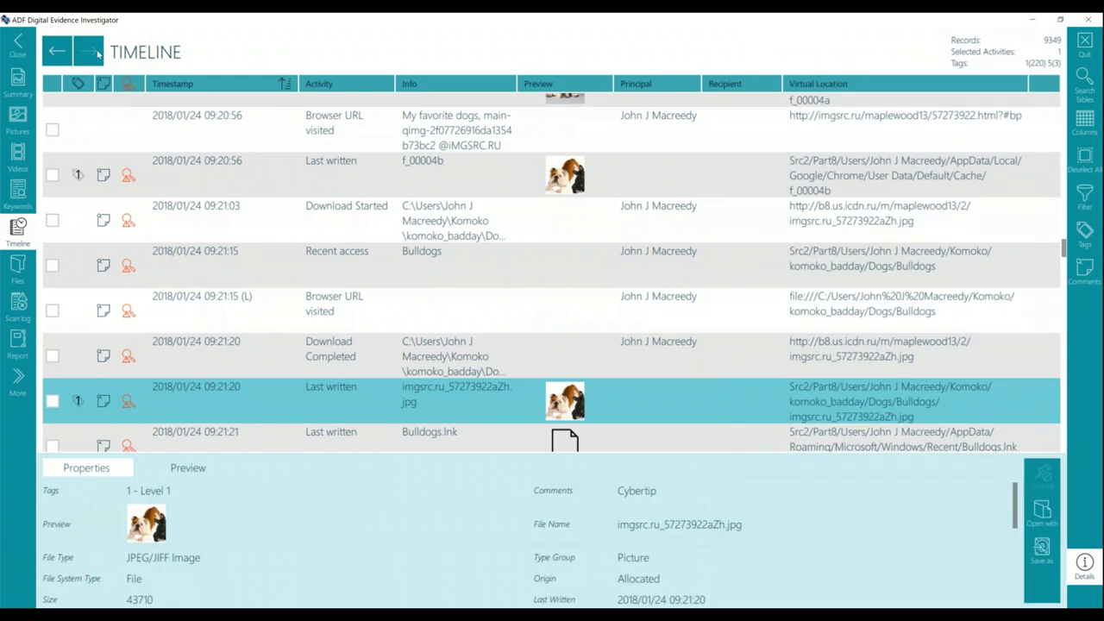
- Go back to the pictures, enlarge the properties area, follow the selected picture's path to its folder's files, and return
{"action": "left_click", "coordinate": [56, 52]}
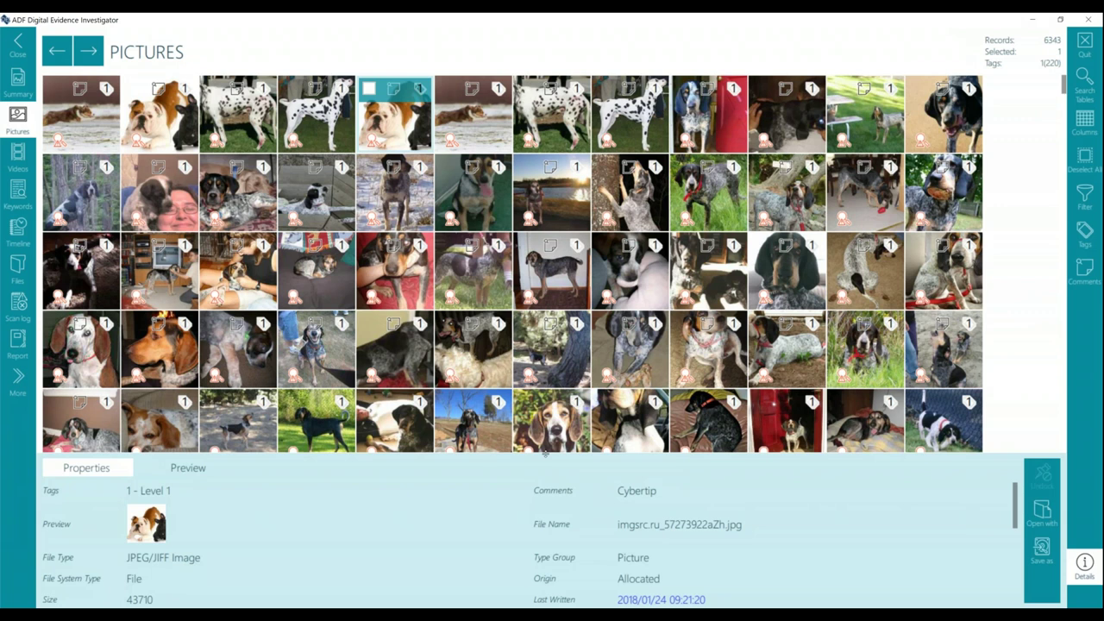
{"action": "left_click_drag", "start_coordinate": [545, 454], "coordinate": [545, 246]}
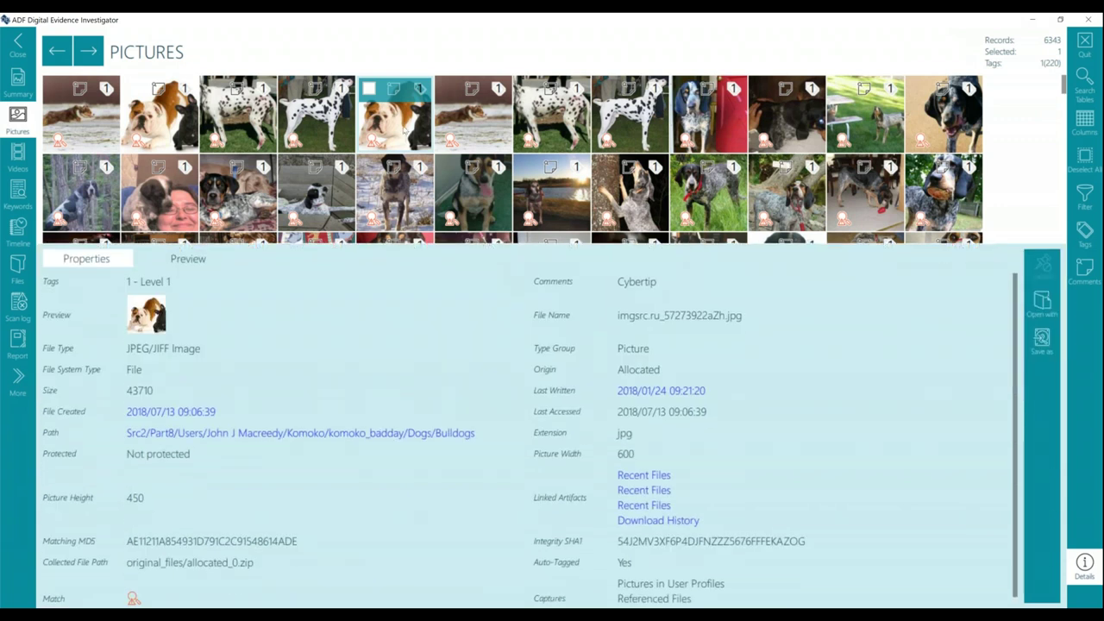
{"action": "left_click", "coordinate": [411, 432]}
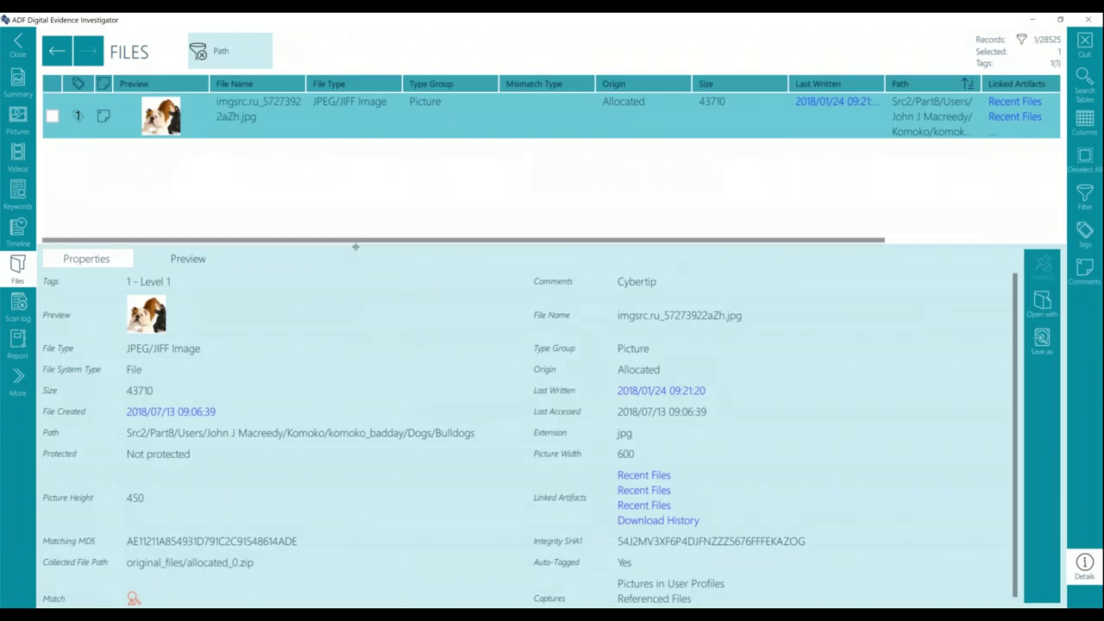
{"action": "mouse_move", "coordinate": [356, 247]}
{"action": "left_mouse_down"}
{"action": "mouse_move", "coordinate": [362, 346]}
{"action": "mouse_move", "coordinate": [373, 242]}
{"action": "left_mouse_up"}
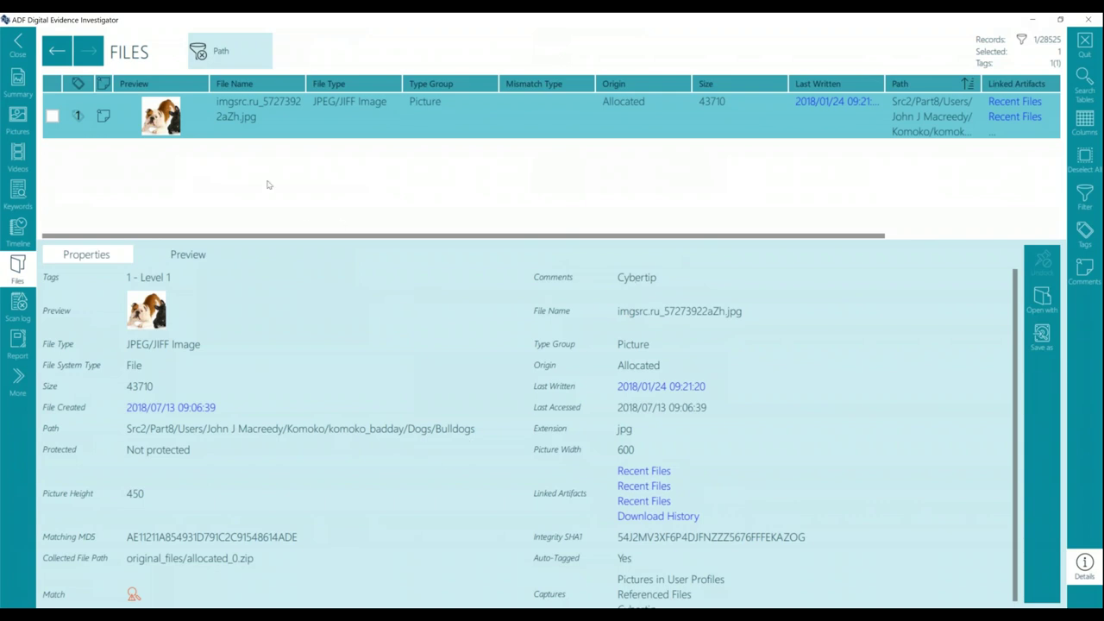
{"action": "left_click", "coordinate": [62, 65]}
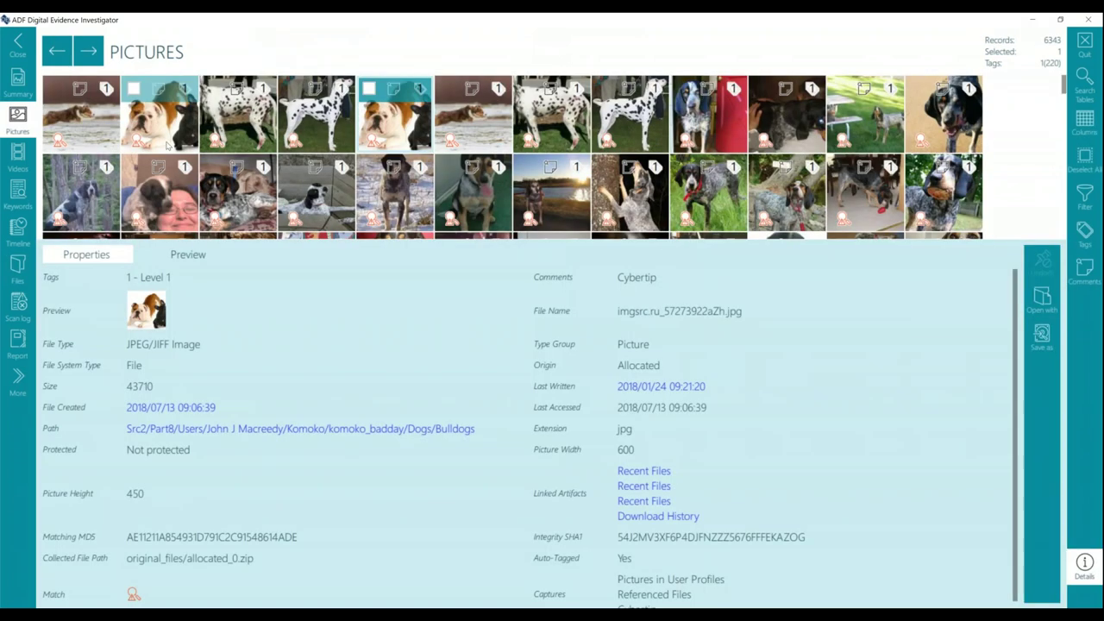
- Follow the cached bulldog picture f_00004b to its Chrome Cache folder's files, and return to the pictures with an enlarged thumbnail area
{"action": "left_click", "coordinate": [168, 145]}
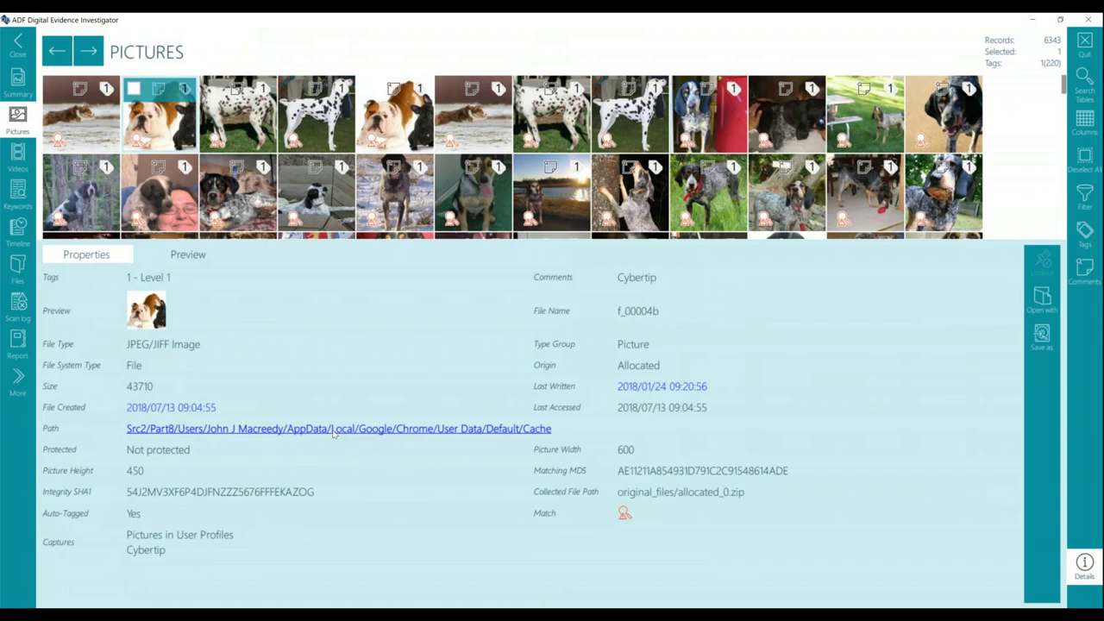
{"action": "left_click", "coordinate": [334, 429]}
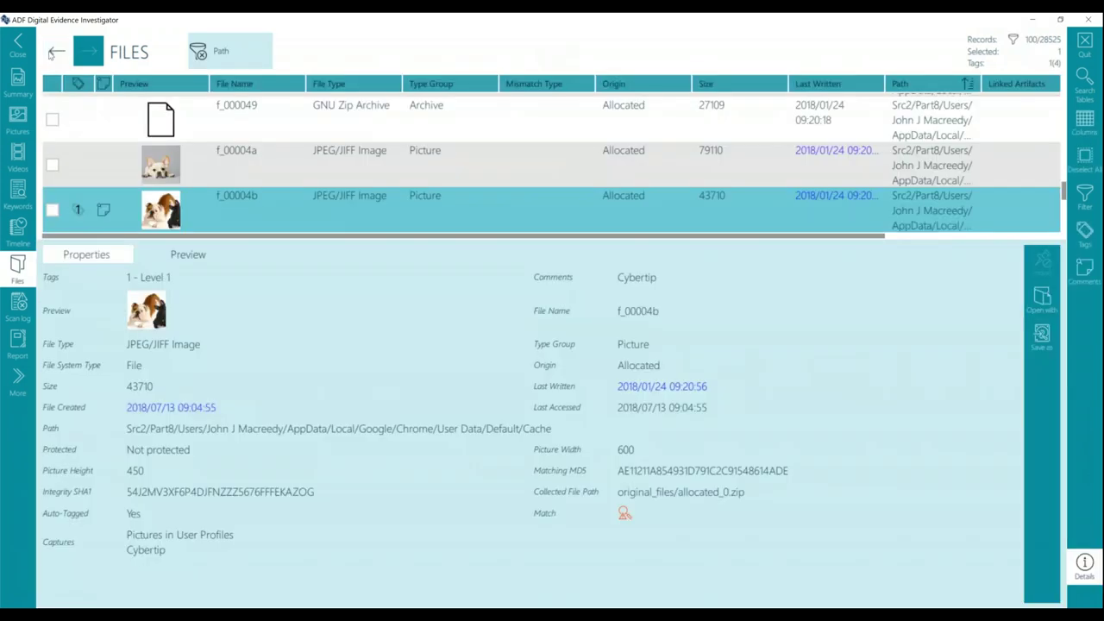
{"action": "left_click", "coordinate": [52, 54]}
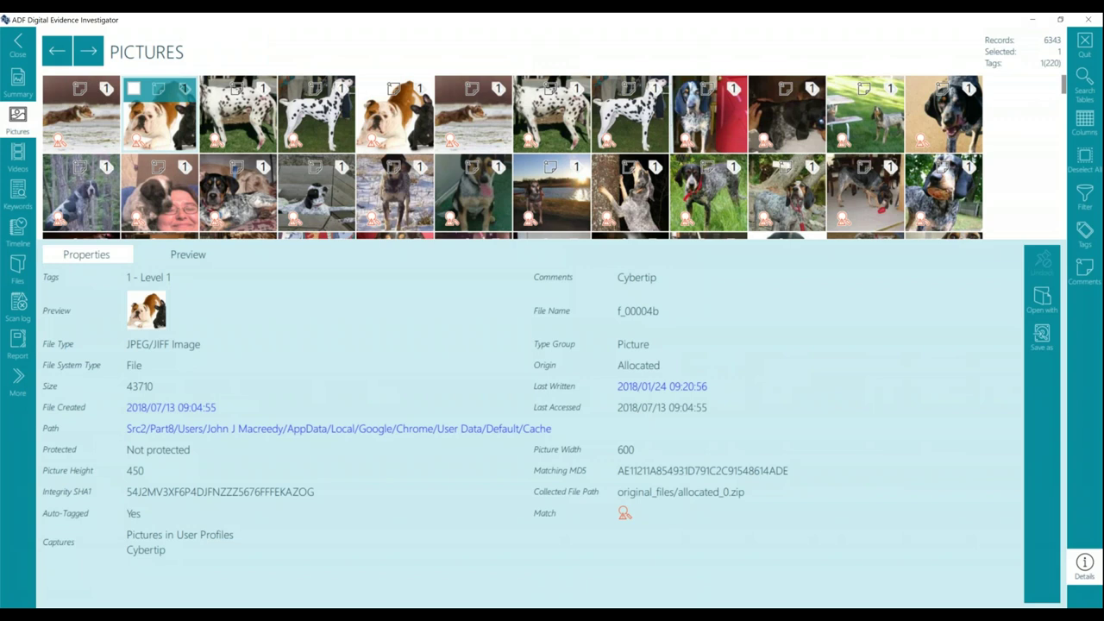
{"action": "left_click_drag", "start_coordinate": [412, 241], "coordinate": [437, 322]}
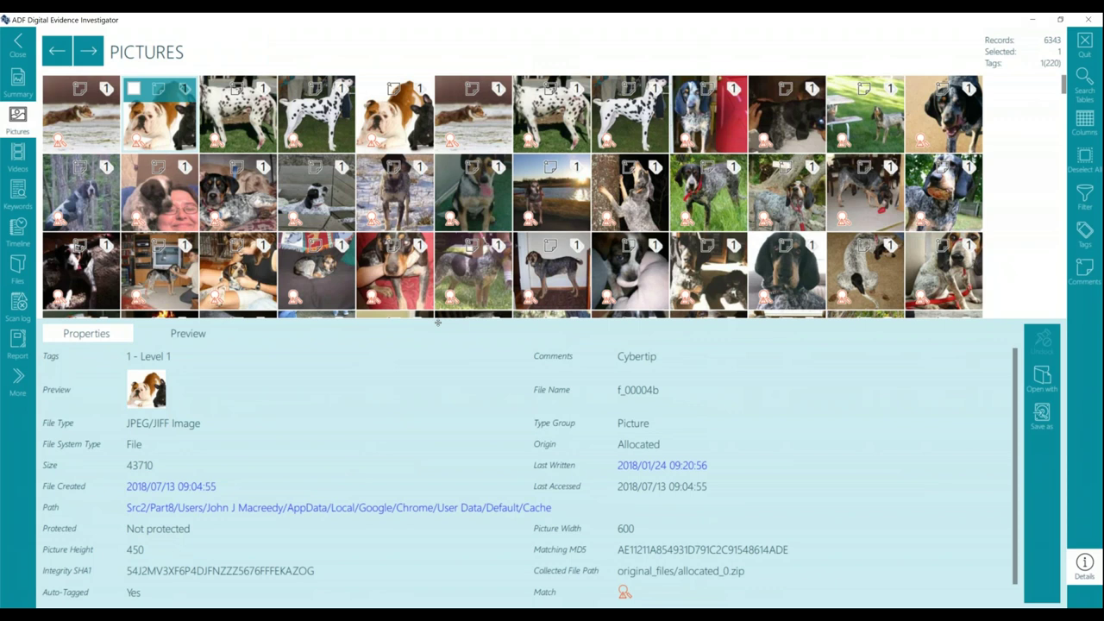
{"action": "left_click", "coordinate": [33, 275]}
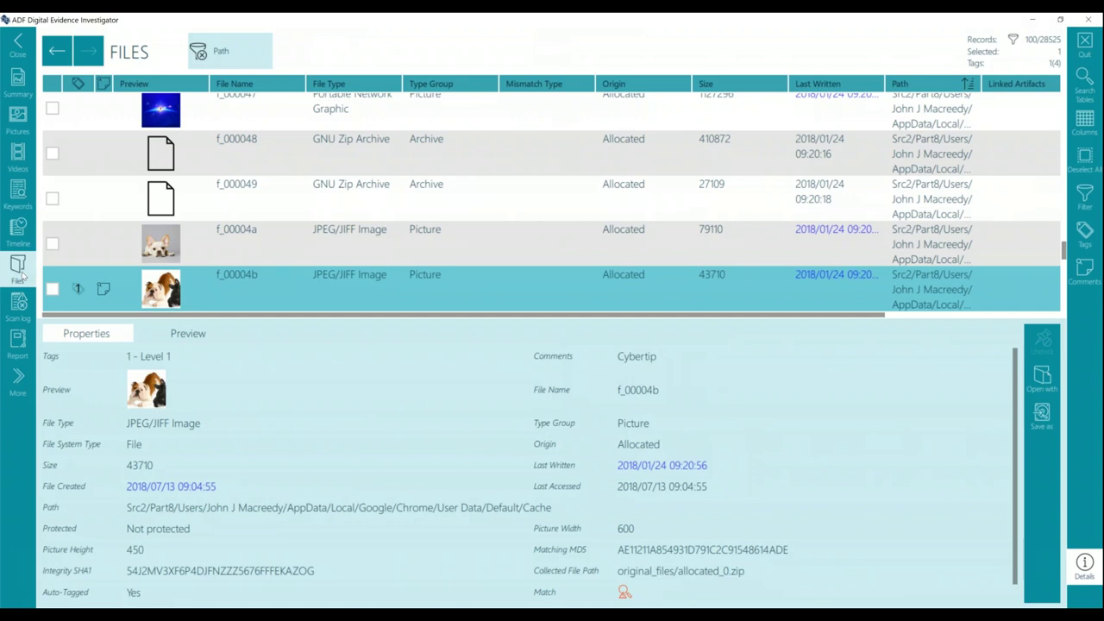
{"action": "left_click", "coordinate": [50, 52]}
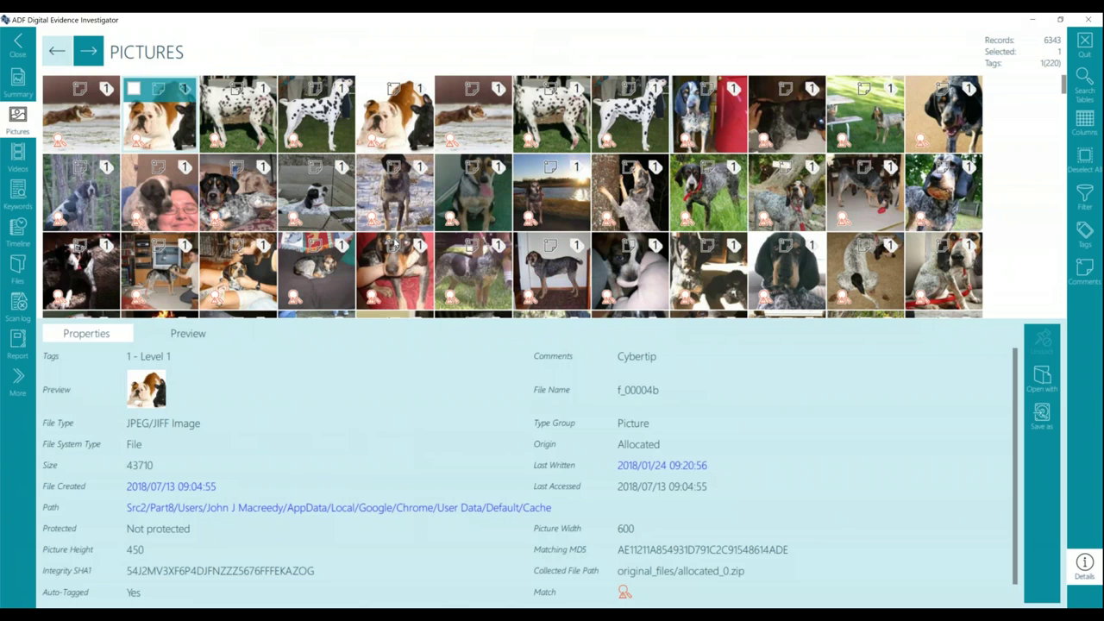
- Open the videos and check the excerpts of the first five entries, from bastian.f4v to hussy.flv
{"action": "left_click", "coordinate": [16, 168]}
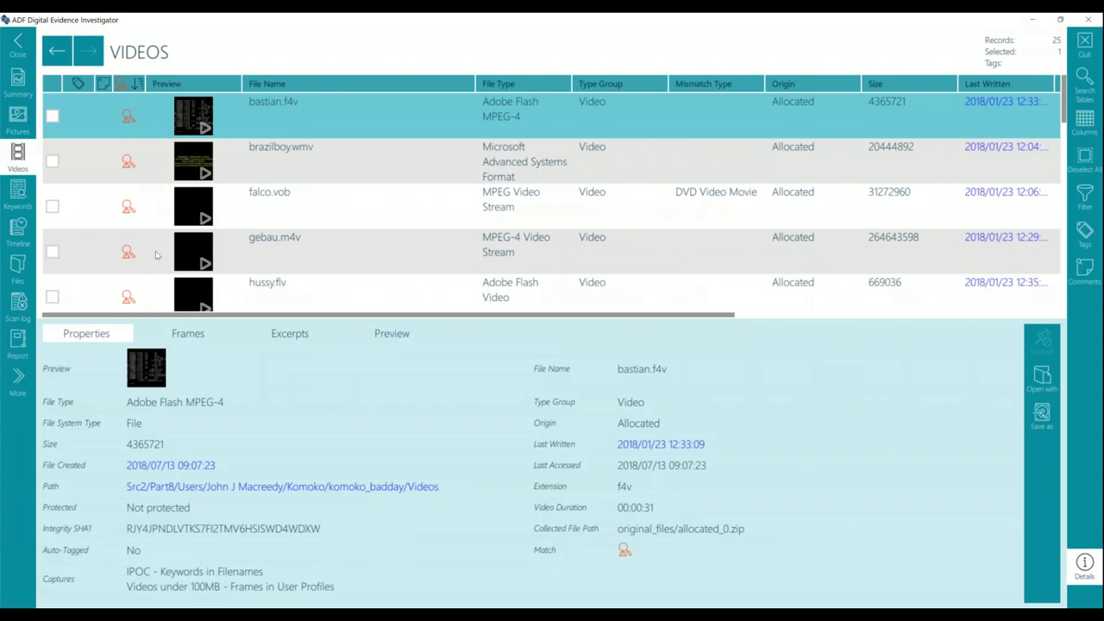
{"action": "left_click", "coordinate": [291, 336]}
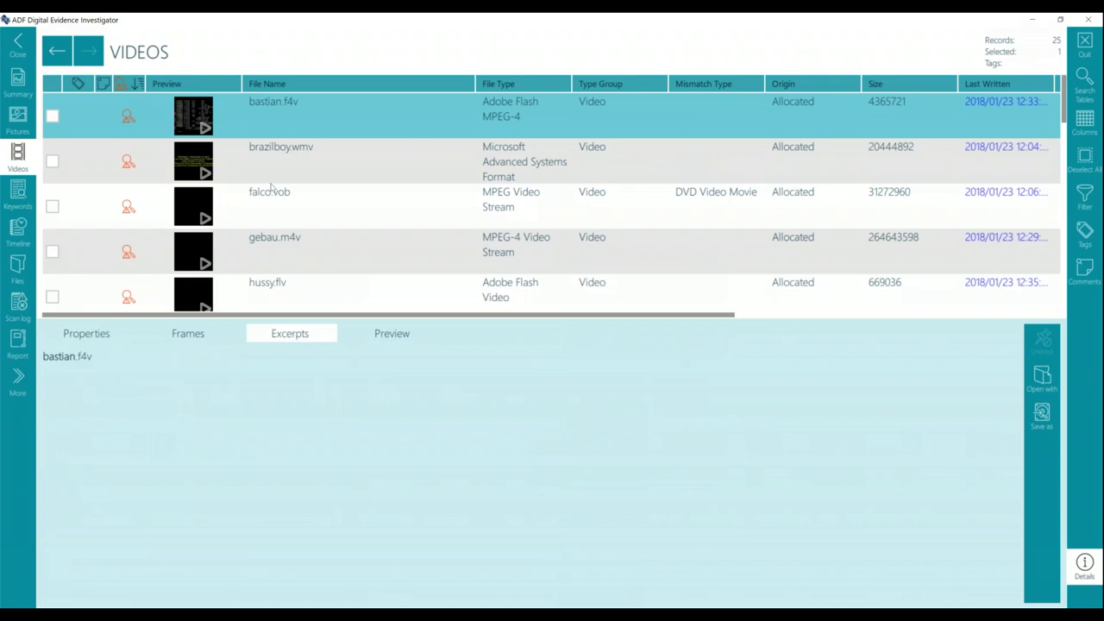
{"action": "left_click", "coordinate": [270, 180]}
{"action": "left_click", "coordinate": [271, 200]}
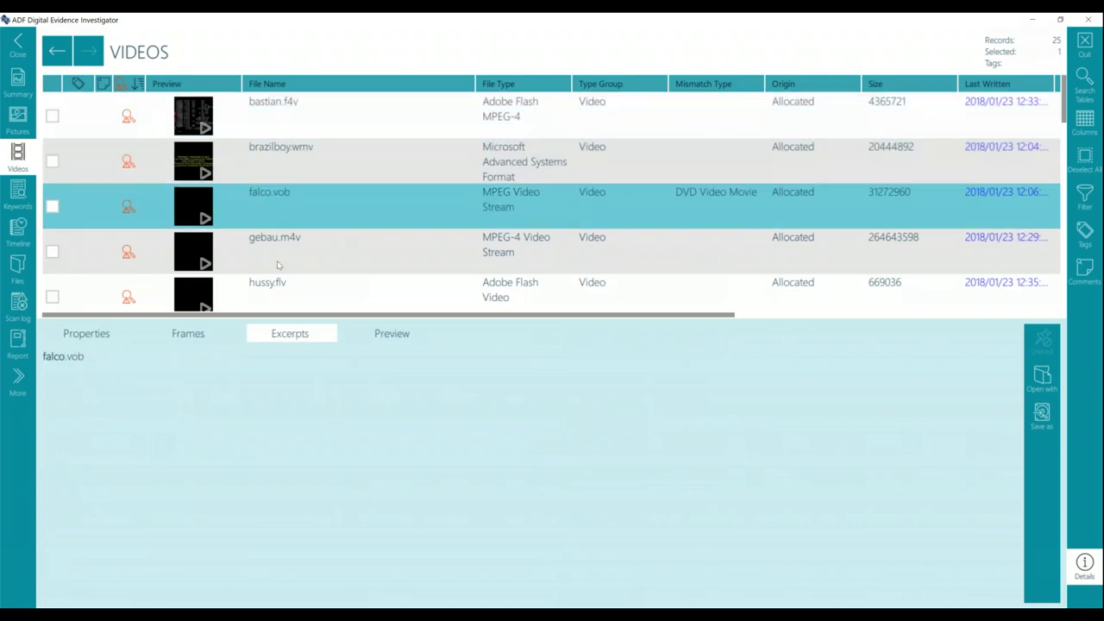
{"action": "left_click", "coordinate": [278, 262]}
{"action": "left_click", "coordinate": [273, 288]}
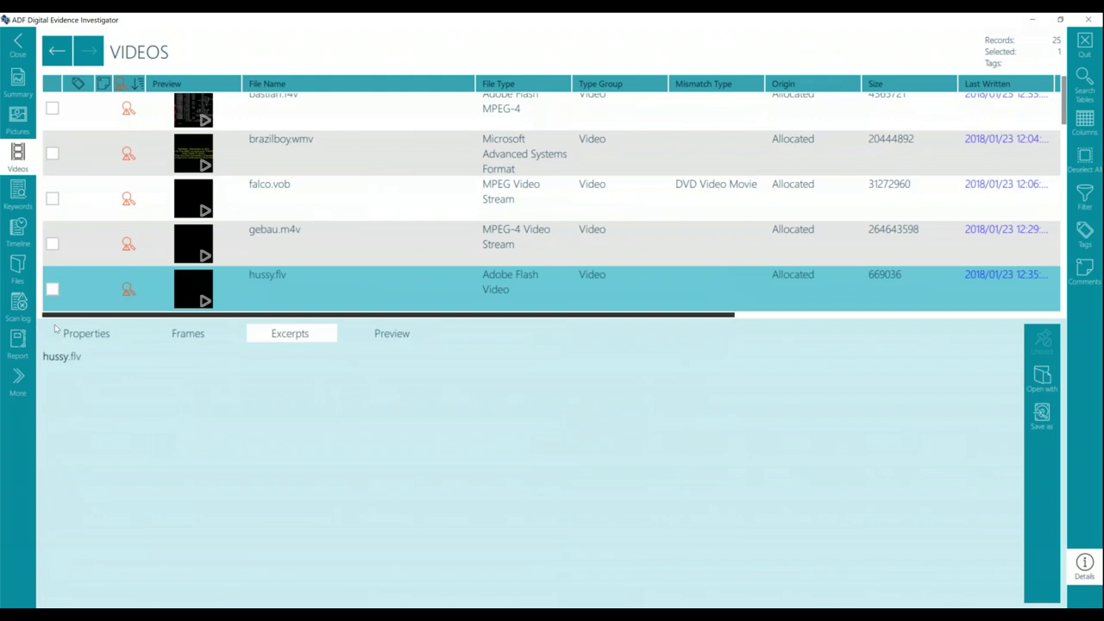
- Examine the properties of hussy.flv and kingpass.3g2 in an enlarged details area
{"action": "left_click", "coordinate": [76, 341]}
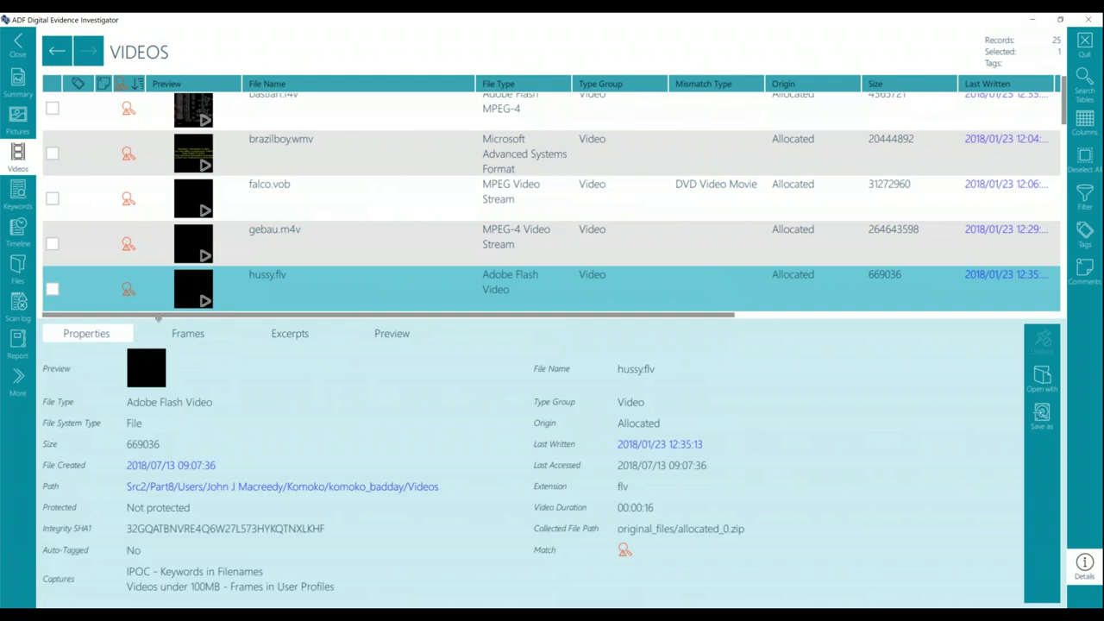
{"action": "left_click_drag", "start_coordinate": [240, 317], "coordinate": [240, 265]}
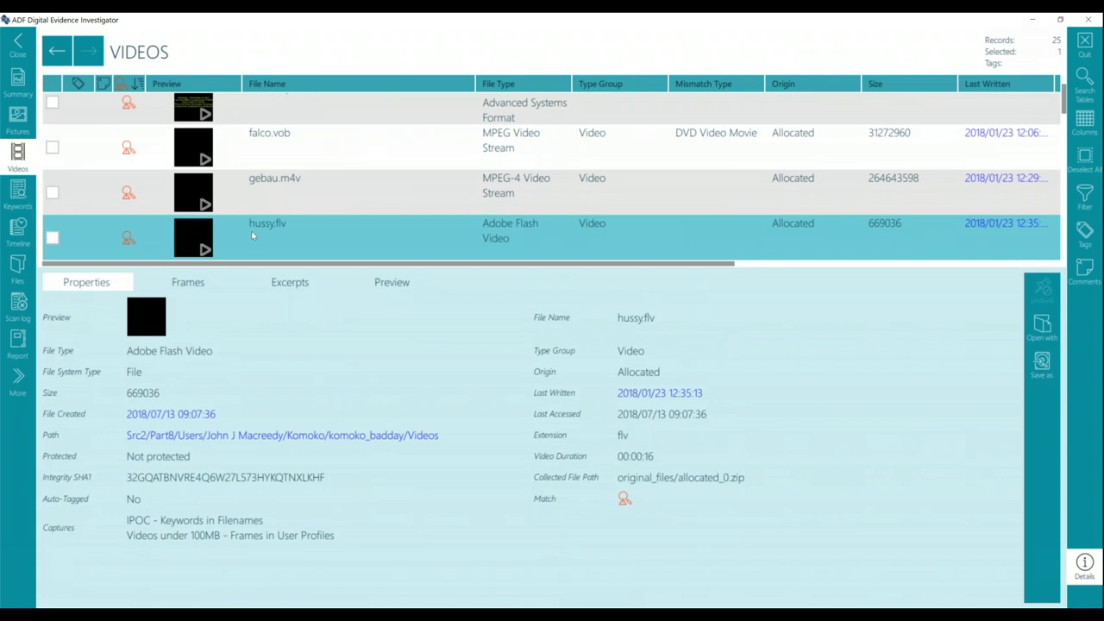
{"action": "scroll", "coordinate": [240, 227], "scroll_direction": "down", "scroll_amount": 2}
{"action": "left_click", "coordinate": [239, 225]}
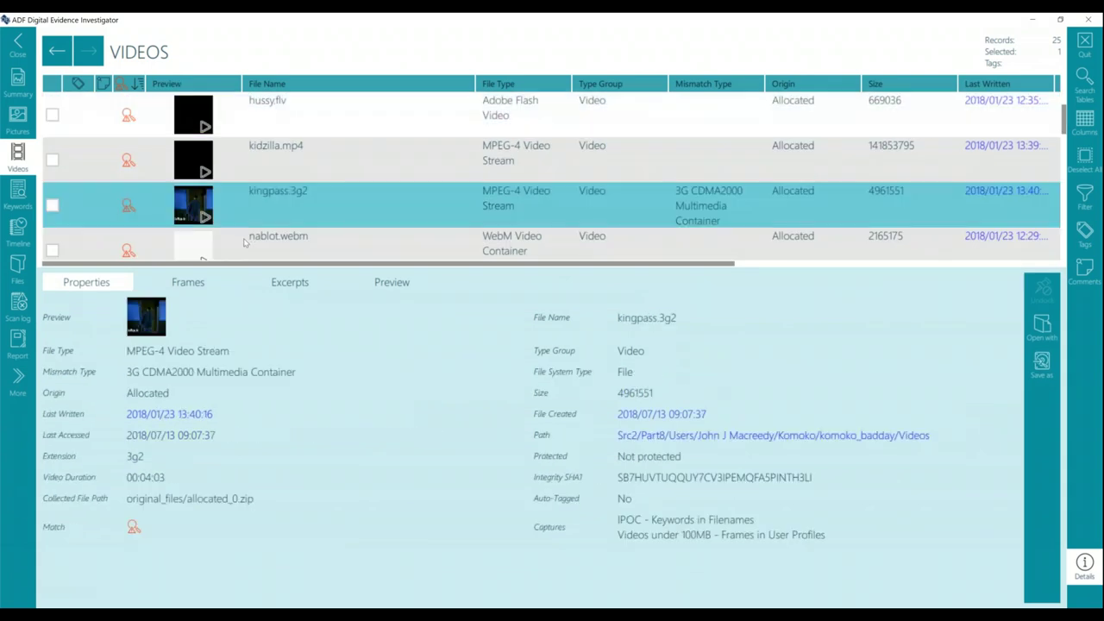
- Enlarge the frames area and view the extracted frames of kingpass.3g2, bastian.f4v, brazilboy.wmv, falco.vob and gebau.m4v
{"action": "left_click", "coordinate": [193, 290]}
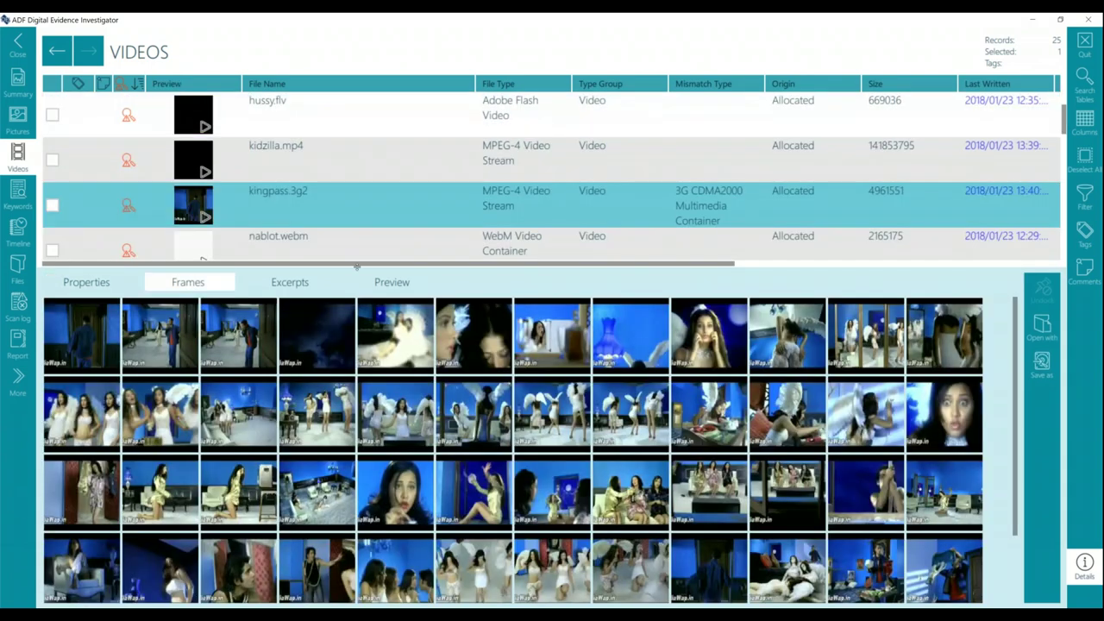
{"action": "left_click_drag", "start_coordinate": [356, 268], "coordinate": [356, 219]}
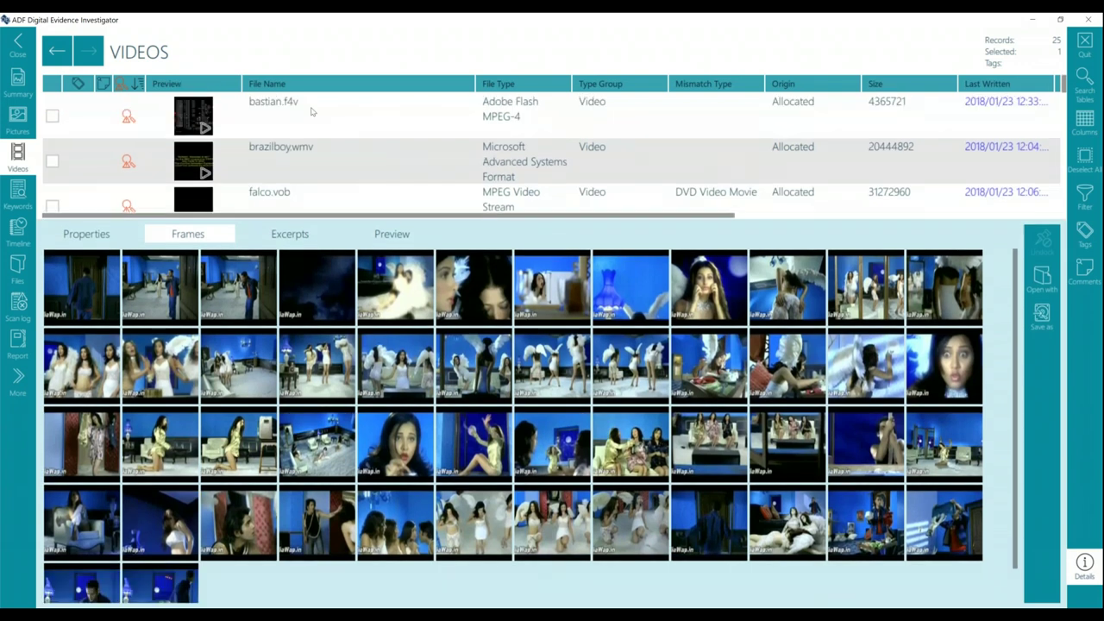
{"action": "left_click", "coordinate": [312, 110]}
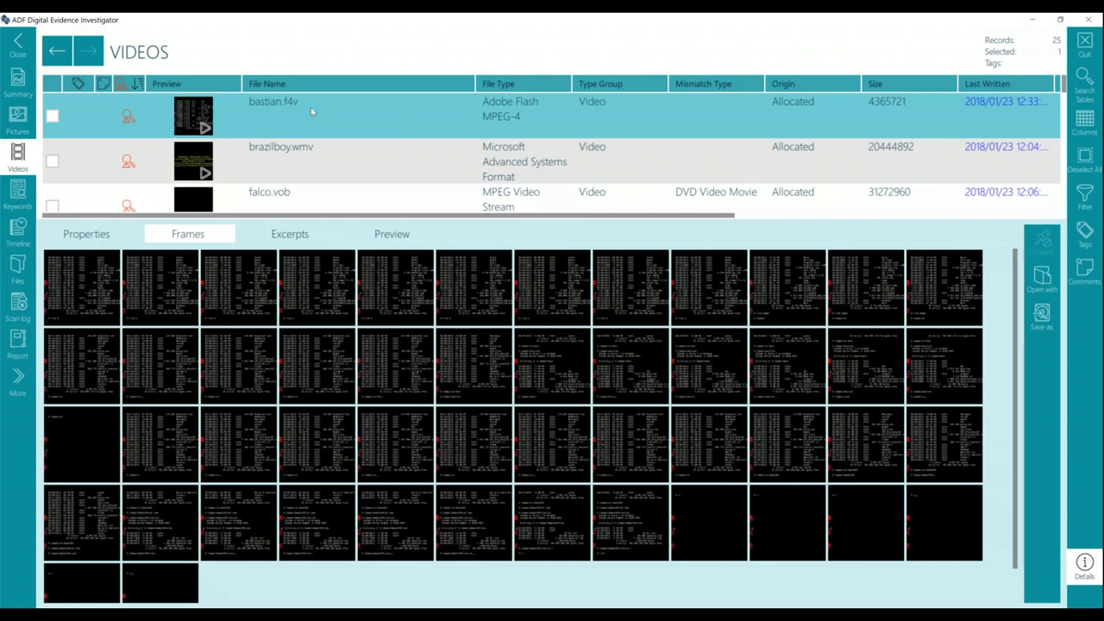
{"action": "key", "text": "Down"}
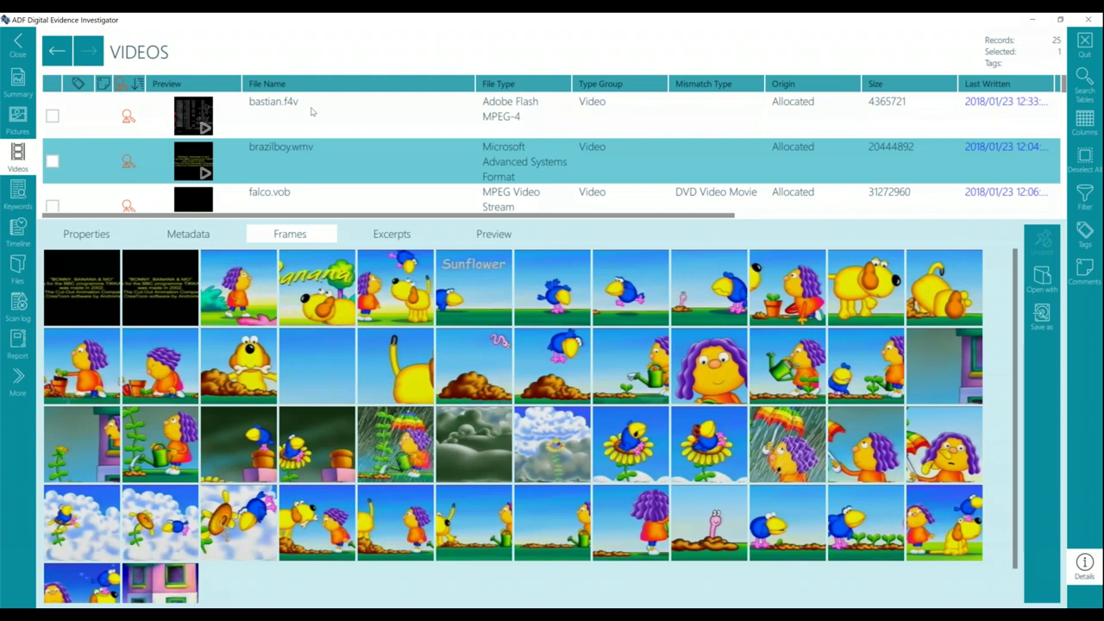
{"action": "key", "text": "Down"}
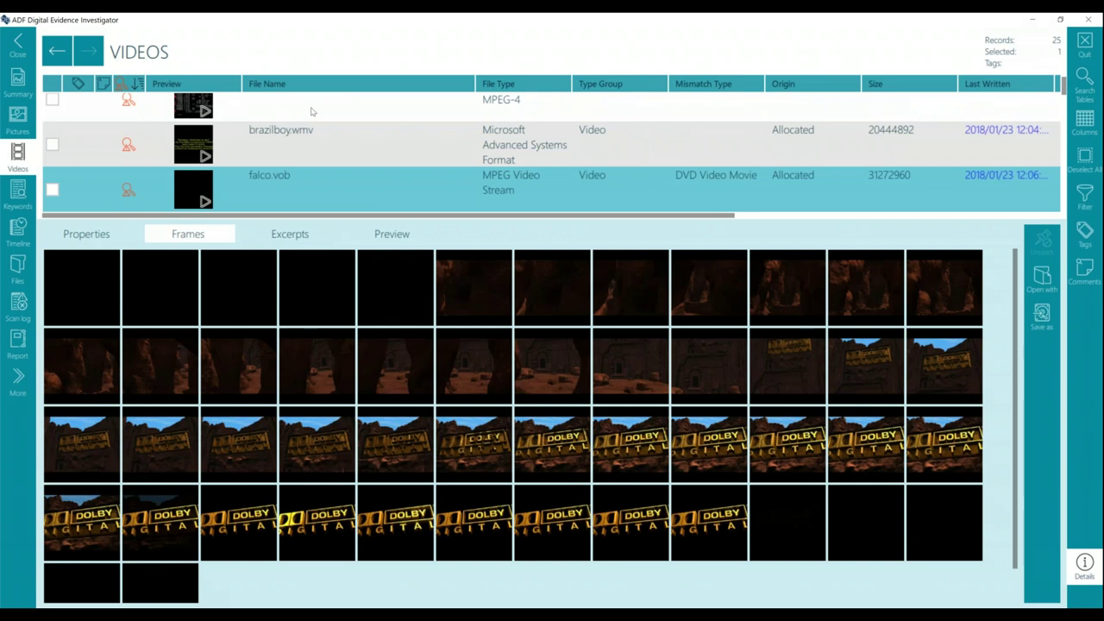
{"action": "key", "text": "Down"}
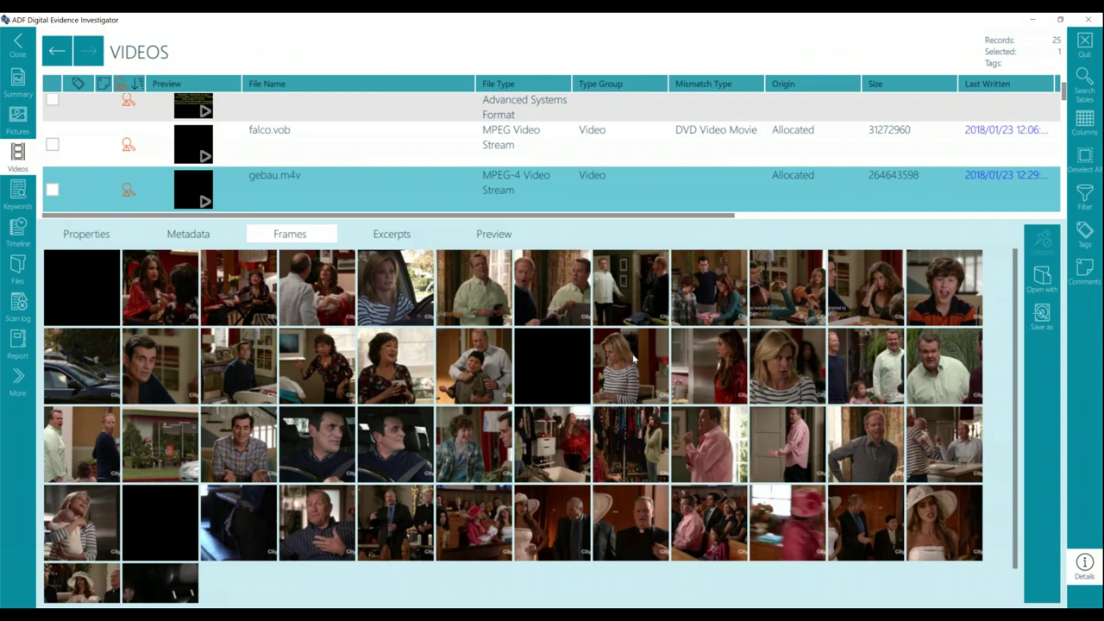
- Play the preview of gebau.m4v briefly, pause it, and examine the video's properties
{"action": "left_click", "coordinate": [485, 234]}
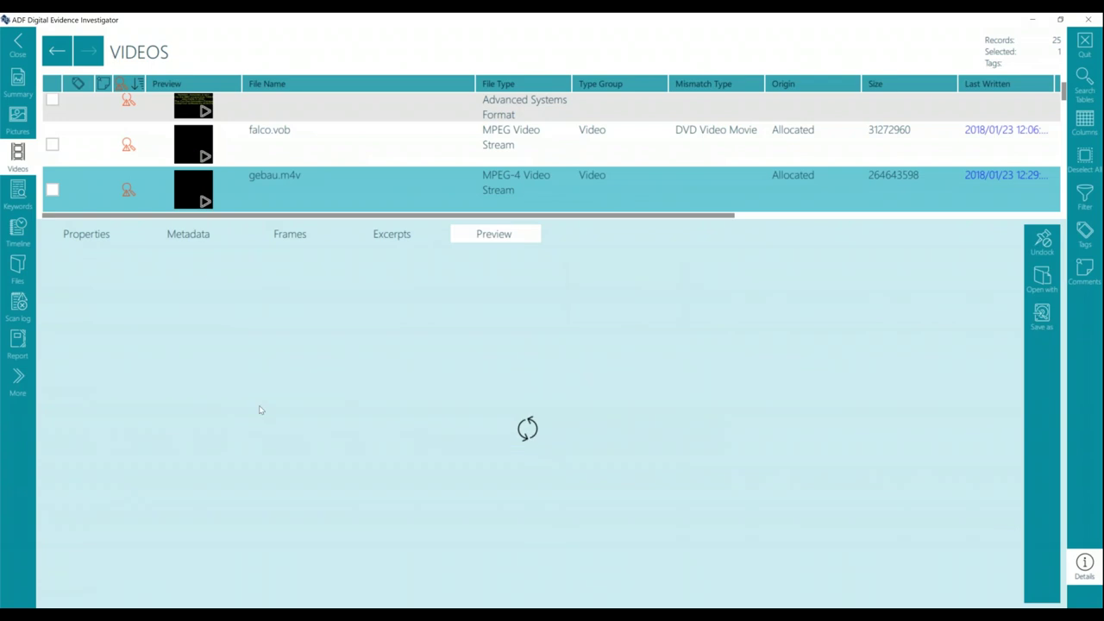
{"action": "left_click", "coordinate": [713, 330]}
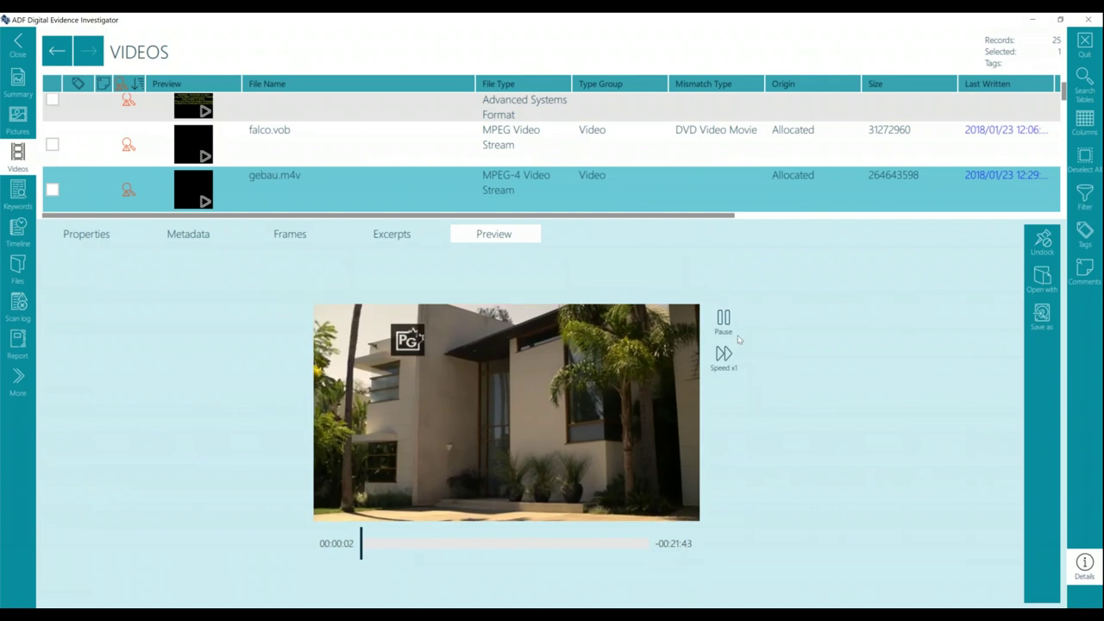
{"action": "left_click", "coordinate": [732, 335]}
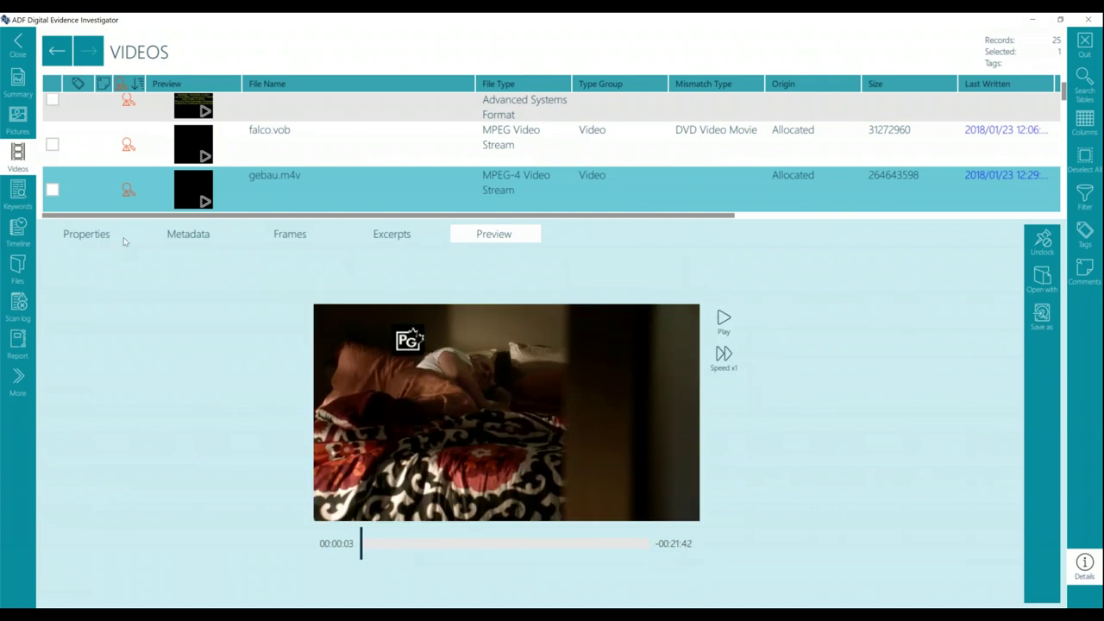
{"action": "left_click", "coordinate": [69, 236]}
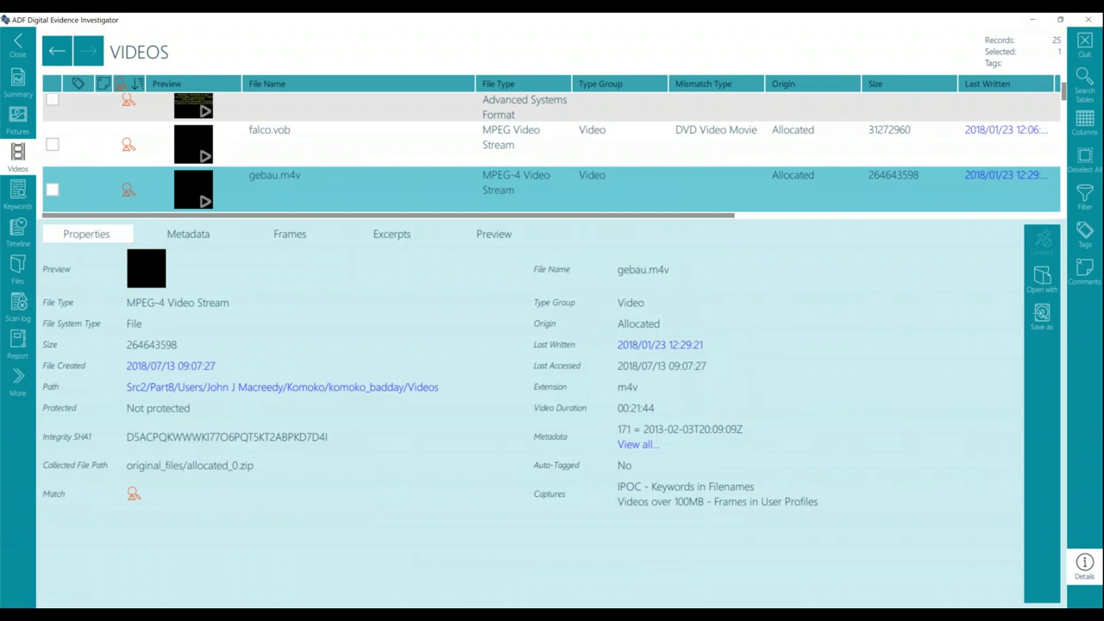
- Open the Referenced Files capture from the scan summary and browse its files and their linked artifacts
{"action": "left_click", "coordinate": [7, 95]}
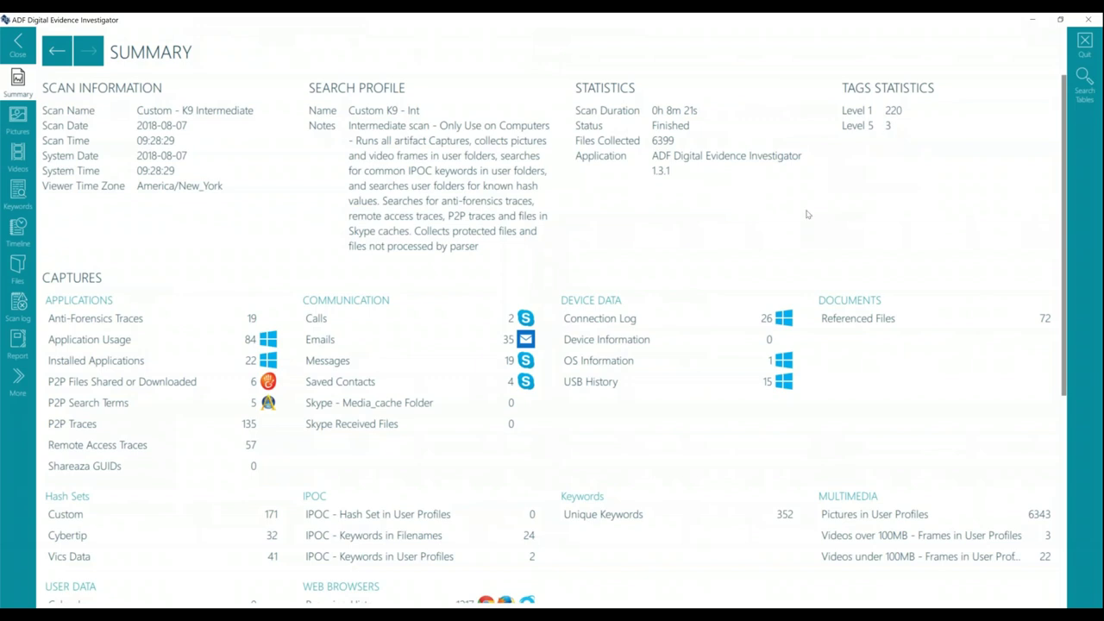
{"action": "scroll", "coordinate": [583, 320], "scroll_direction": "down", "scroll_amount": 1}
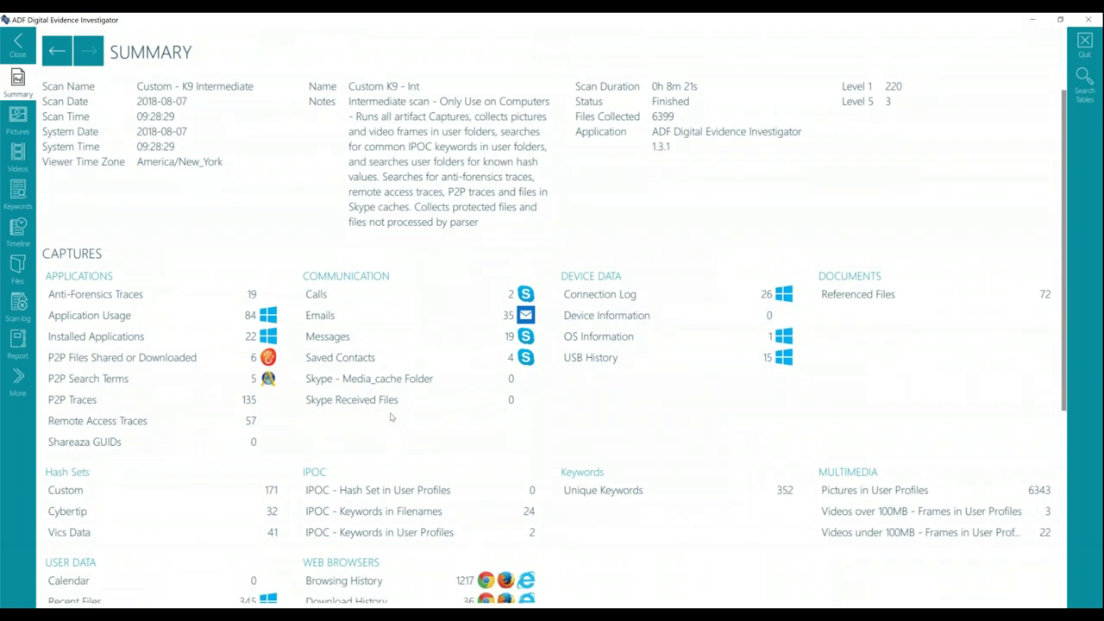
{"action": "left_click", "coordinate": [847, 301]}
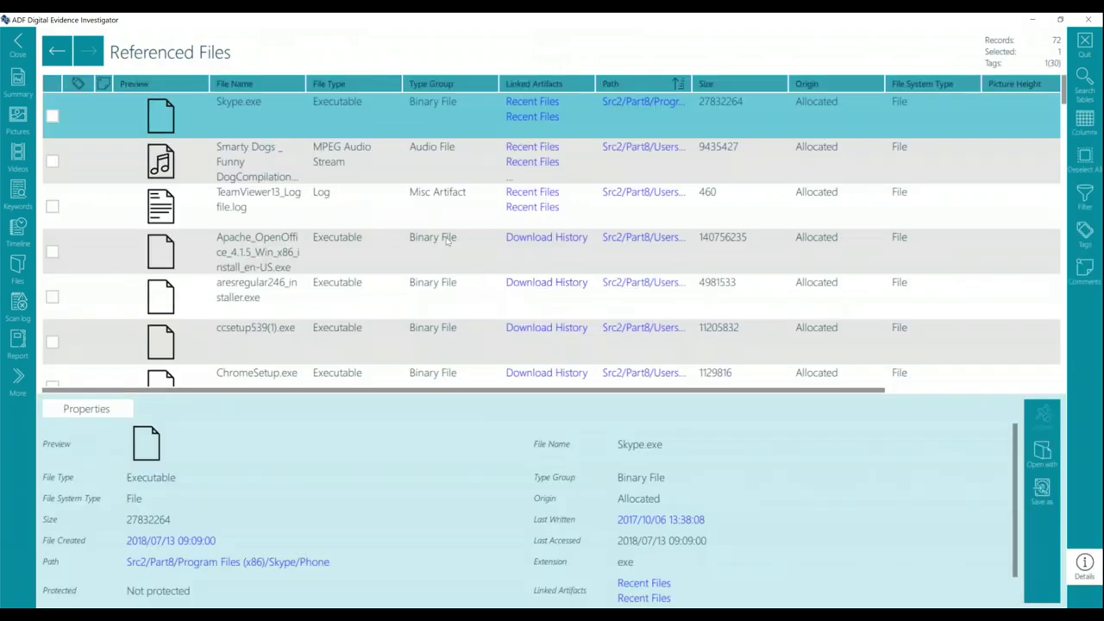
{"action": "scroll", "coordinate": [448, 232], "scroll_direction": "down", "scroll_amount": 2}
{"action": "scroll", "coordinate": [405, 185], "scroll_direction": "up", "scroll_amount": 2}
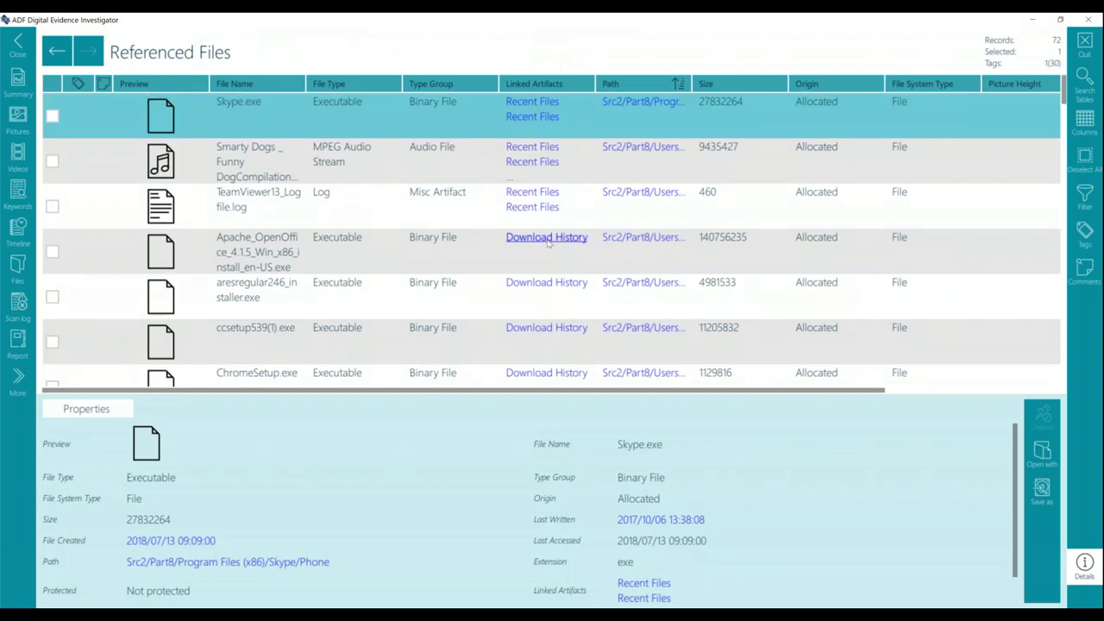
{"action": "scroll", "coordinate": [547, 244], "scroll_direction": "down", "scroll_amount": 2}
{"action": "scroll", "coordinate": [547, 244], "scroll_direction": "down", "scroll_amount": 10}
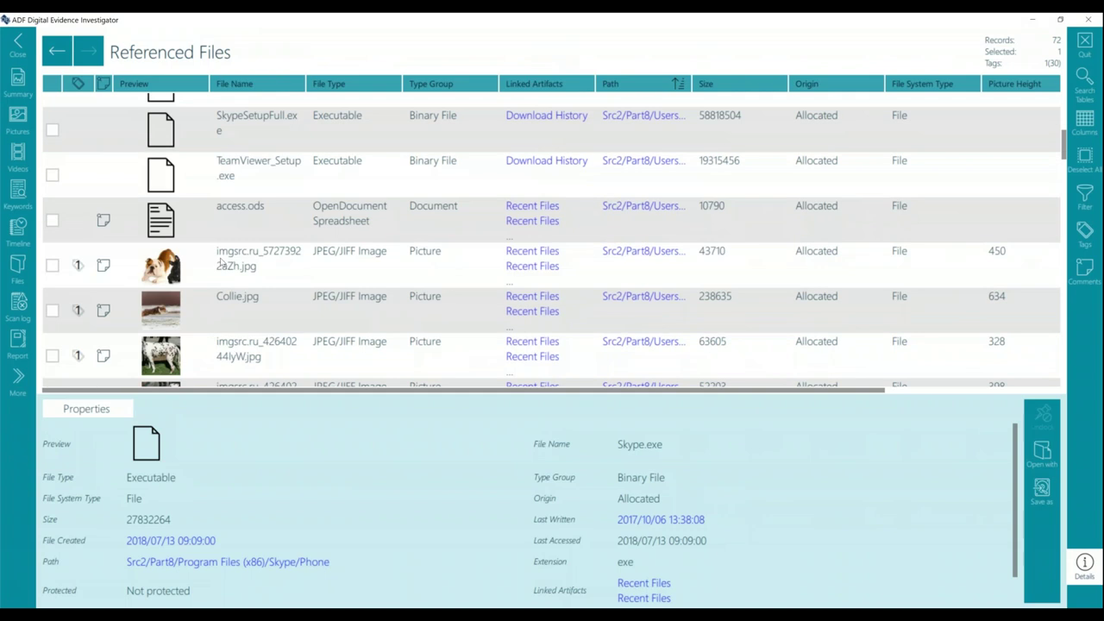
- Examine the referenced bulldog picture and Collie.jpg, browse the P2P-linked files further down, and return to the summary
{"action": "left_click", "coordinate": [221, 261]}
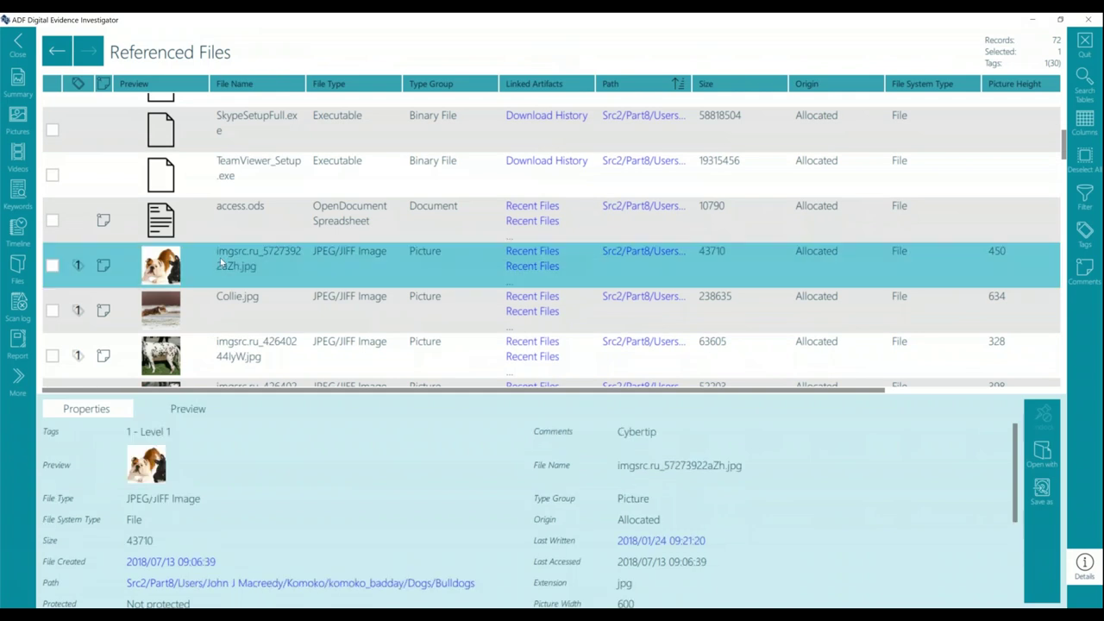
{"action": "scroll", "coordinate": [224, 250], "scroll_direction": "down", "scroll_amount": 2}
{"action": "left_click", "coordinate": [241, 216]}
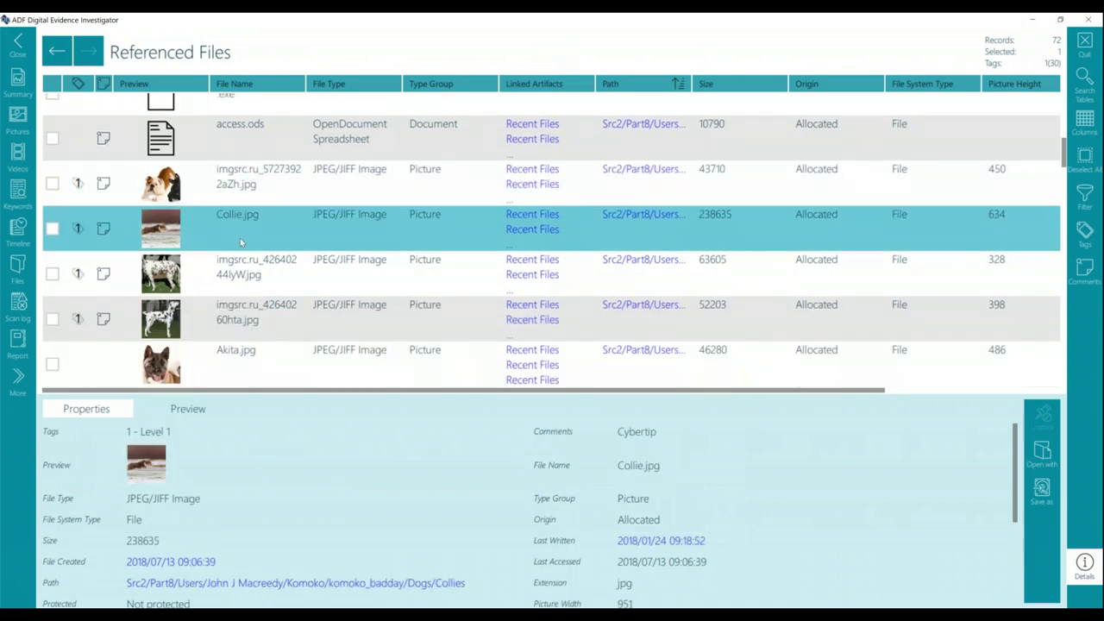
{"action": "scroll", "coordinate": [240, 243], "scroll_direction": "down", "scroll_amount": 6}
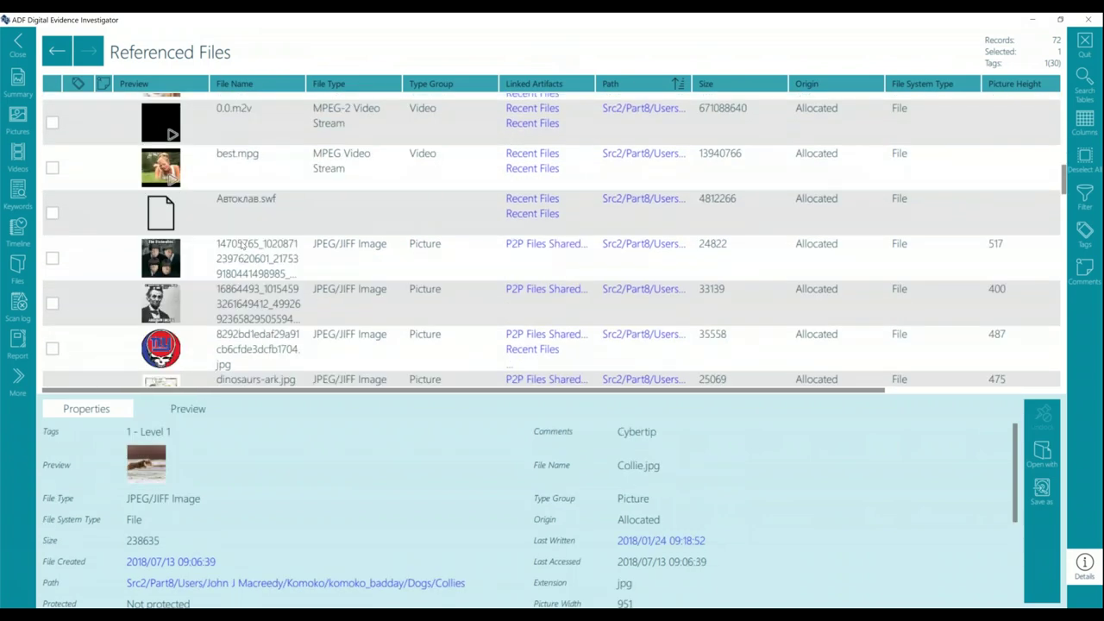
{"action": "scroll", "coordinate": [242, 244], "scroll_direction": "down", "scroll_amount": 1}
{"action": "scroll", "coordinate": [192, 240], "scroll_direction": "down", "scroll_amount": 2}
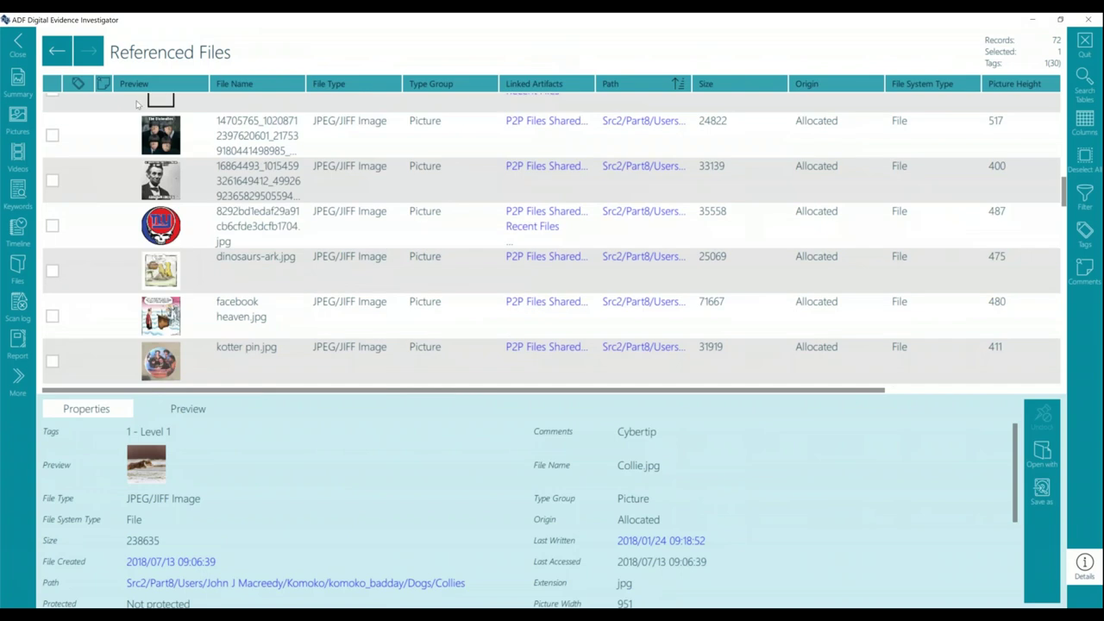
{"action": "left_click", "coordinate": [61, 54]}
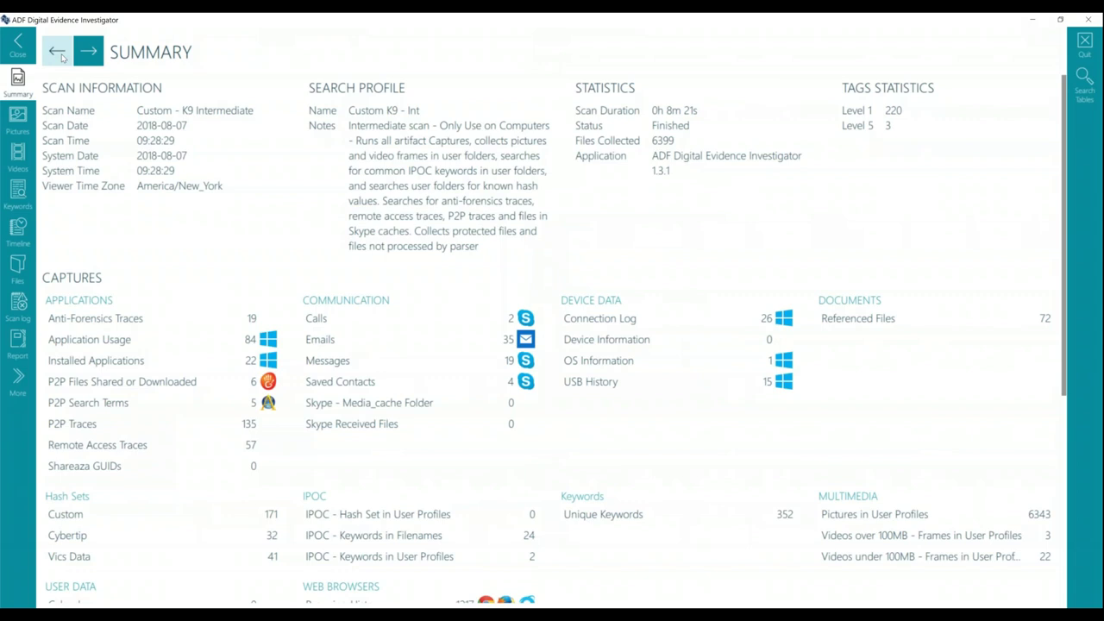
- Open the report creation page and review its format and the record categories and tag levels available for the content selection
{"action": "left_click", "coordinate": [18, 342]}
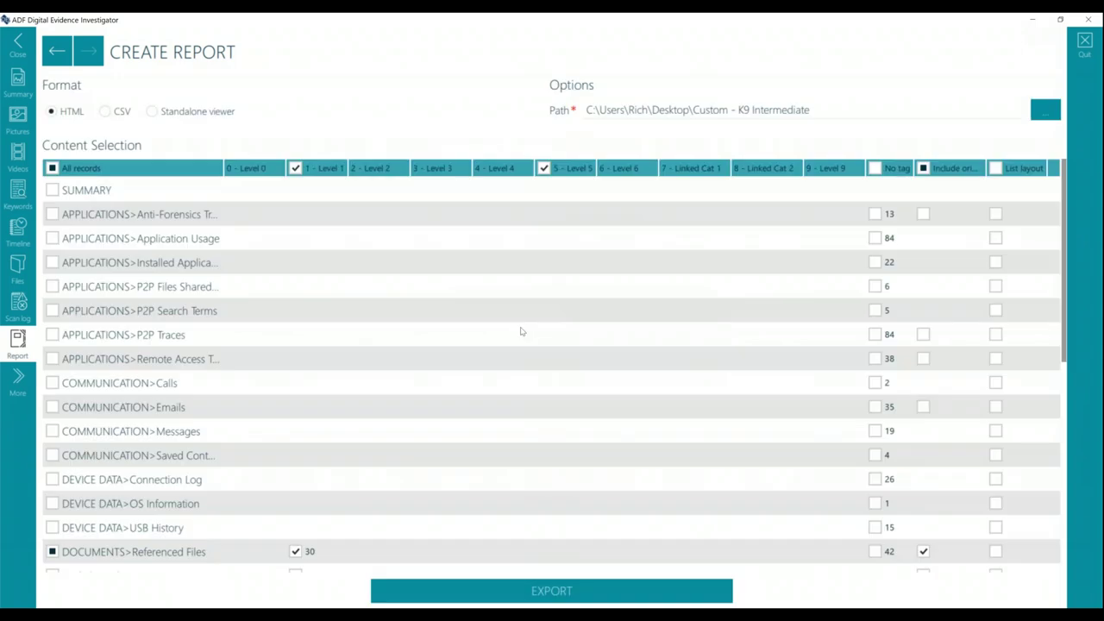
{"action": "scroll", "coordinate": [259, 211], "scroll_direction": "down", "scroll_amount": 1}
{"action": "scroll", "coordinate": [278, 225], "scroll_direction": "up", "scroll_amount": 1}
{"action": "scroll", "coordinate": [117, 214], "scroll_direction": "down", "scroll_amount": 1}
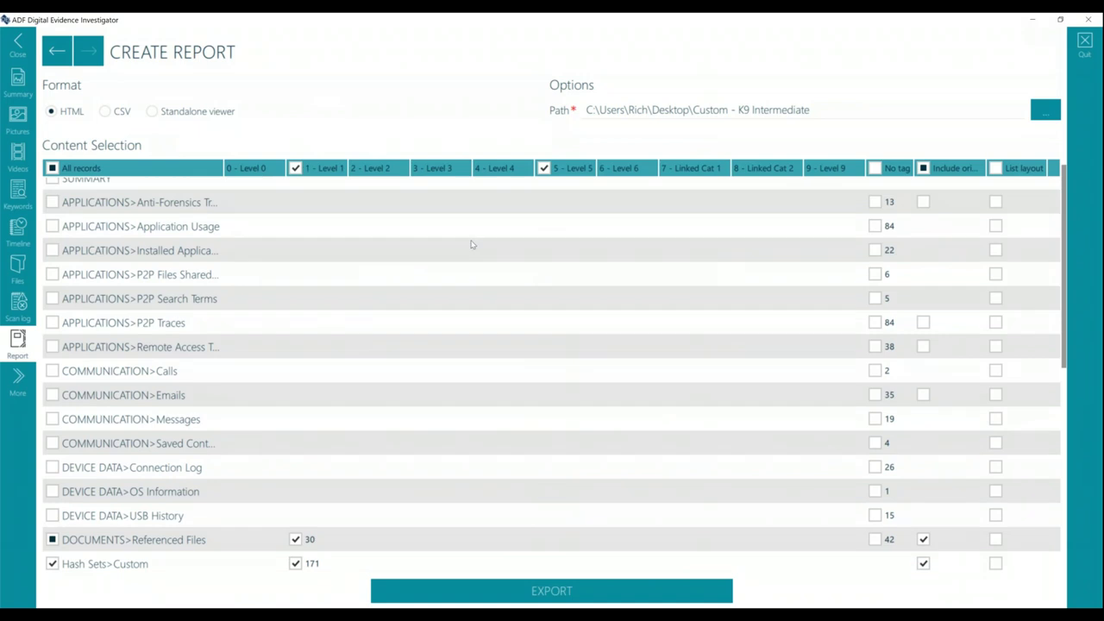
- Review the tagged record selections for the report, from Referenced Files and hash sets down to the timeline and files
{"action": "scroll", "coordinate": [471, 244], "scroll_direction": "down", "scroll_amount": 5}
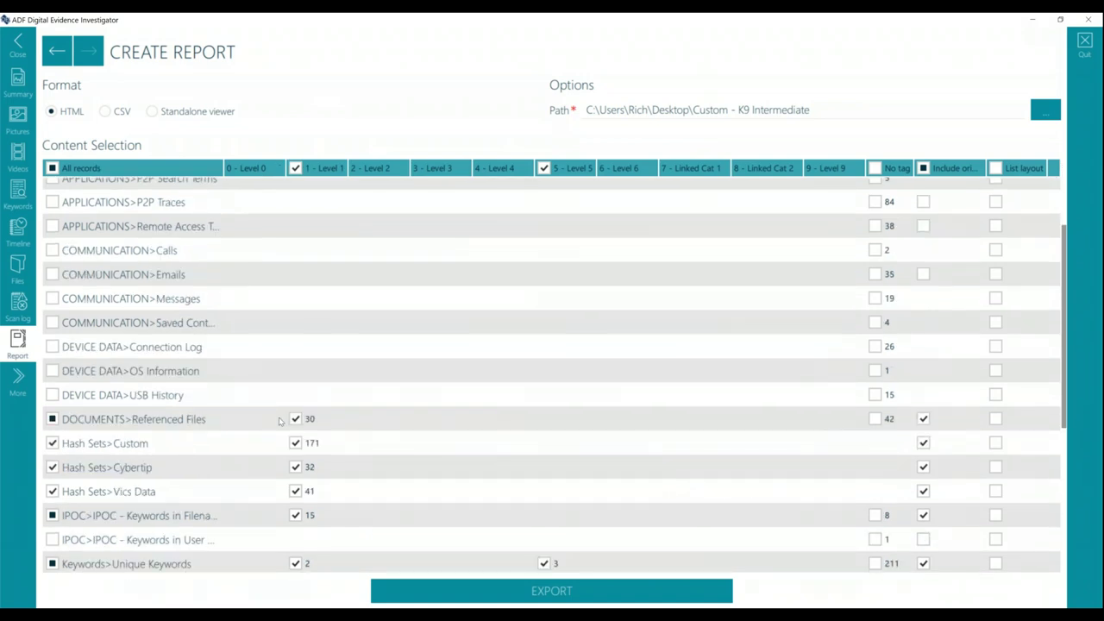
{"action": "scroll", "coordinate": [278, 421], "scroll_direction": "down", "scroll_amount": 1}
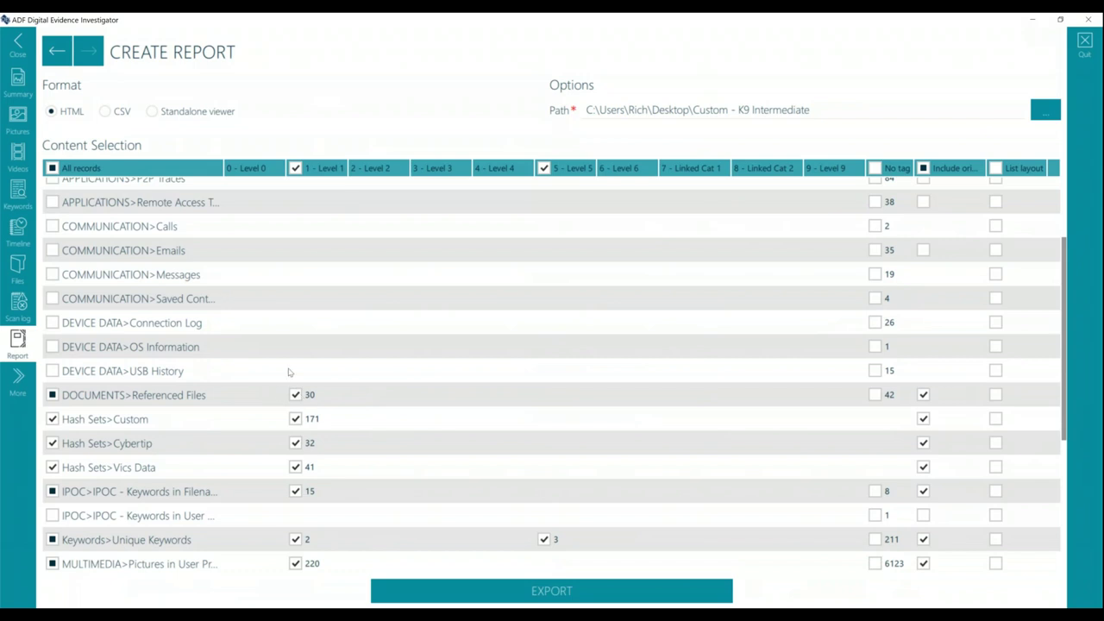
{"action": "scroll", "coordinate": [279, 394], "scroll_direction": "down", "scroll_amount": 7}
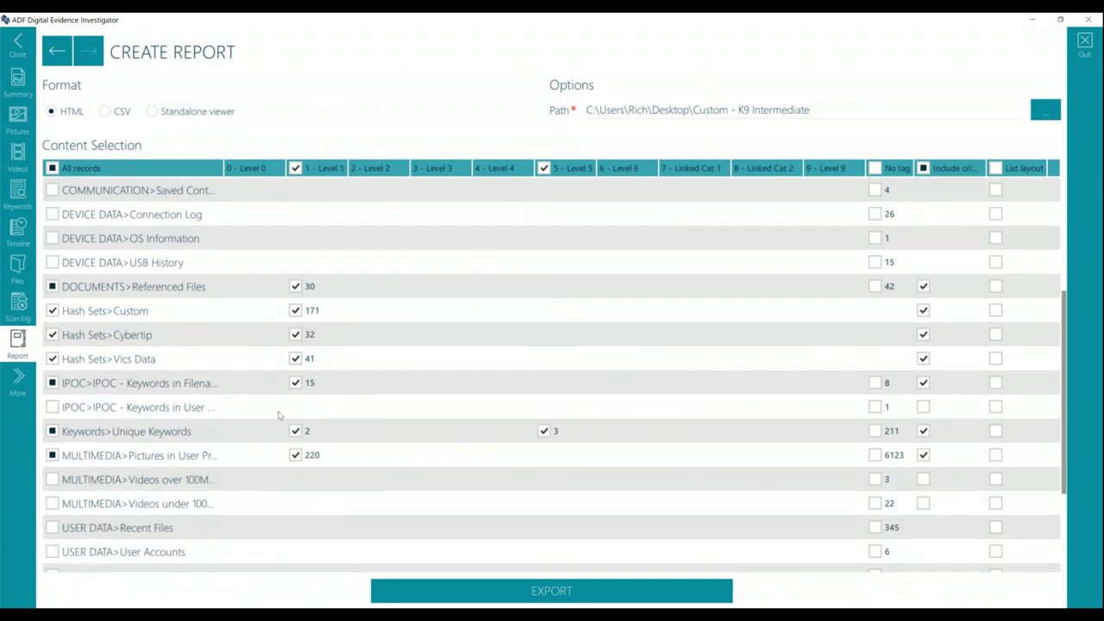
{"action": "scroll", "coordinate": [277, 427], "scroll_direction": "down", "scroll_amount": 2}
{"action": "scroll", "coordinate": [271, 431], "scroll_direction": "down", "scroll_amount": 2}
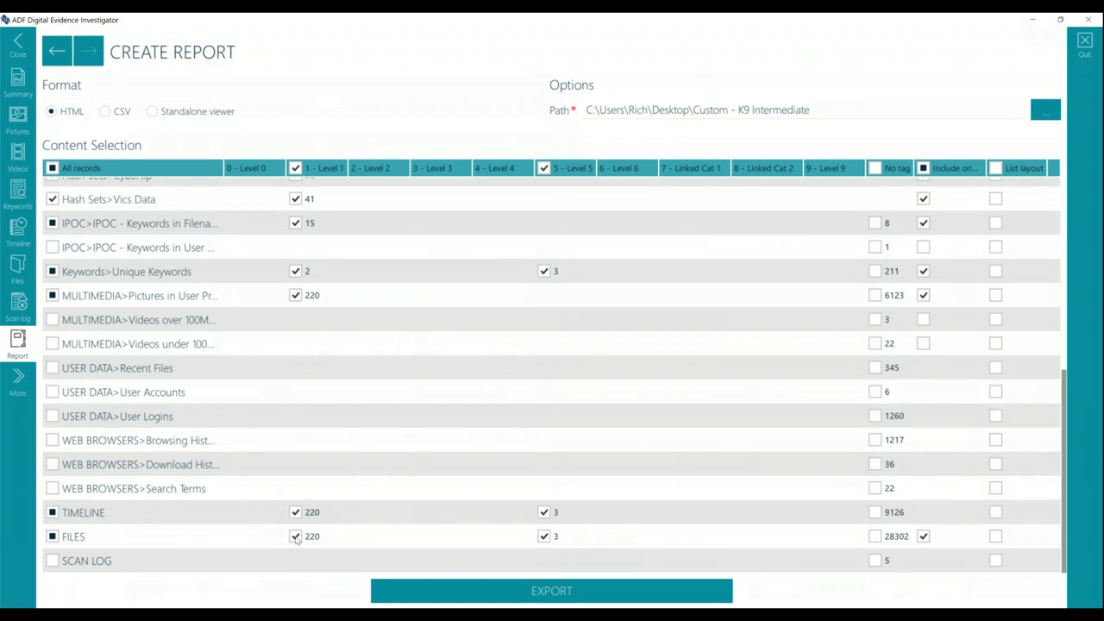
- Add the OS Information, Summary and web browser Search Terms records to the report content
{"action": "scroll", "coordinate": [295, 539], "scroll_direction": "up", "scroll_amount": 6}
{"action": "scroll", "coordinate": [296, 540], "scroll_direction": "up", "scroll_amount": 6}
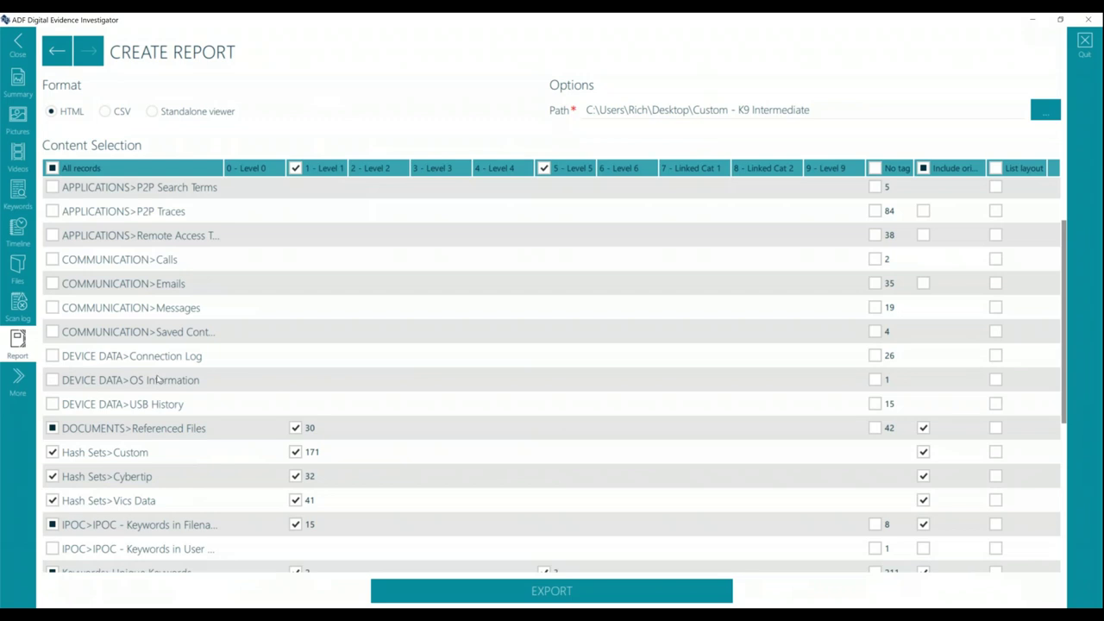
{"action": "left_click", "coordinate": [52, 380]}
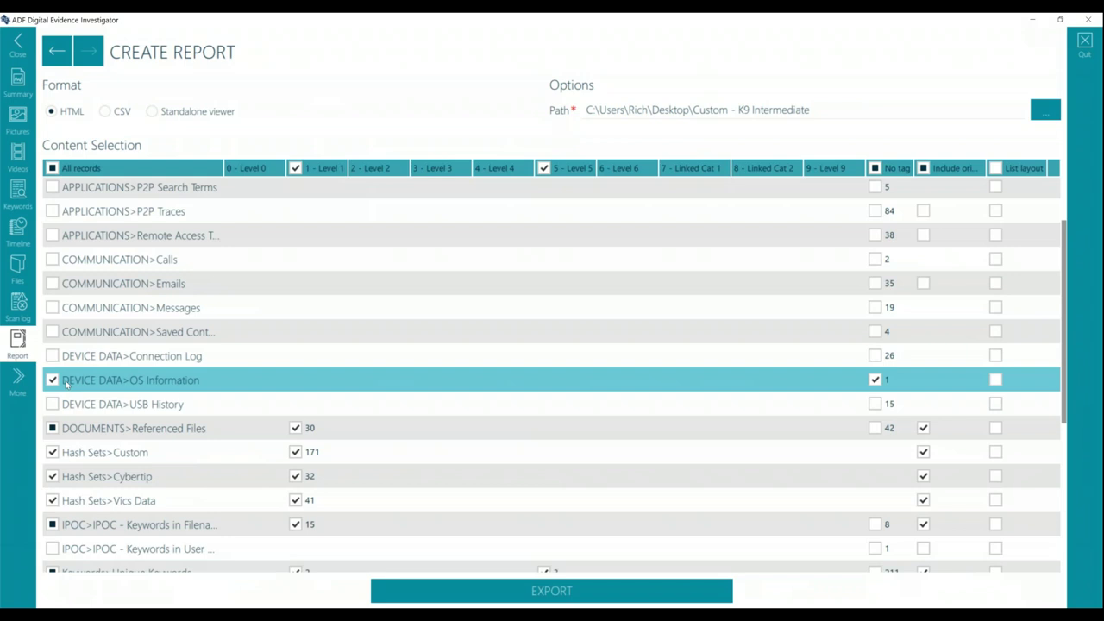
{"action": "scroll", "coordinate": [112, 381], "scroll_direction": "up", "scroll_amount": 3}
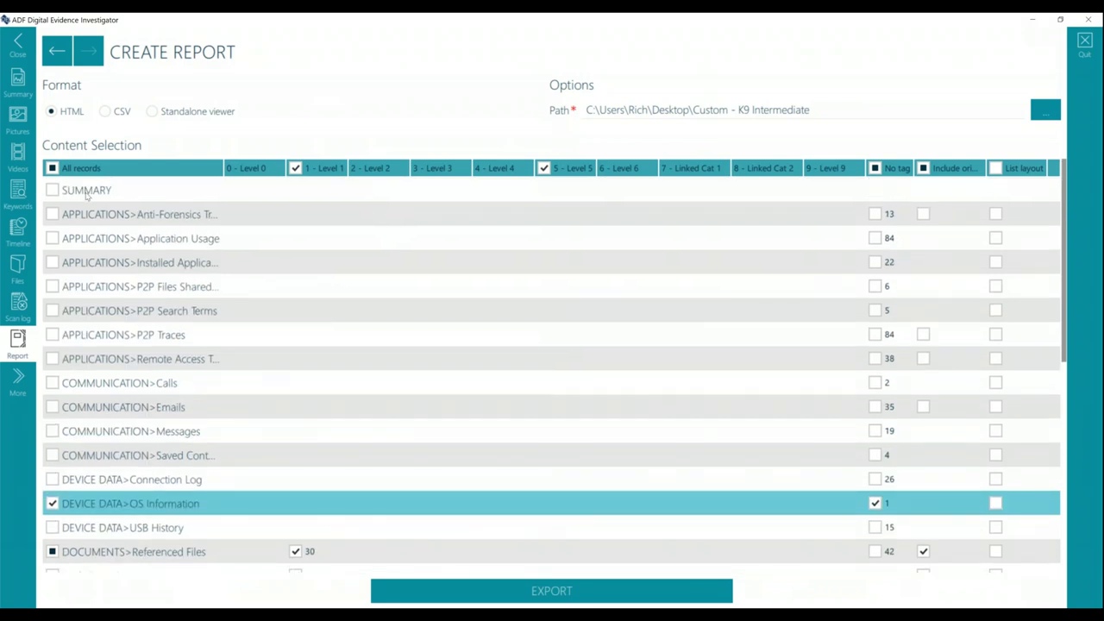
{"action": "left_click", "coordinate": [87, 191]}
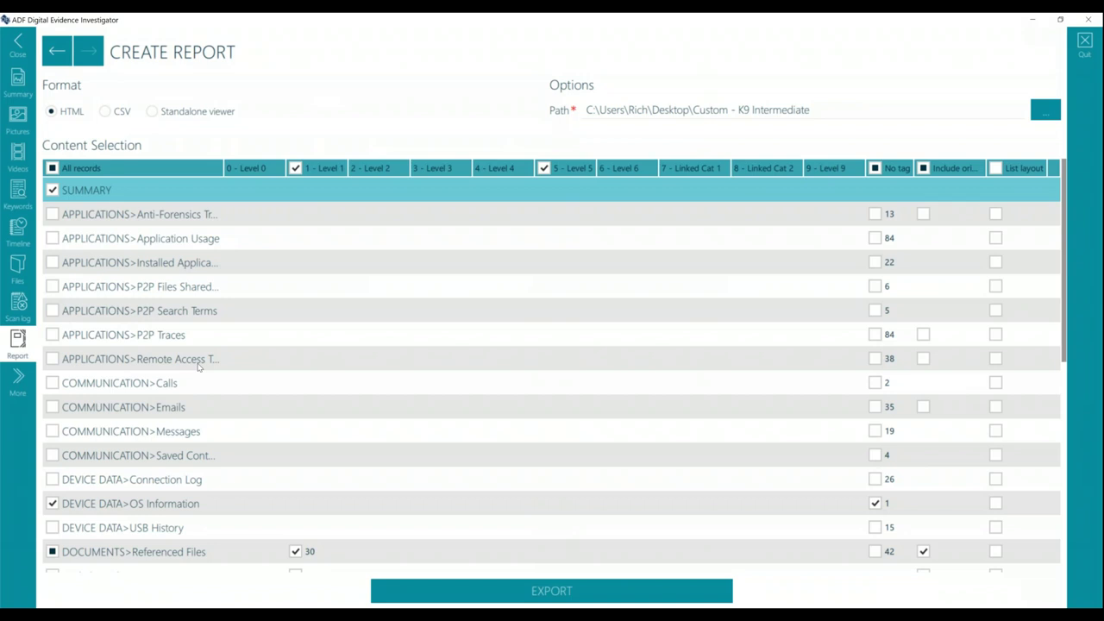
{"action": "scroll", "coordinate": [199, 366], "scroll_direction": "down", "scroll_amount": 5}
{"action": "scroll", "coordinate": [195, 373], "scroll_direction": "down", "scroll_amount": 2}
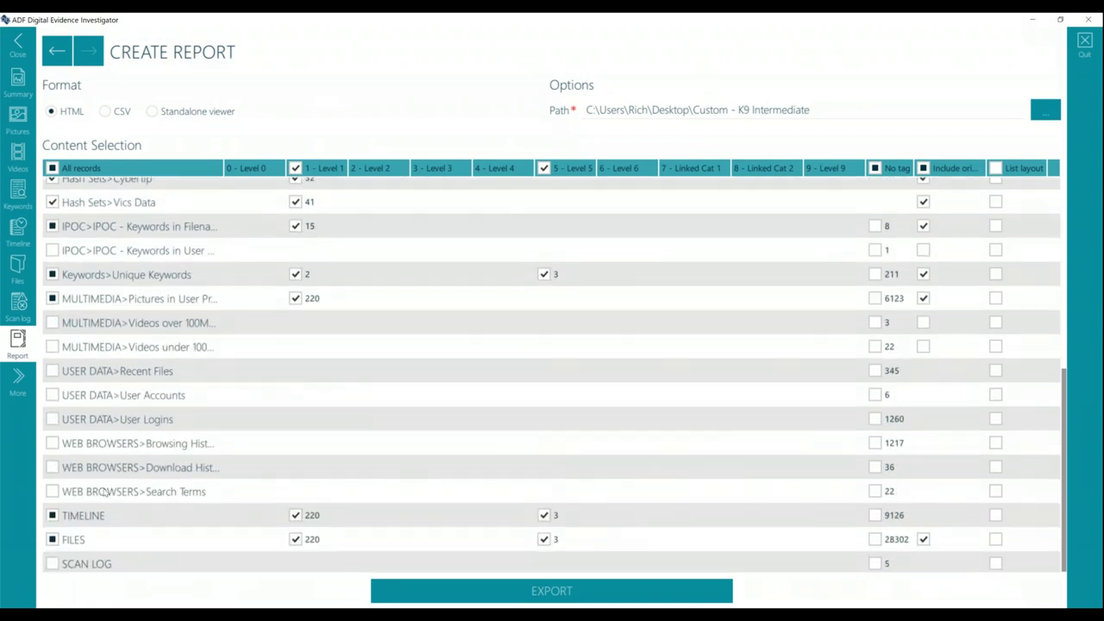
{"action": "left_click", "coordinate": [50, 491]}
{"action": "left_click", "coordinate": [50, 491]}
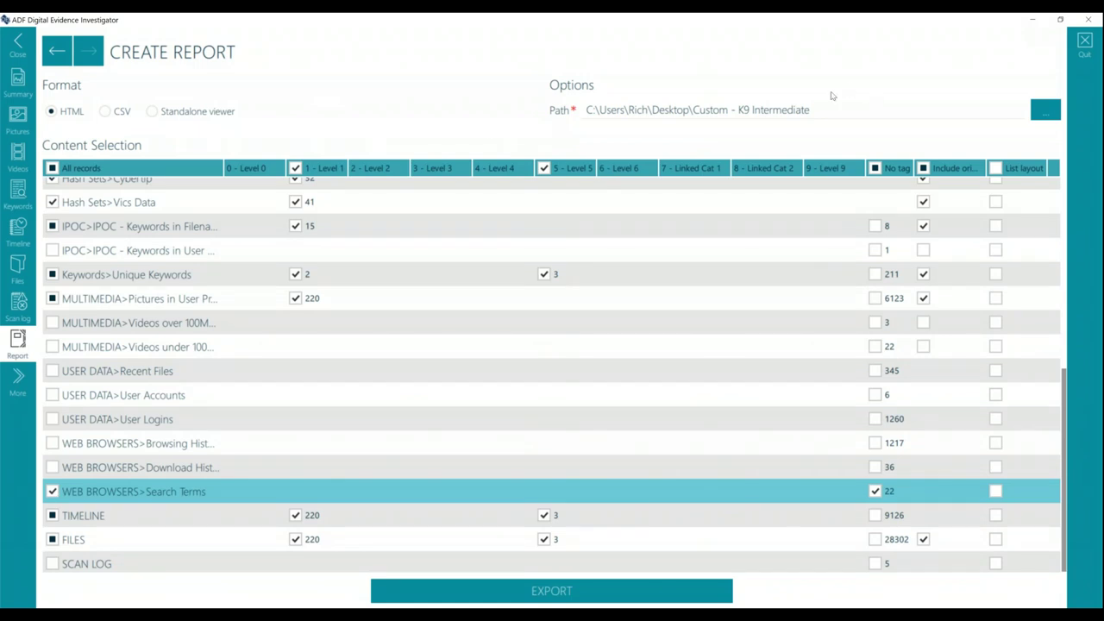
- Leave the report and scan results and open the search profile management under Setup Scans
{"action": "left_click", "coordinate": [17, 44]}
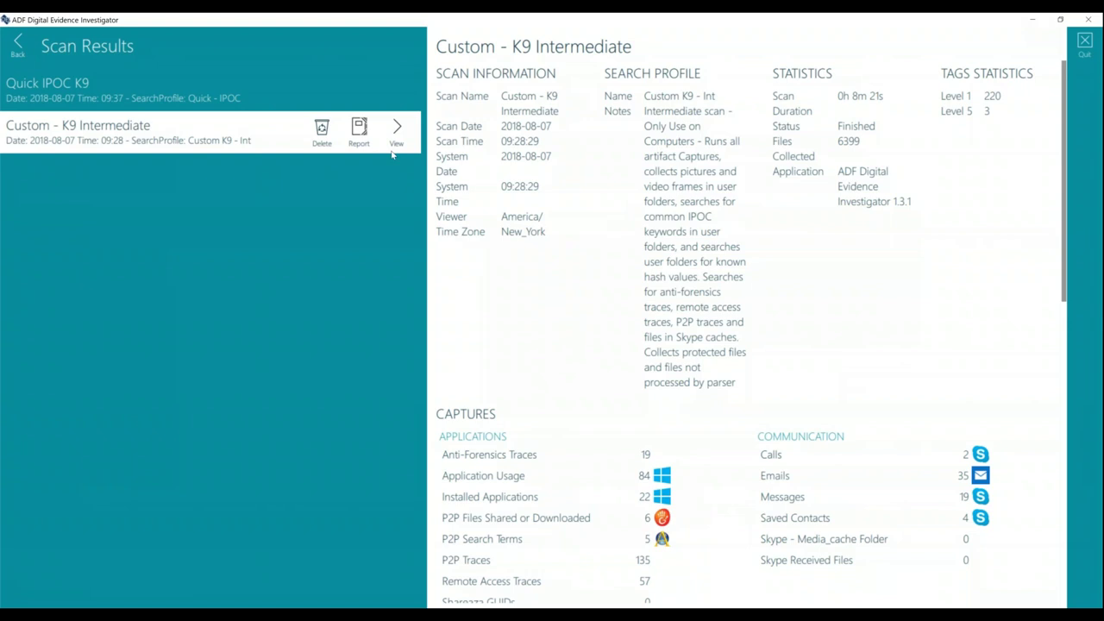
{"action": "left_click", "coordinate": [17, 45]}
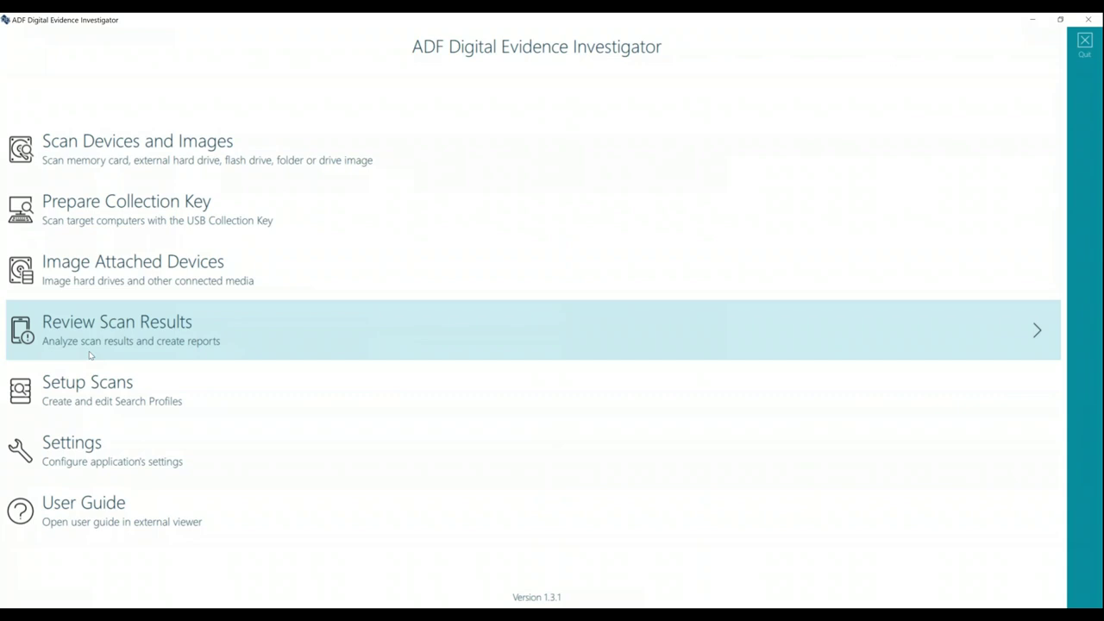
{"action": "left_click", "coordinate": [97, 398]}
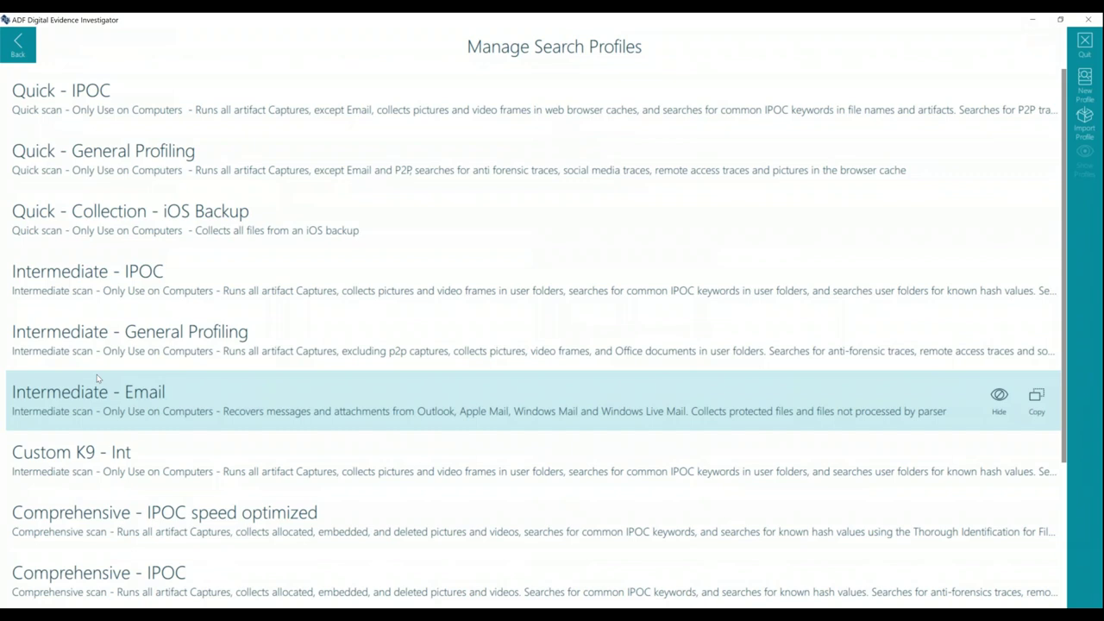
- Look through the available search profiles and start a copy of the Intermediate - IPOC profile
{"action": "scroll", "coordinate": [93, 375], "scroll_direction": "down", "scroll_amount": 2}
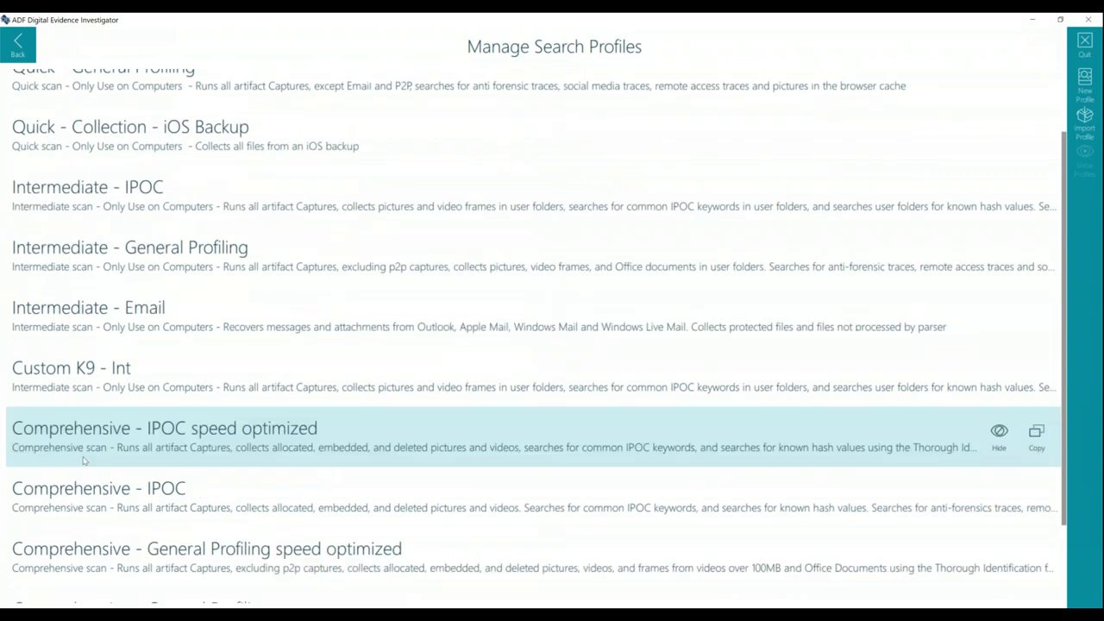
{"action": "scroll", "coordinate": [84, 455], "scroll_direction": "down", "scroll_amount": 1}
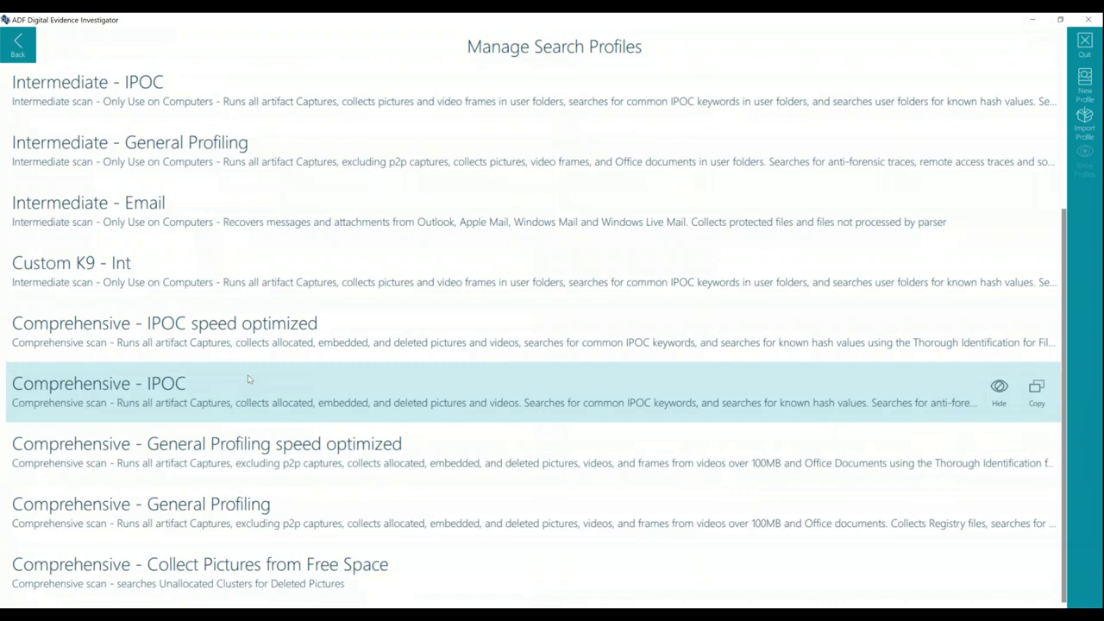
{"action": "scroll", "coordinate": [247, 375], "scroll_direction": "up", "scroll_amount": 2}
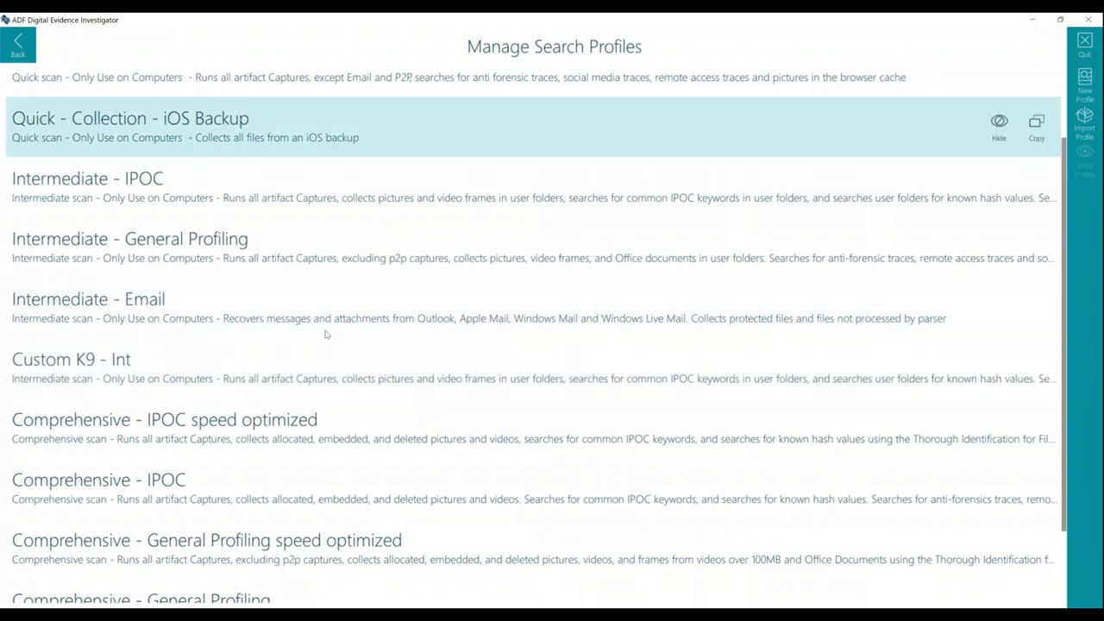
{"action": "scroll", "coordinate": [324, 336], "scroll_direction": "up", "scroll_amount": 2}
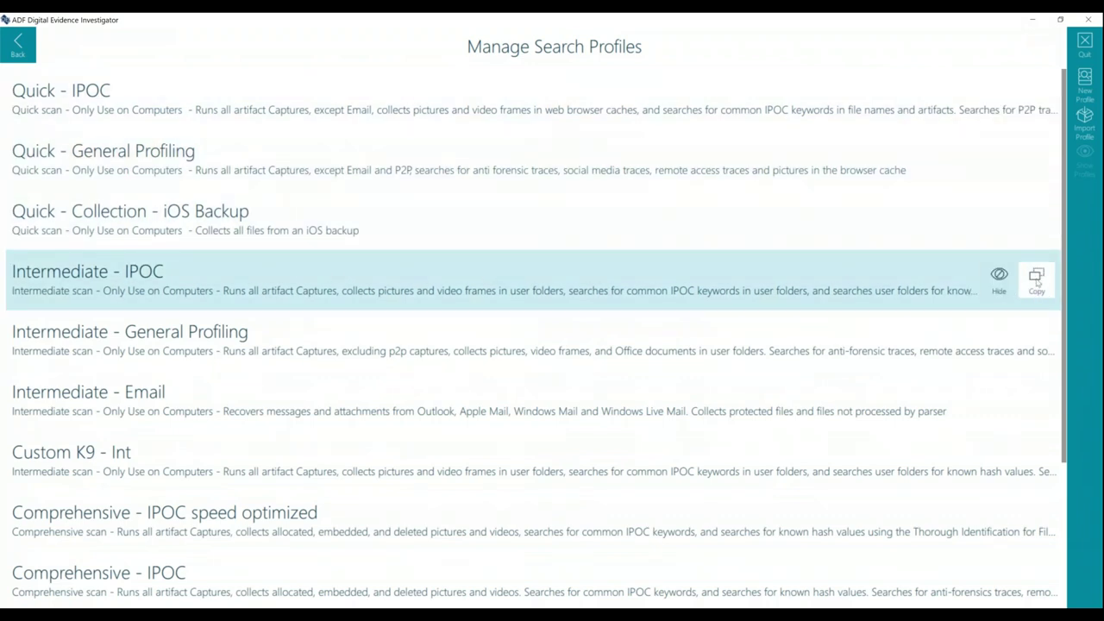
{"action": "left_click", "coordinate": [1037, 278]}
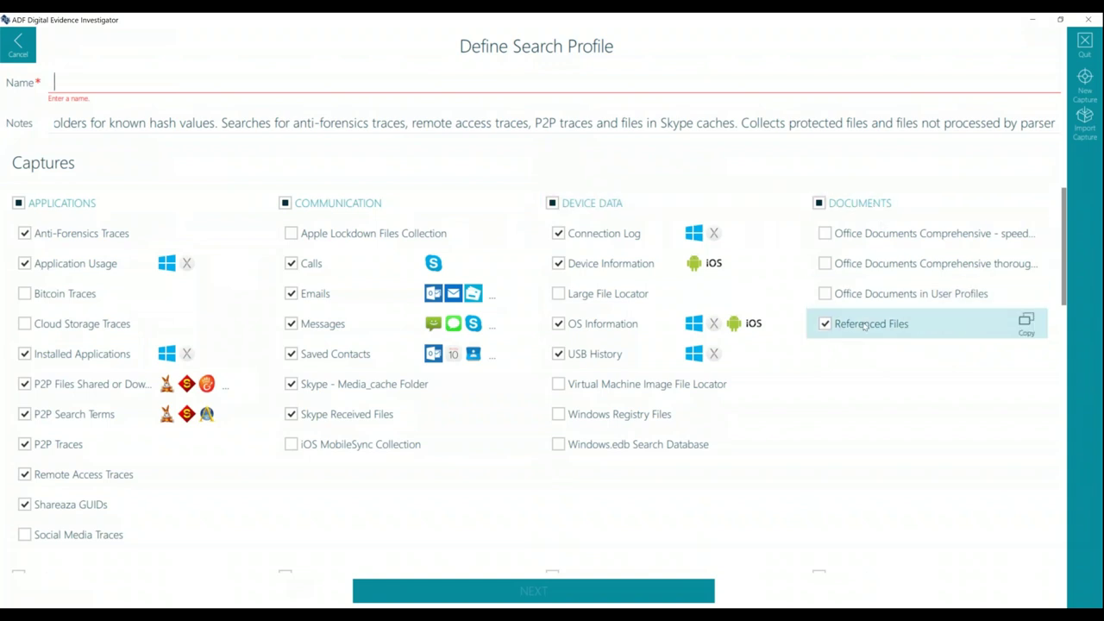
- Review the copied profile's captures, including hash sets, intel keywords, multimedia, user data and web browsers
{"action": "scroll", "coordinate": [862, 332], "scroll_direction": "down", "scroll_amount": 5}
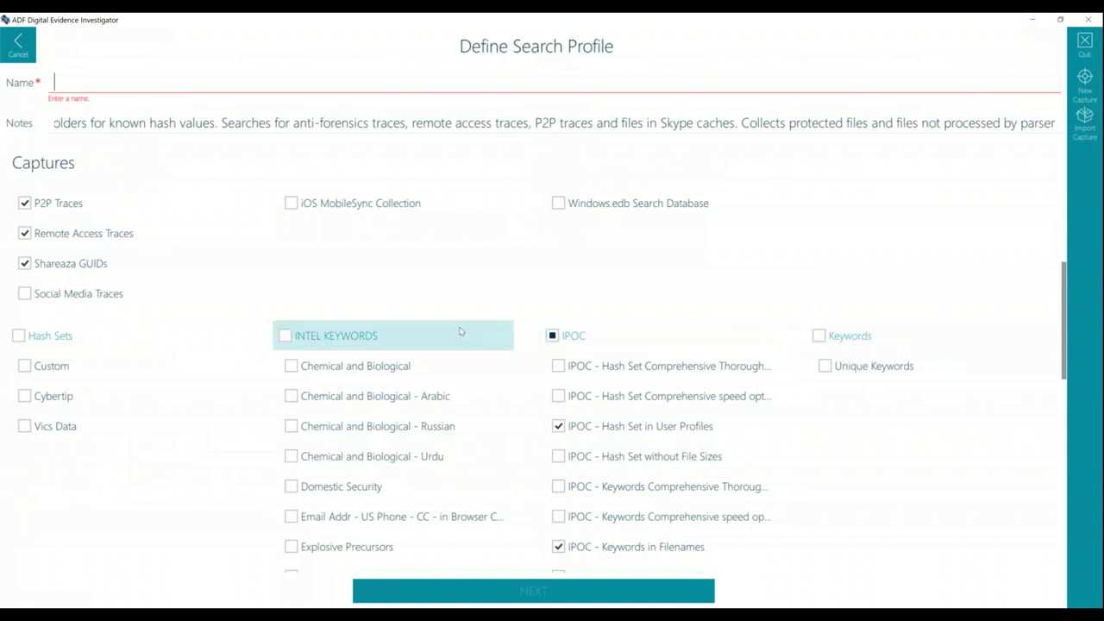
{"action": "scroll", "coordinate": [460, 331], "scroll_direction": "down", "scroll_amount": 3}
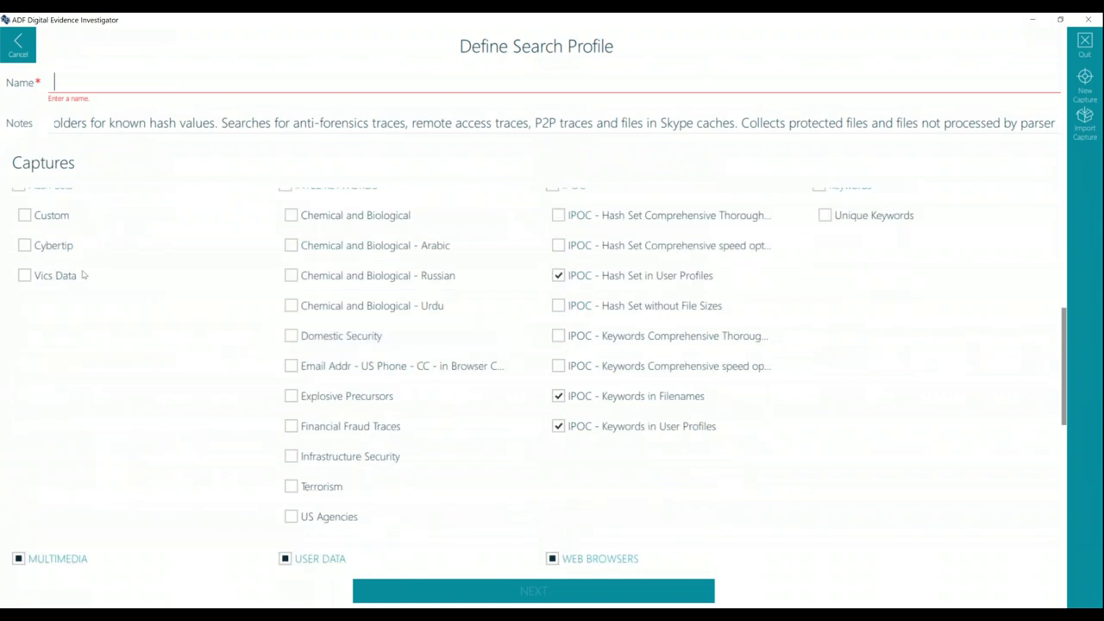
{"action": "scroll", "coordinate": [29, 299], "scroll_direction": "down", "scroll_amount": 5}
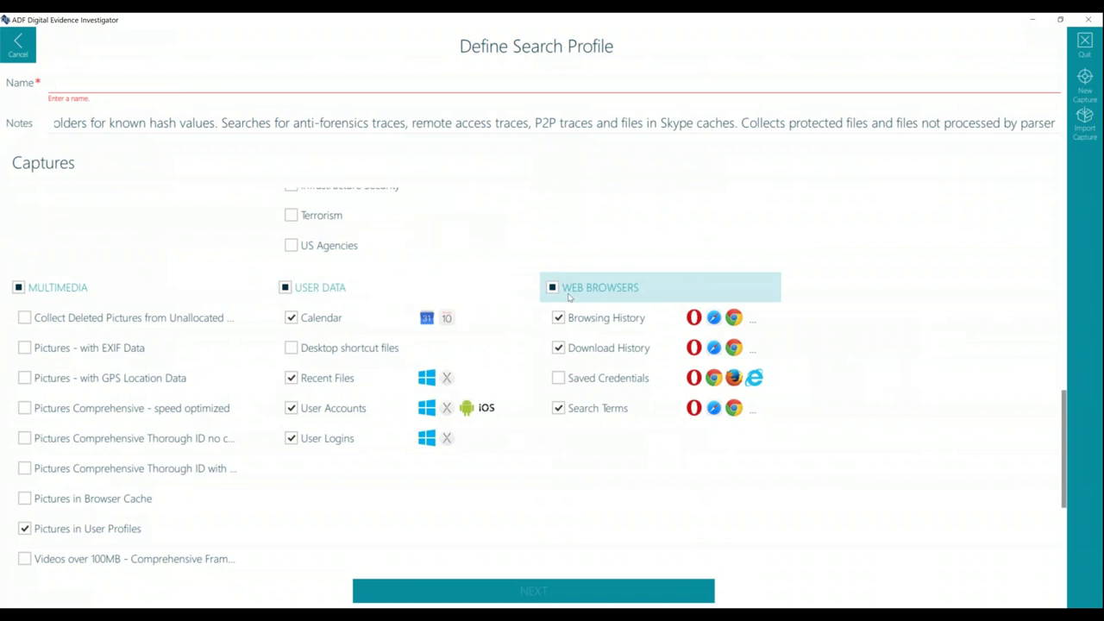
{"action": "scroll", "coordinate": [568, 298], "scroll_direction": "down", "scroll_amount": 1}
{"action": "scroll", "coordinate": [568, 298], "scroll_direction": "up", "scroll_amount": 2}
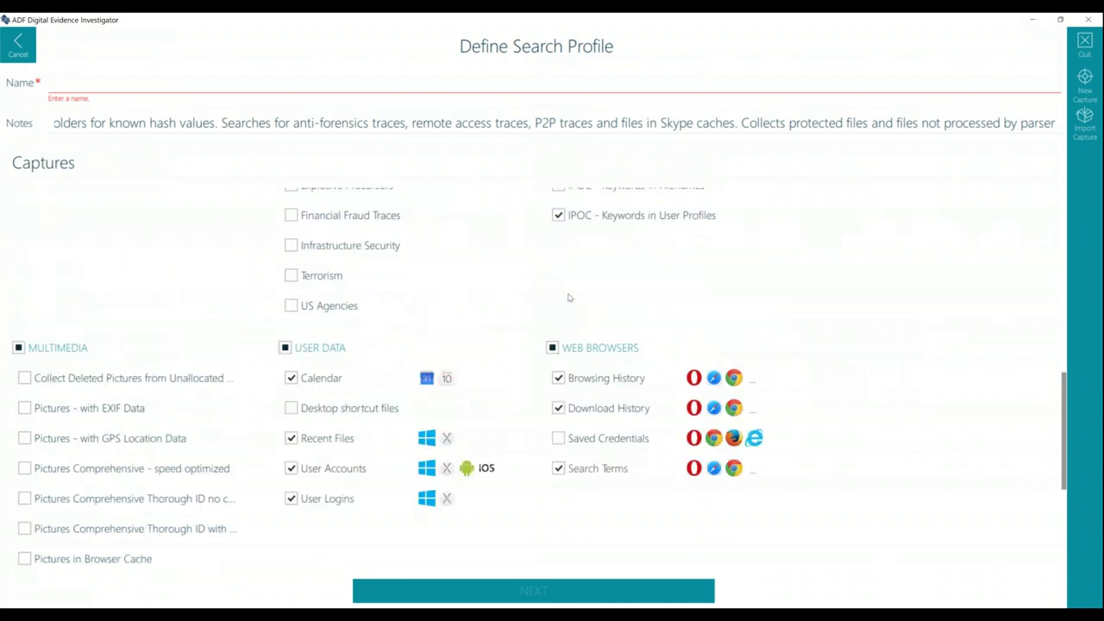
{"action": "scroll", "coordinate": [569, 297], "scroll_direction": "up", "scroll_amount": 2}
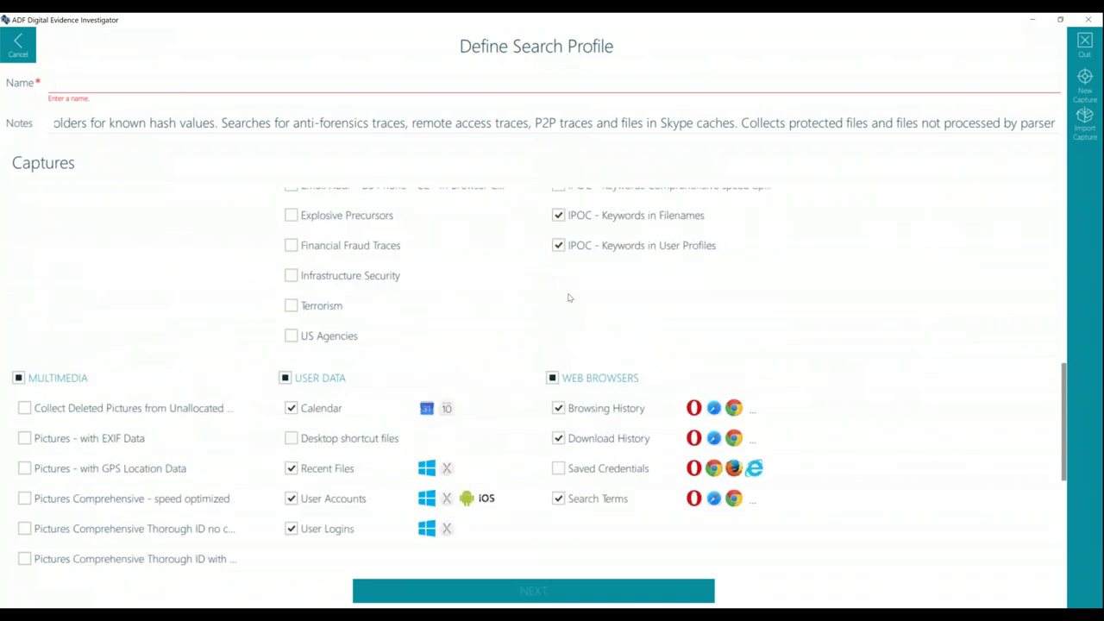
- Exclude the IPOC - Hash Set in User Profiles capture from the copied search profile
{"action": "scroll", "coordinate": [568, 298], "scroll_direction": "up", "scroll_amount": 3}
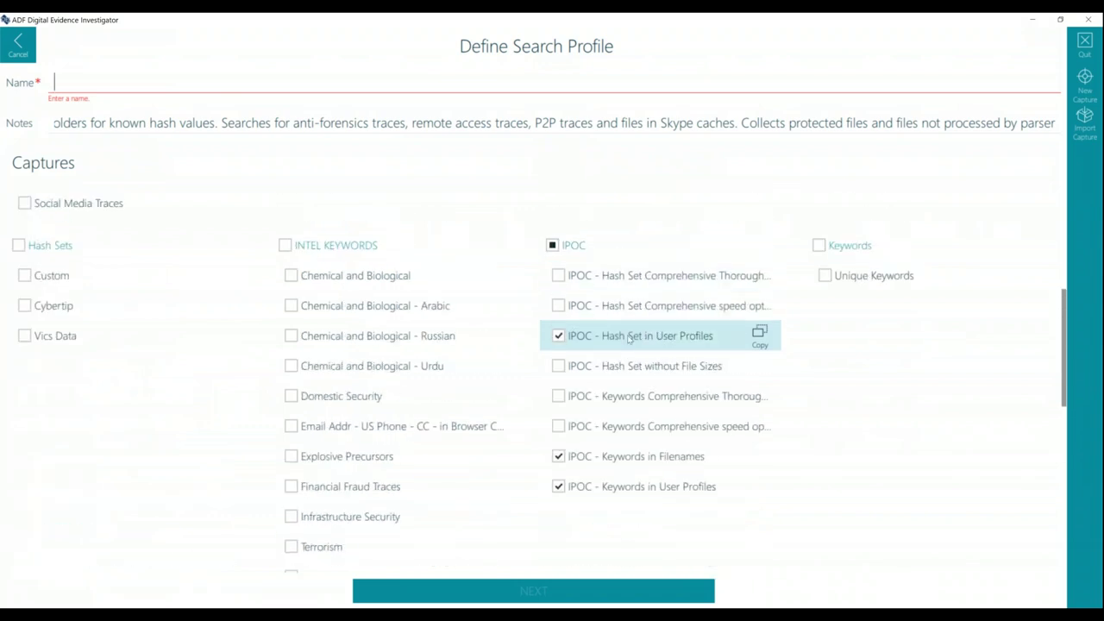
{"action": "left_click", "coordinate": [559, 337]}
{"action": "left_click", "coordinate": [583, 337]}
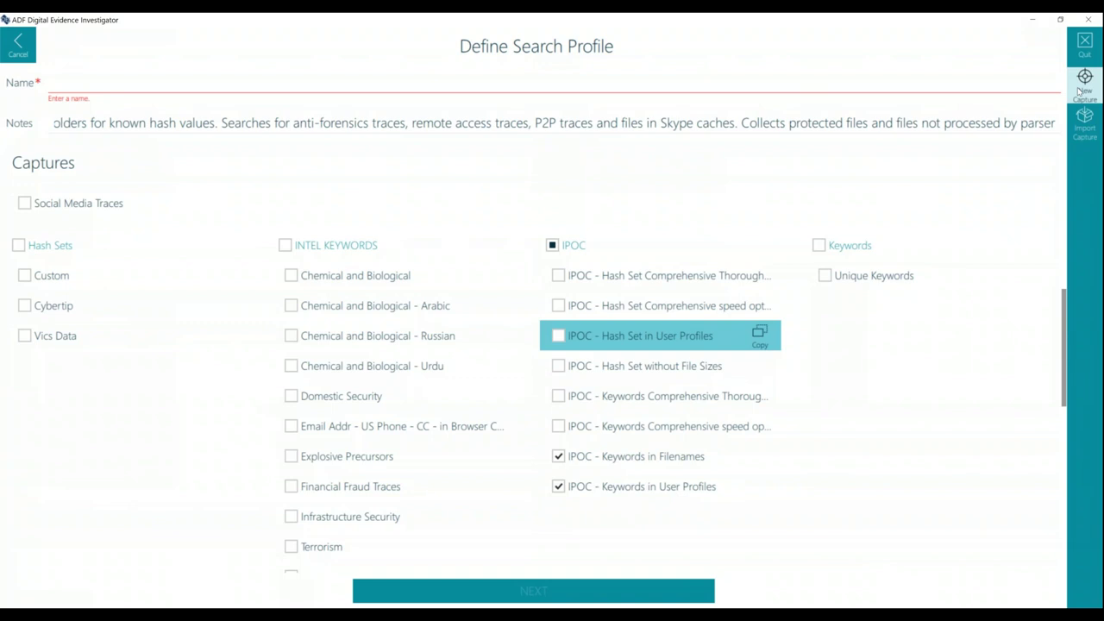
- Start a new capture that collects files based on their properties
{"action": "left_click", "coordinate": [1079, 86]}
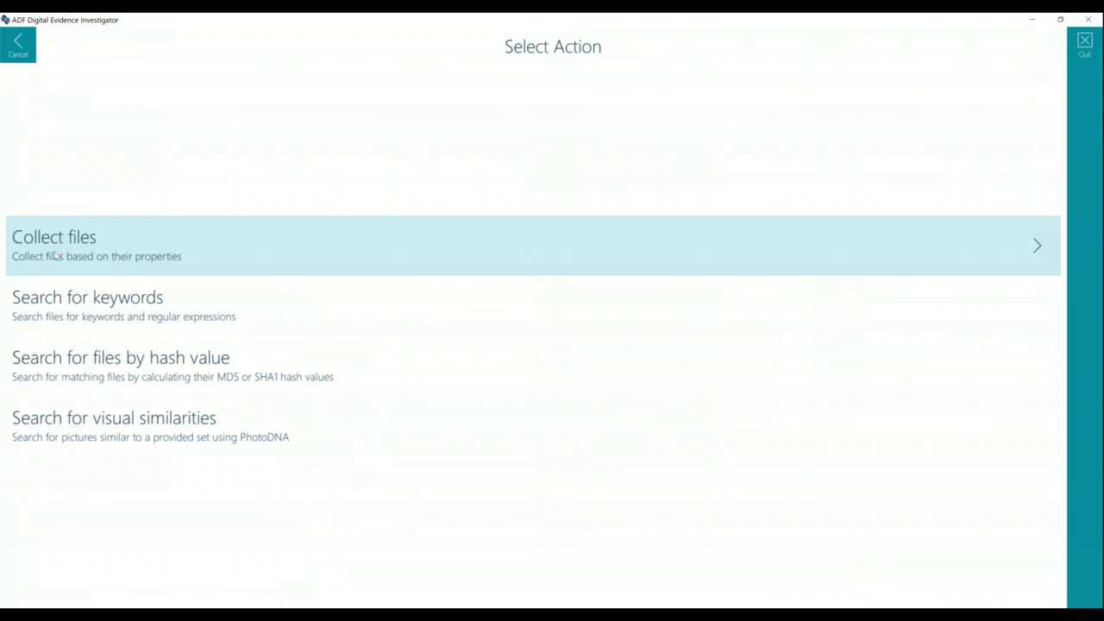
{"action": "left_click", "coordinate": [56, 255]}
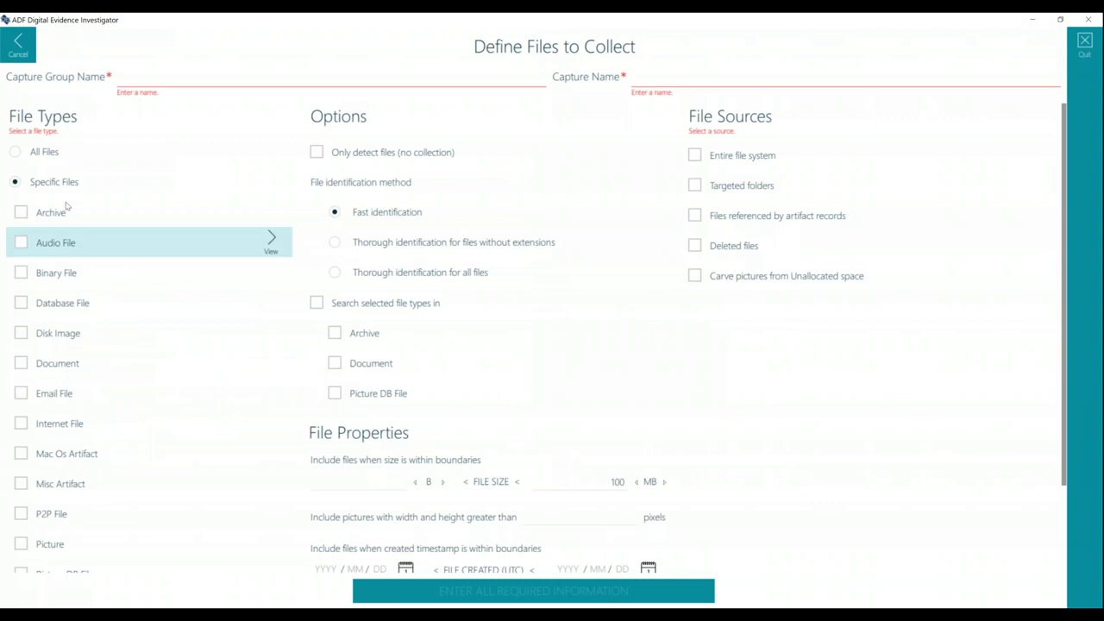
- Examine the audio file formats, try selecting only MPEG Audio Stream (mp3), and return with that selection cleared
{"action": "left_click", "coordinate": [18, 245]}
{"action": "left_click", "coordinate": [19, 243]}
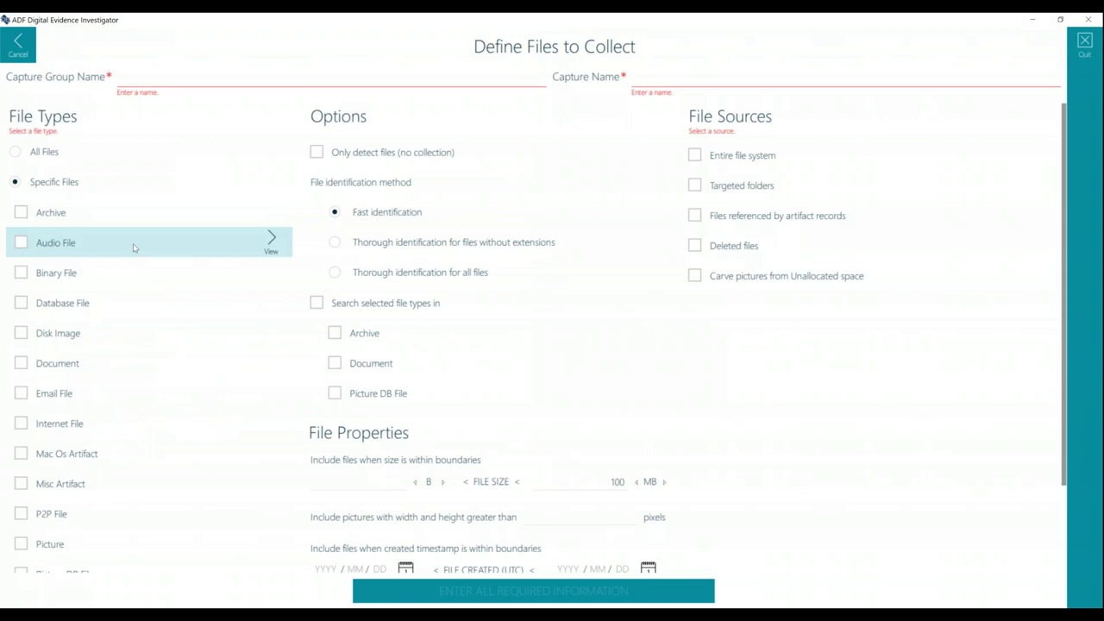
{"action": "left_click", "coordinate": [279, 247]}
{"action": "left_click", "coordinate": [127, 124]}
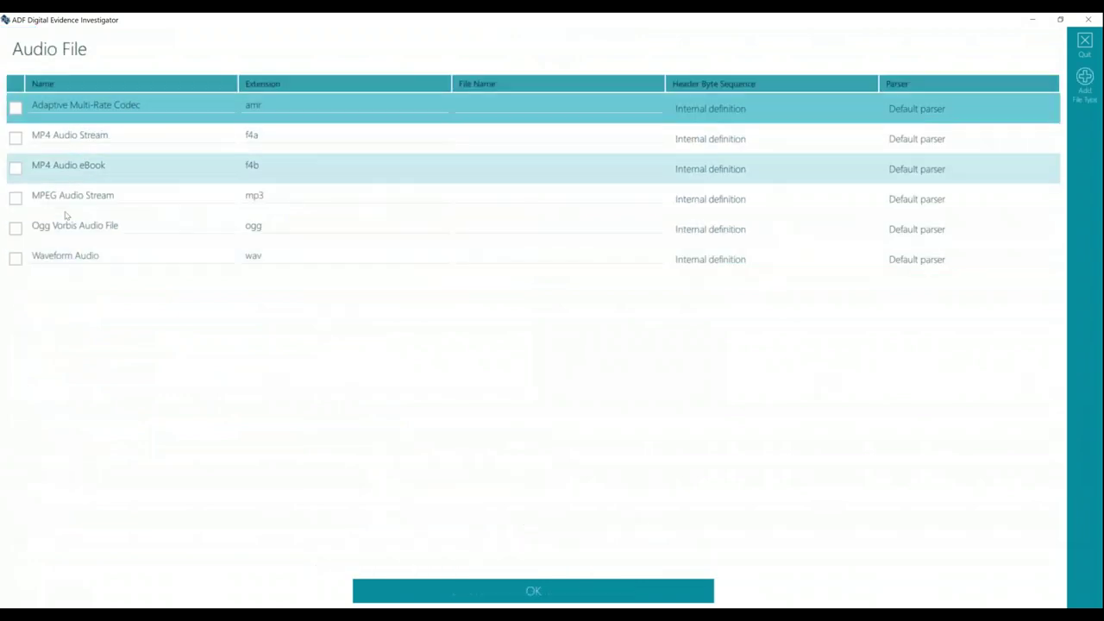
{"action": "left_click", "coordinate": [18, 198]}
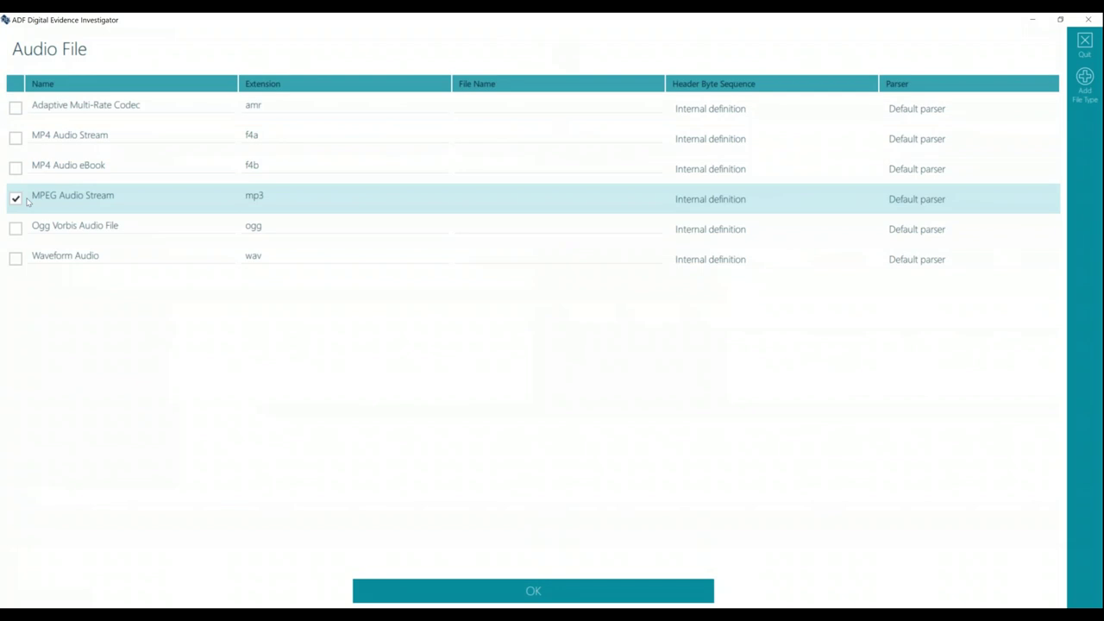
{"action": "key", "text": "space"}
{"action": "left_click", "coordinate": [508, 595]}
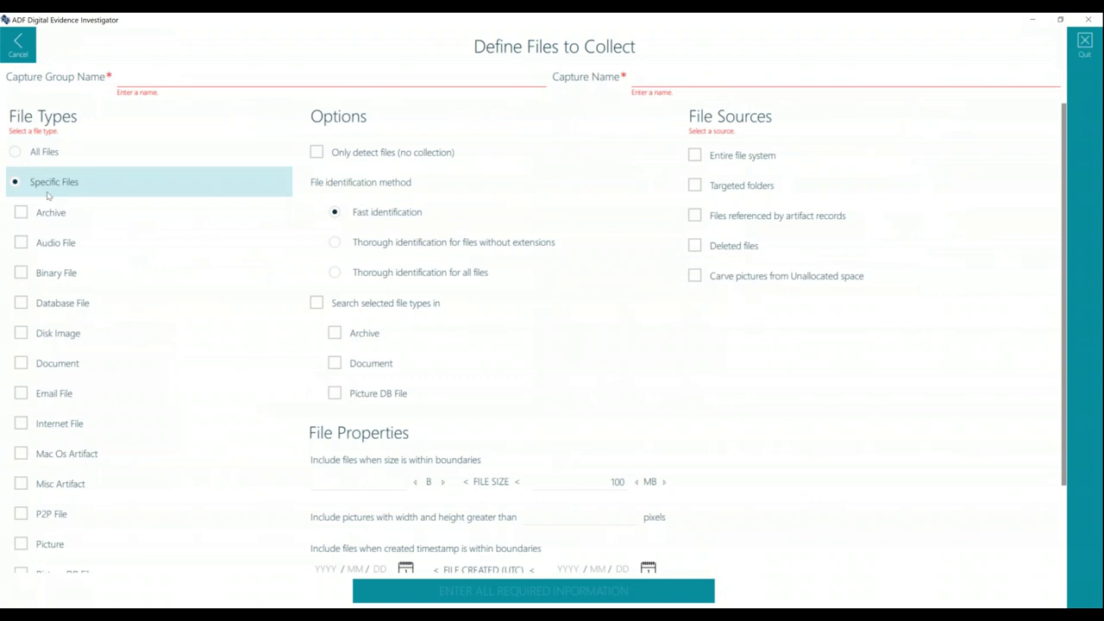
- Set the capture to collect audio files with thorough identification for all files, also searching inside archives and documents
{"action": "left_click", "coordinate": [49, 246]}
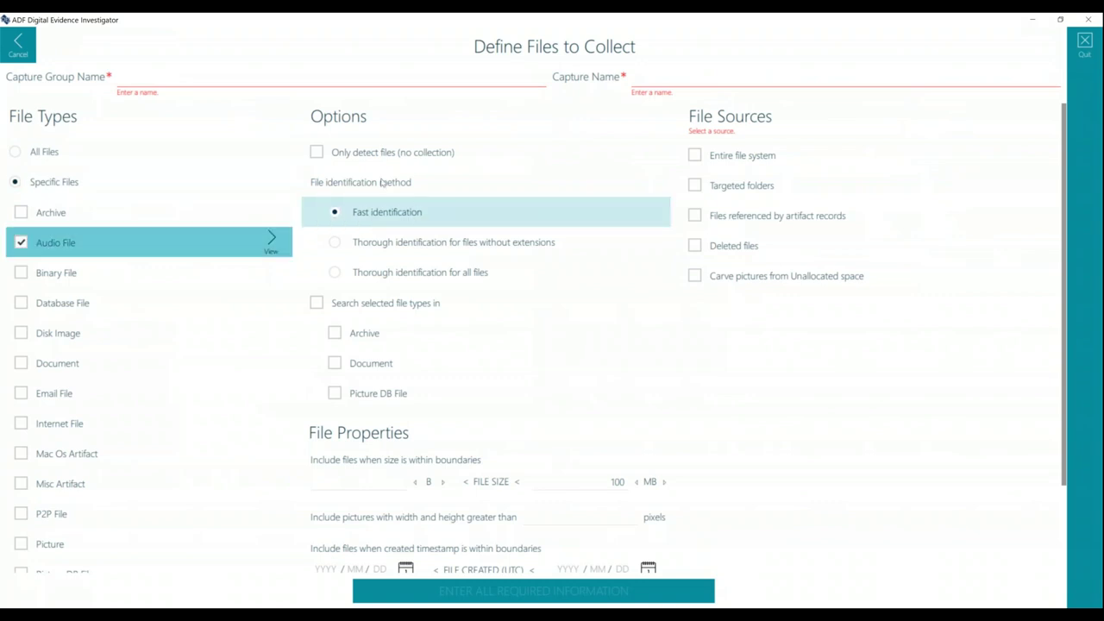
{"action": "left_click", "coordinate": [376, 245]}
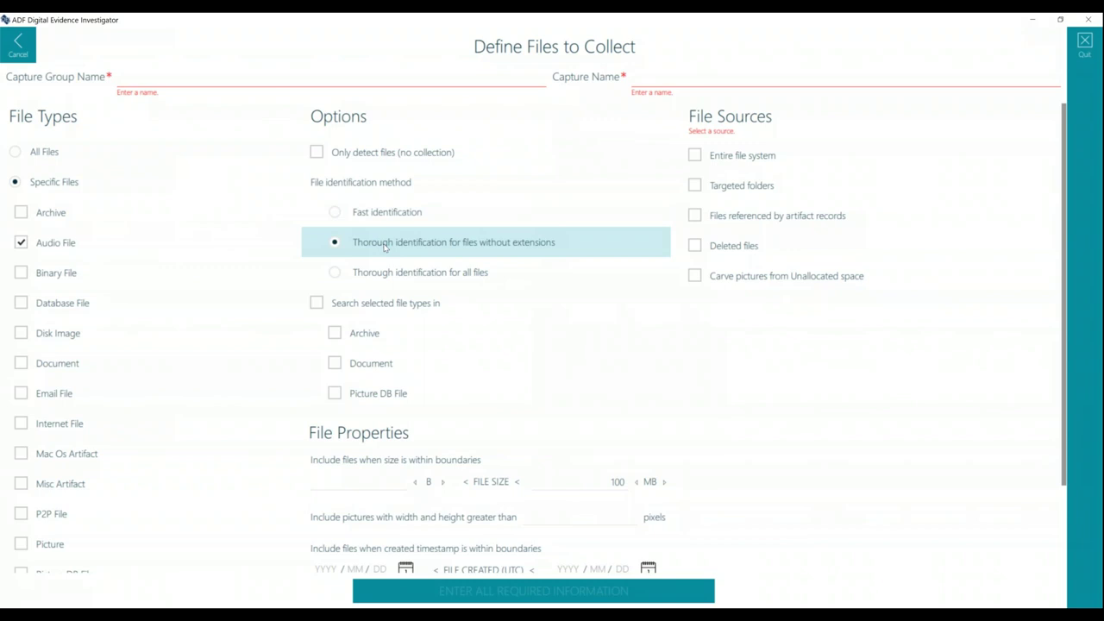
{"action": "left_click", "coordinate": [387, 269]}
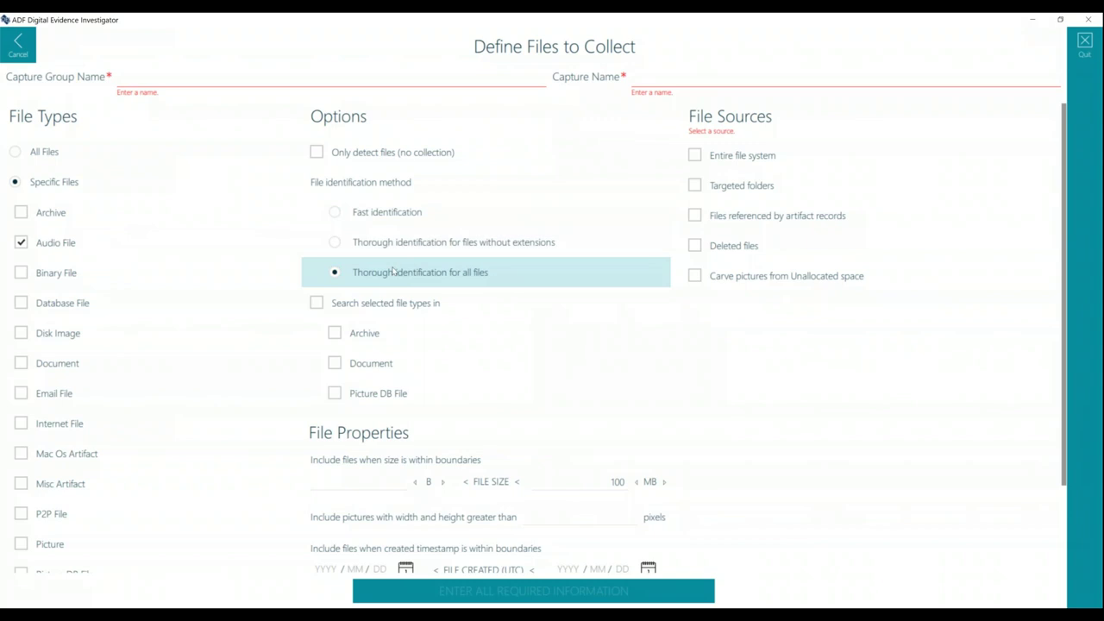
{"action": "left_click", "coordinate": [357, 307]}
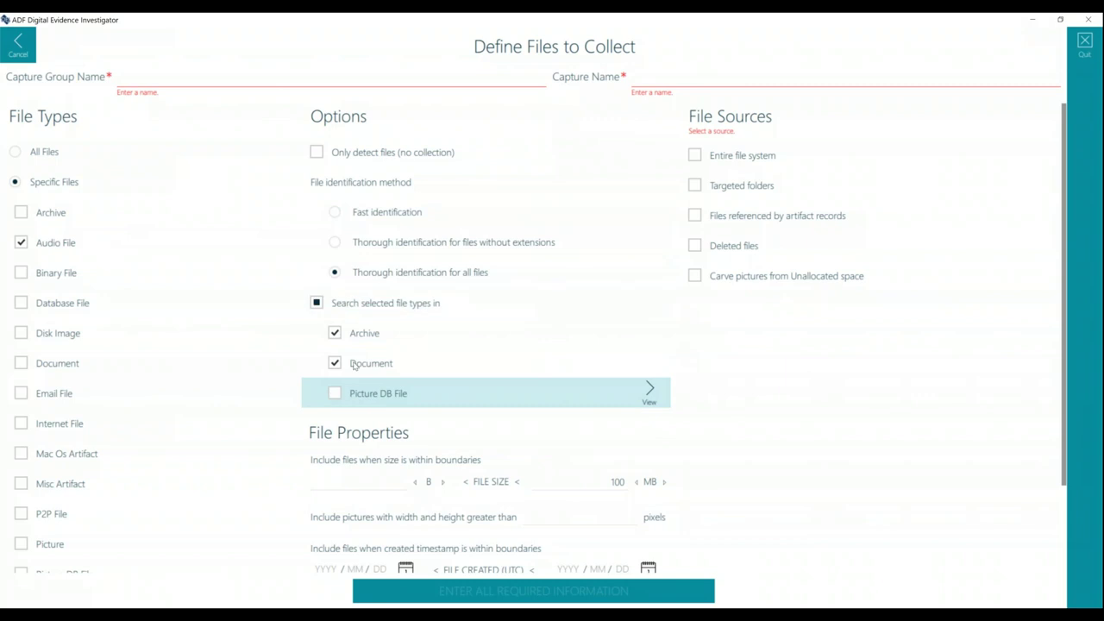
- Try the entire file system and targeted folders as file sources, review the targeted folder list, and discard the audio file capture
{"action": "left_click", "coordinate": [336, 395]}
{"action": "left_click", "coordinate": [706, 158]}
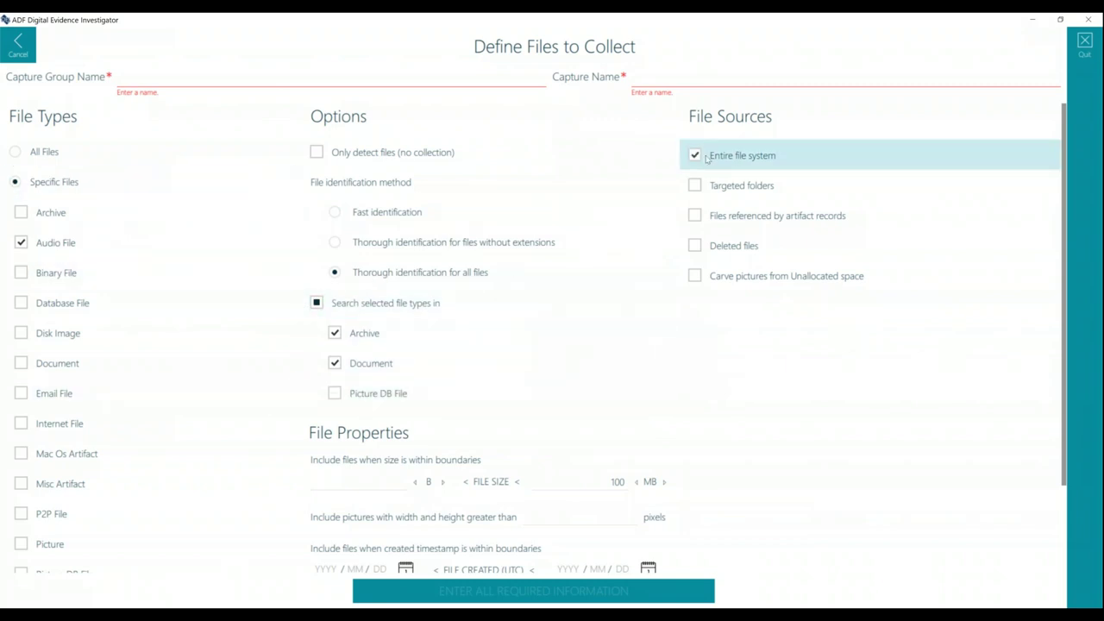
{"action": "left_click", "coordinate": [706, 158]}
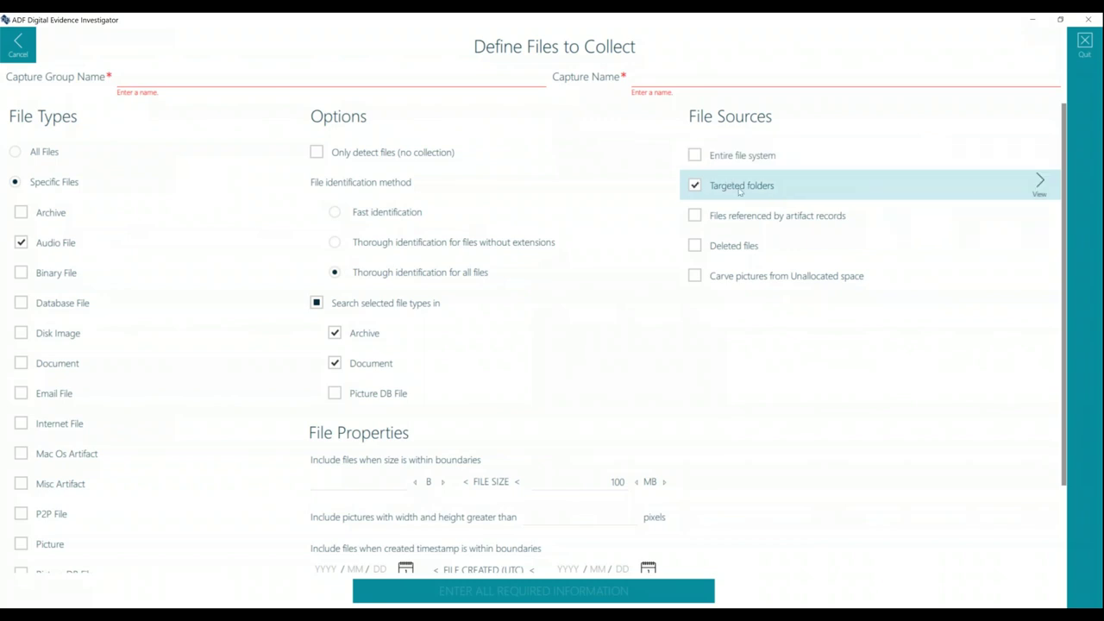
{"action": "left_click", "coordinate": [1037, 181]}
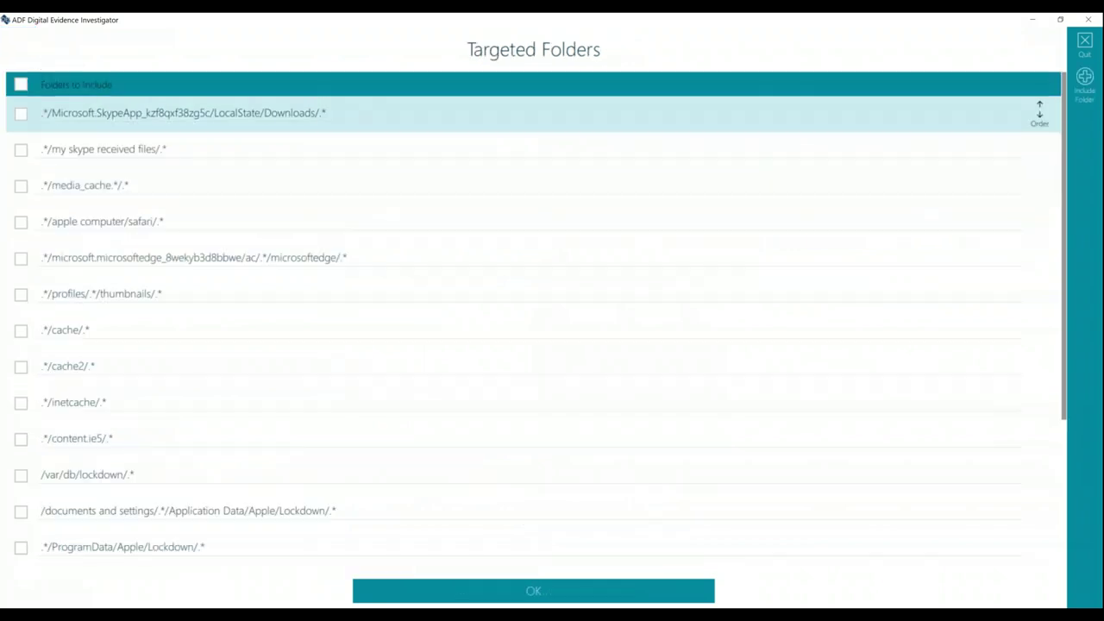
{"action": "left_click", "coordinate": [535, 591]}
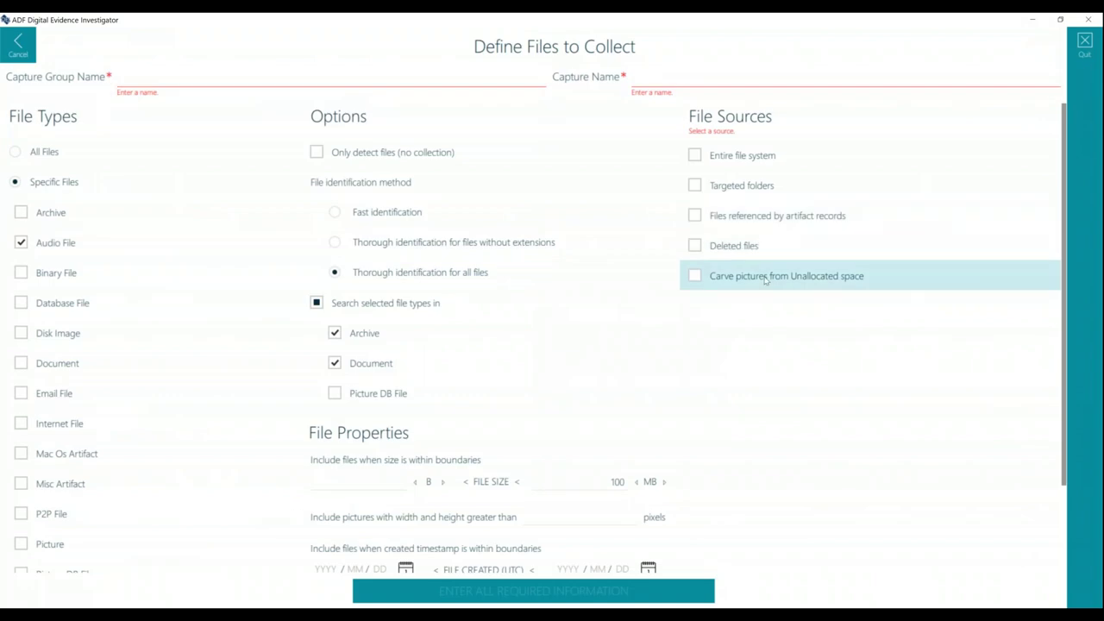
{"action": "left_click", "coordinate": [17, 56]}
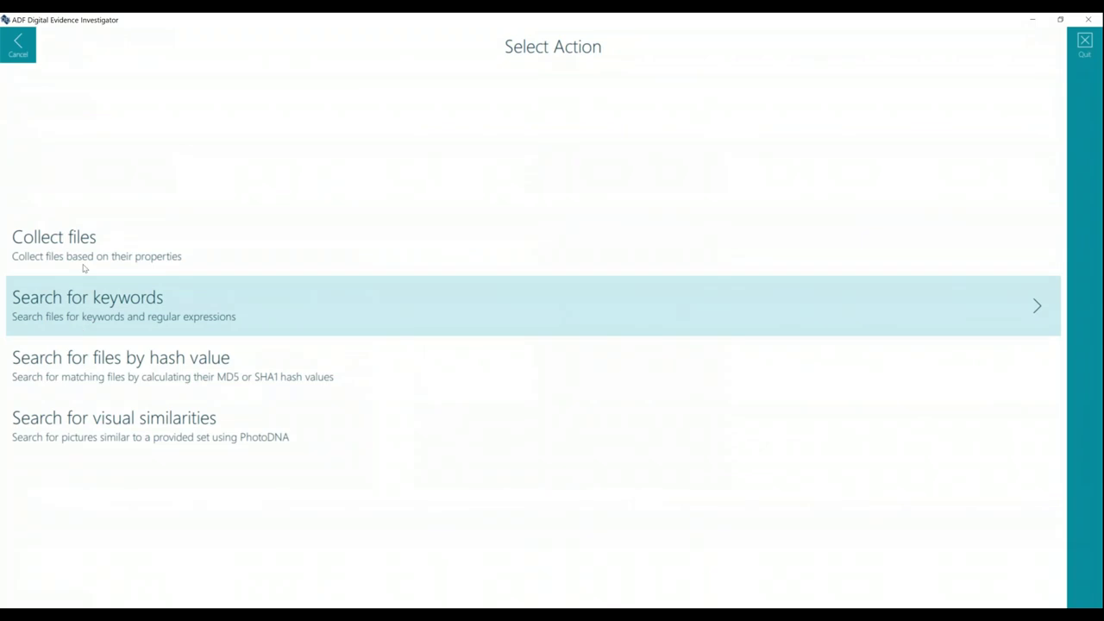
- Try a capture collecting all files from only the .*/MobileSync/Backup/.* targeted folder, and discard it
{"action": "left_click", "coordinate": [84, 263]}
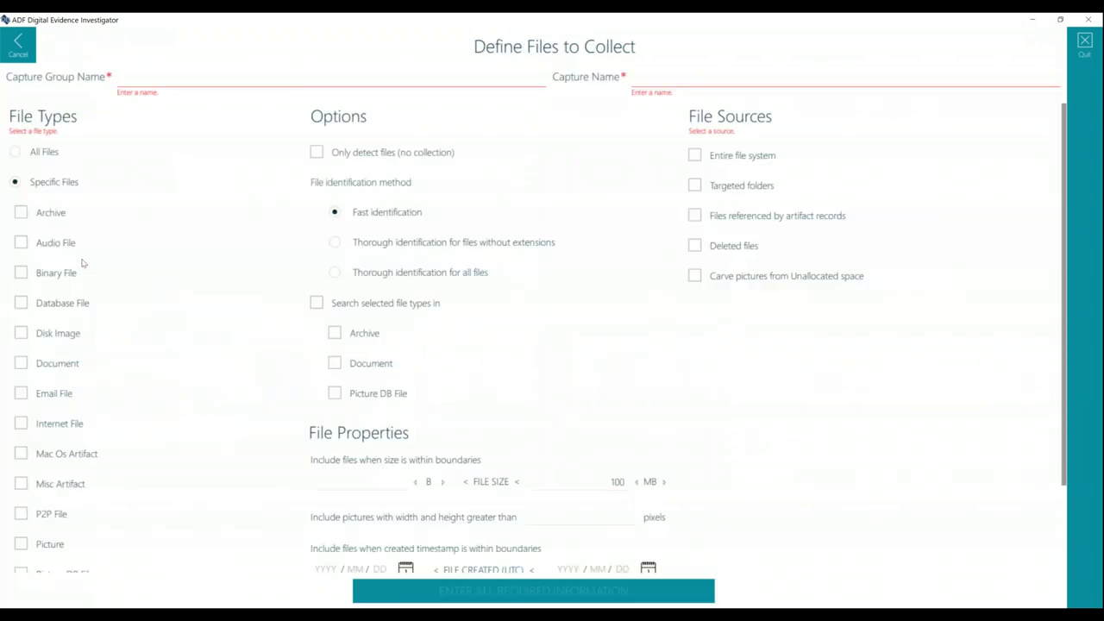
{"action": "left_click", "coordinate": [37, 157]}
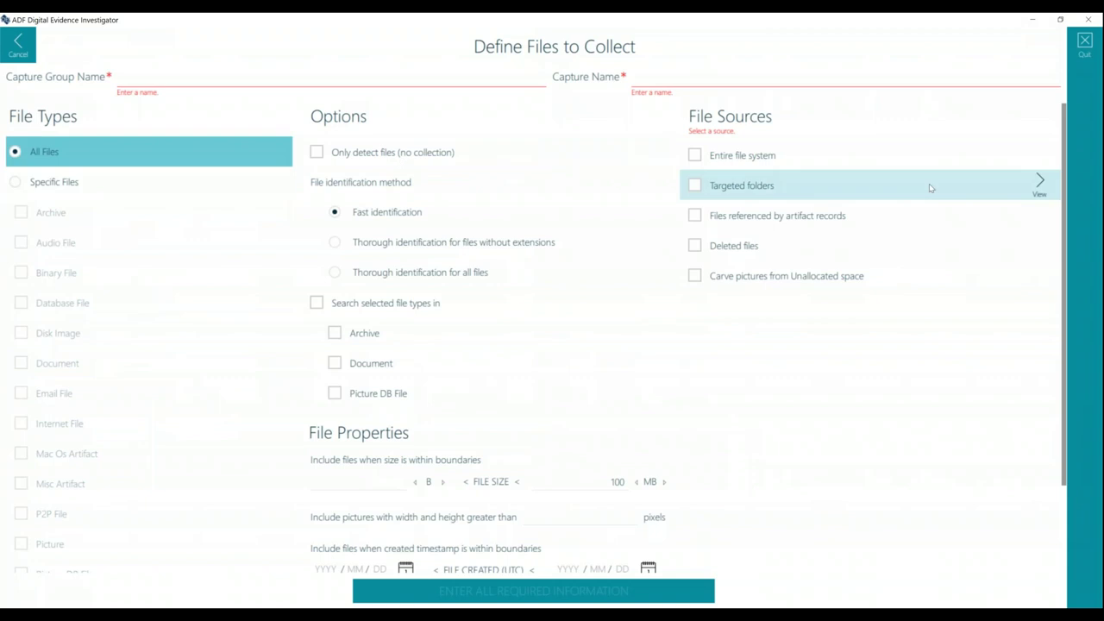
{"action": "left_click", "coordinate": [1038, 184]}
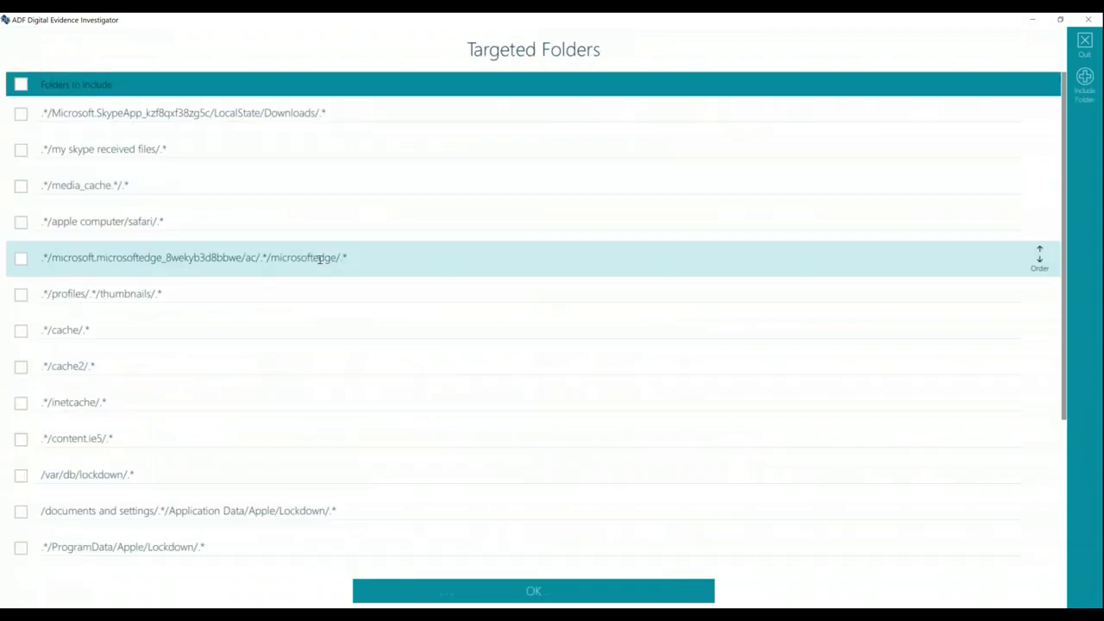
{"action": "scroll", "coordinate": [308, 276], "scroll_direction": "down", "scroll_amount": 5}
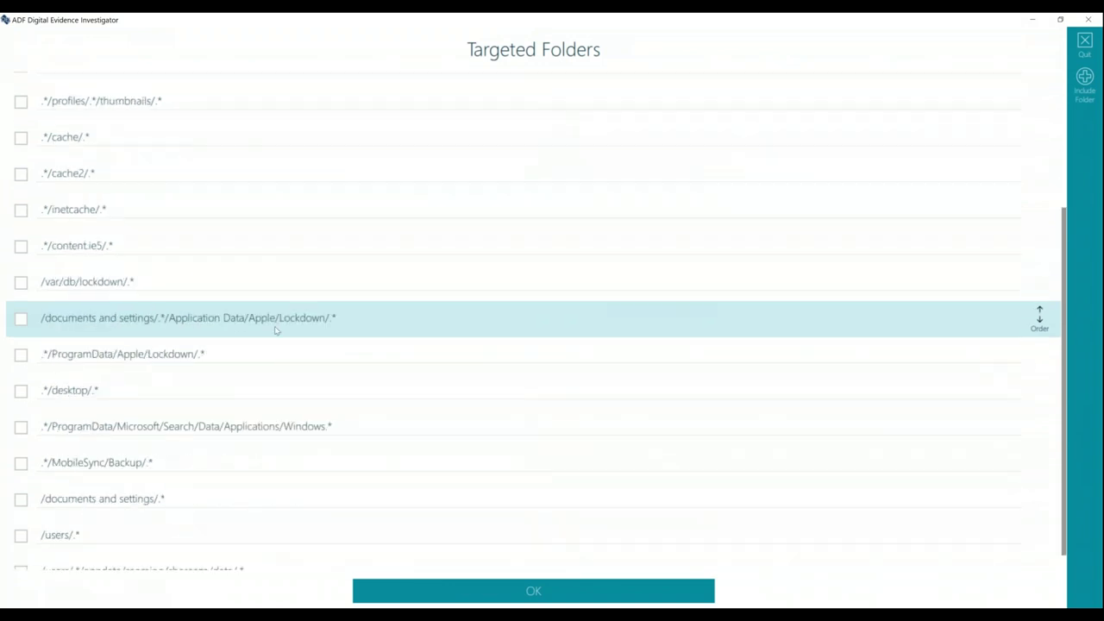
{"action": "scroll", "coordinate": [276, 330], "scroll_direction": "down", "scroll_amount": 1}
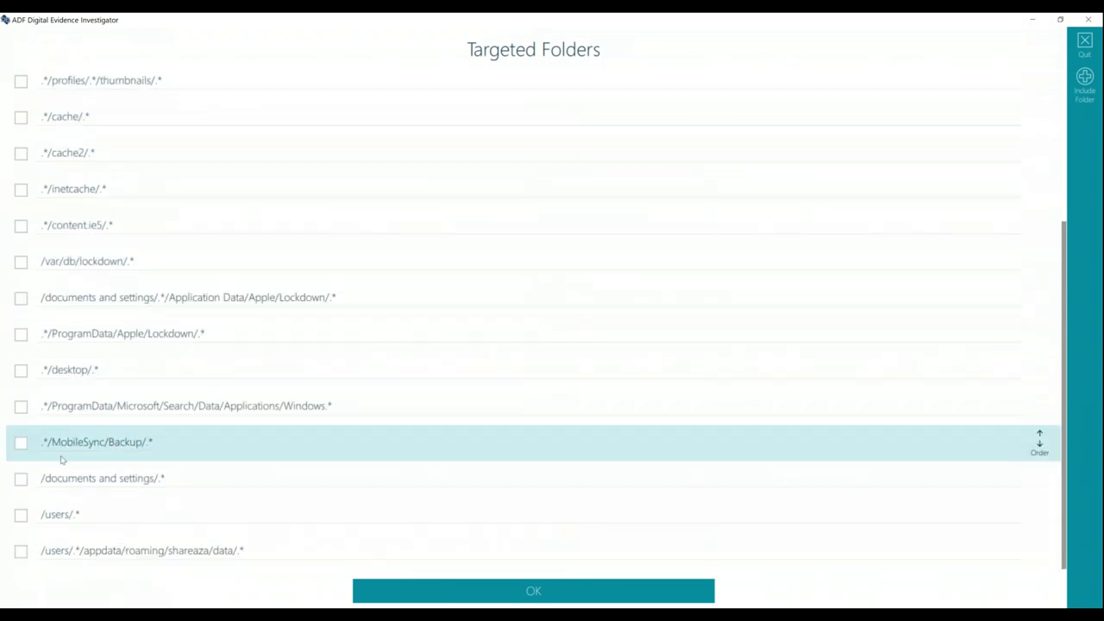
{"action": "left_click", "coordinate": [20, 445]}
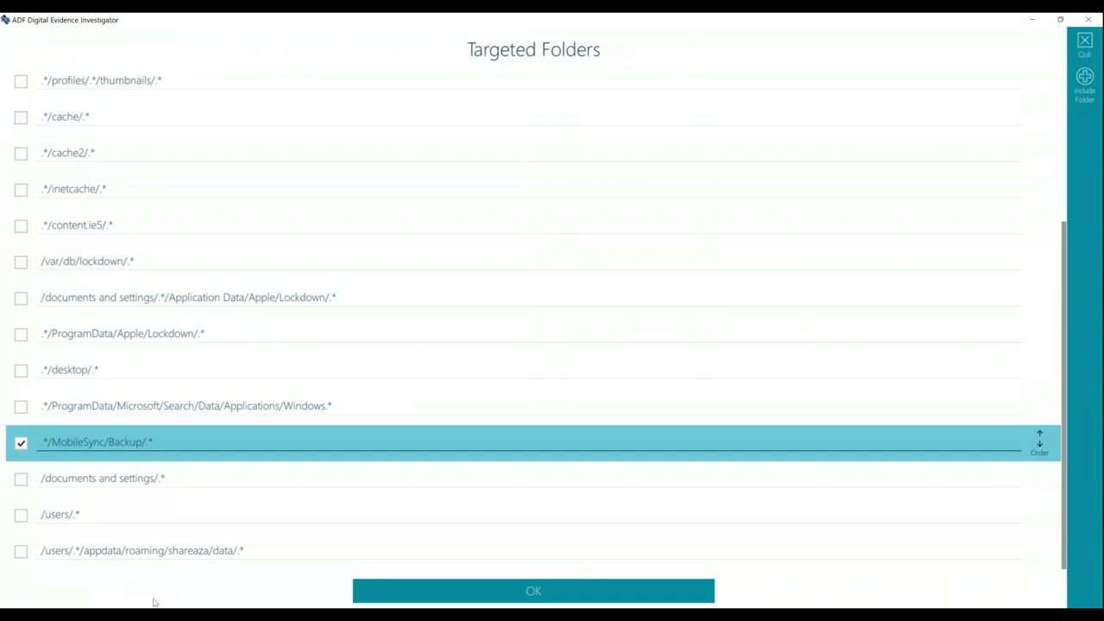
{"action": "left_click", "coordinate": [533, 591]}
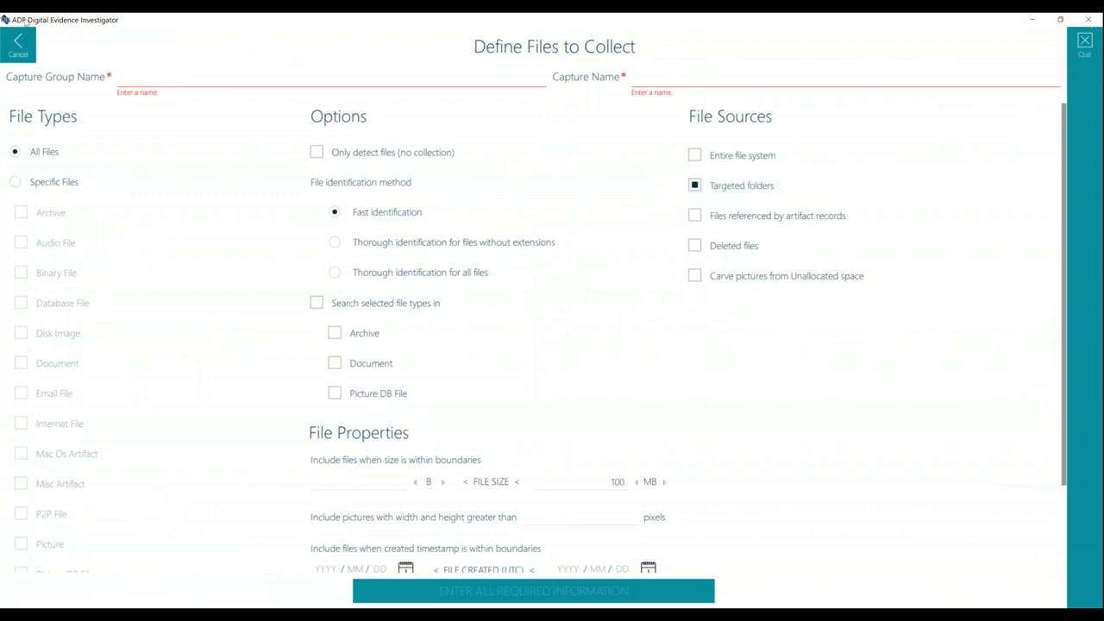
{"action": "left_click", "coordinate": [19, 43]}
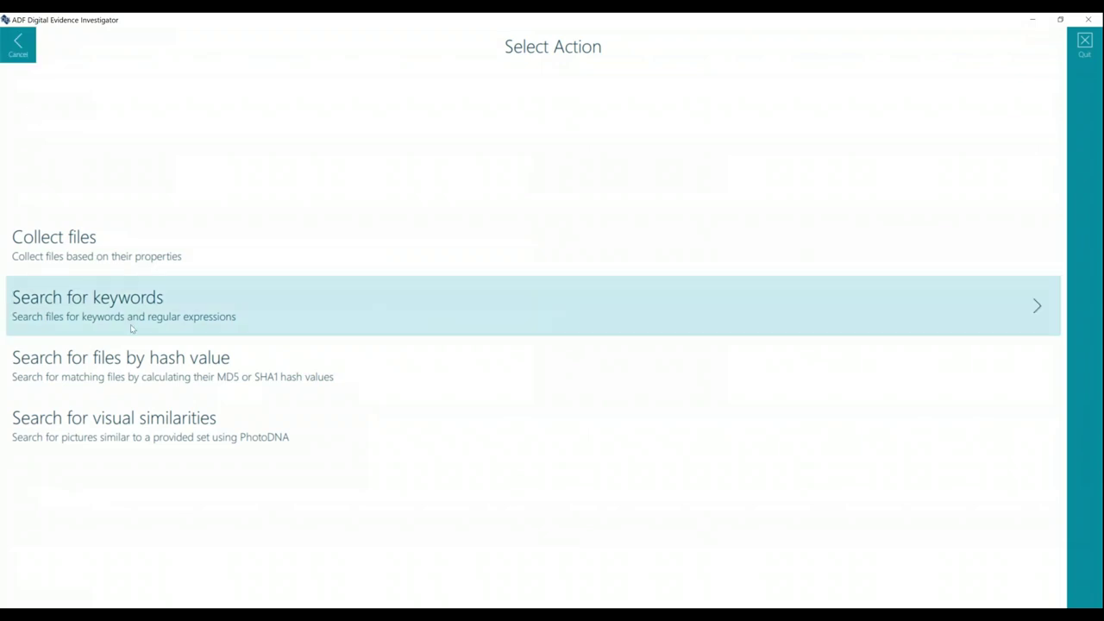
- Start a keyword capture, try adding a sample search expression by hand, and delete that entry
{"action": "left_click", "coordinate": [131, 326]}
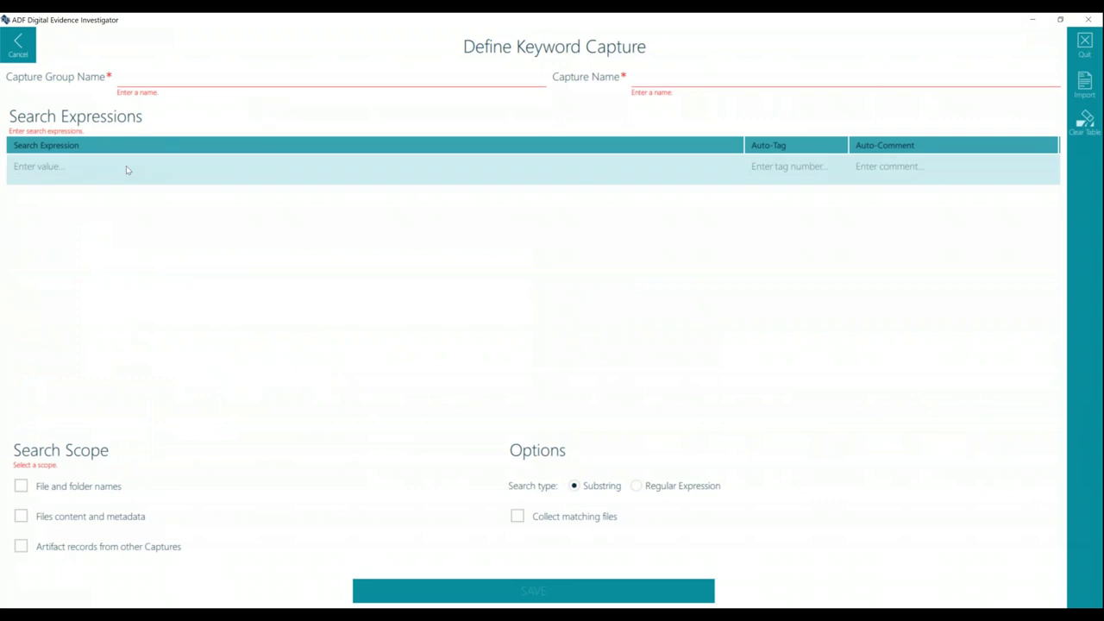
{"action": "left_click", "coordinate": [74, 175]}
{"action": "type", "text": "D"}
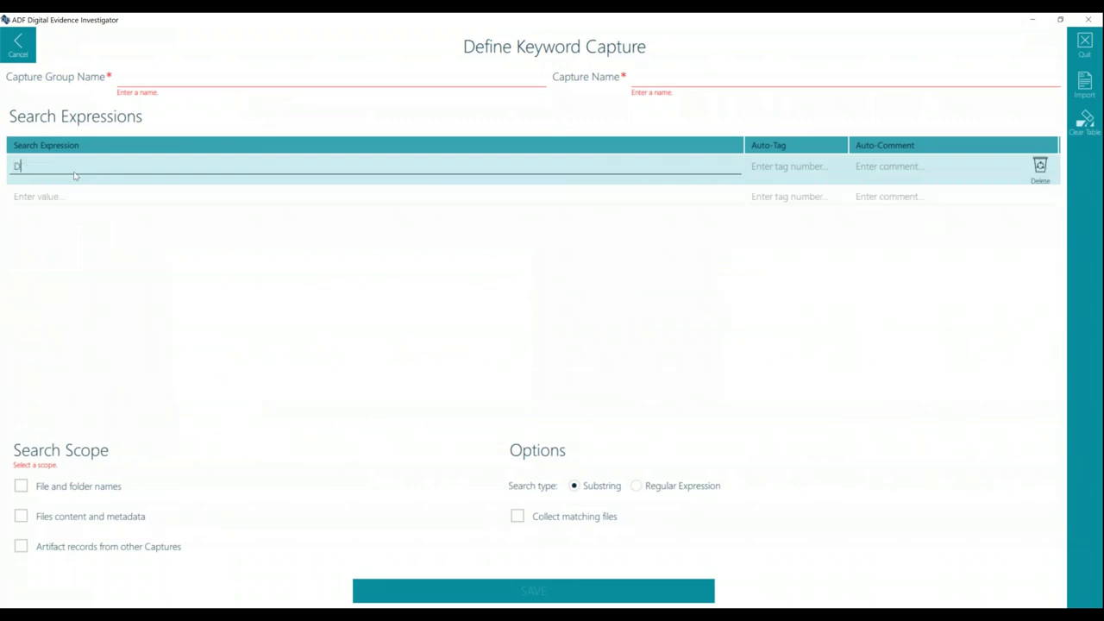
{"action": "type", "text": "elmar"}
{"action": "key", "text": "Return"}
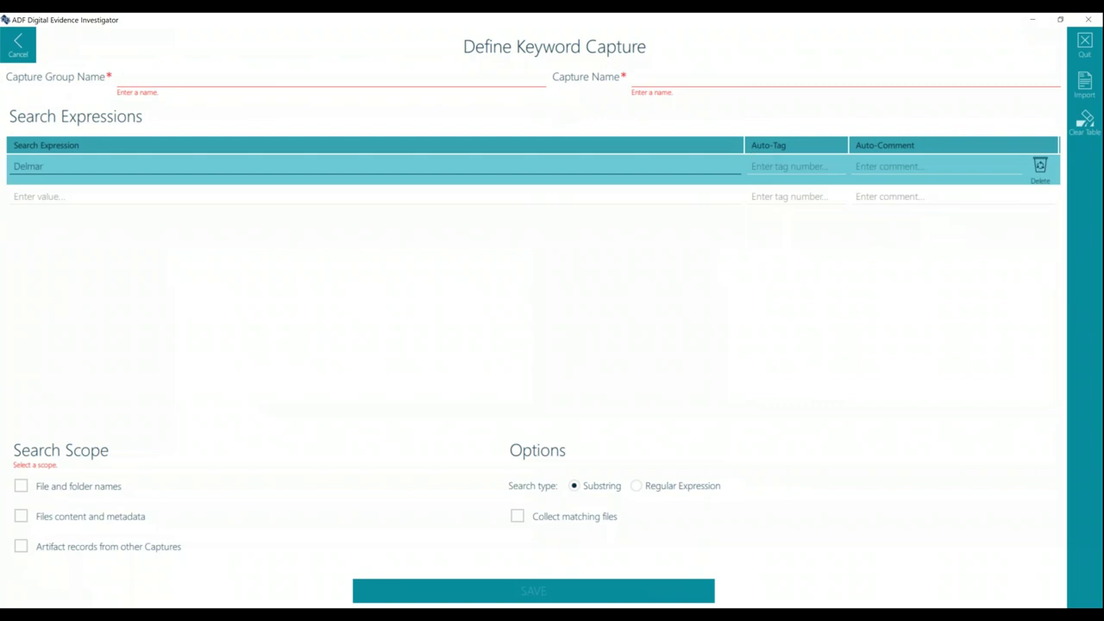
{"action": "left_click", "coordinate": [191, 168]}
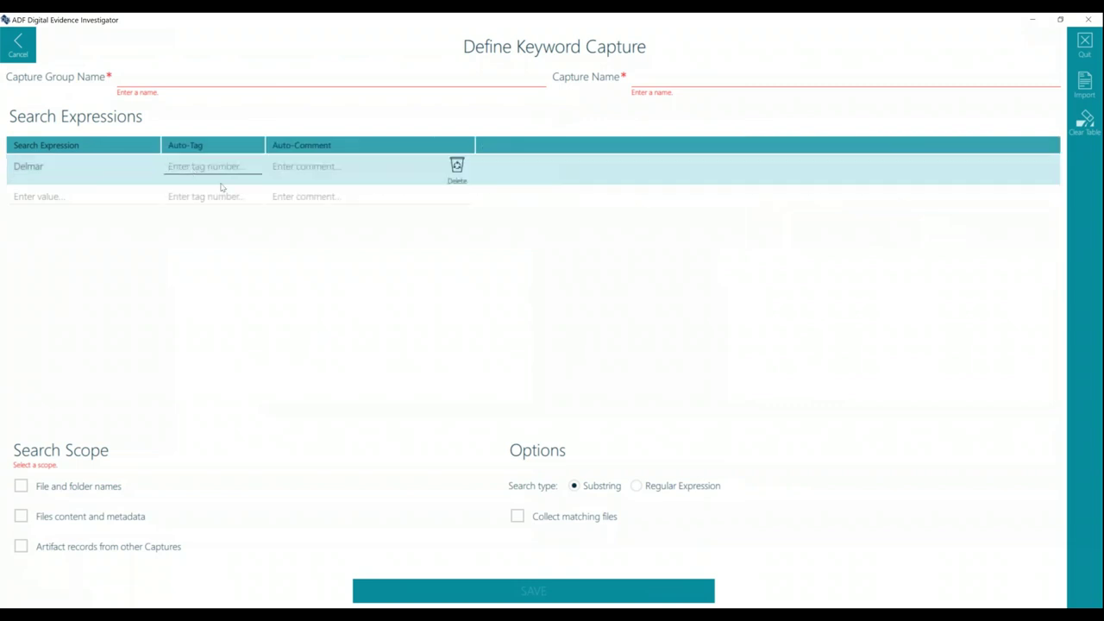
{"action": "left_click", "coordinate": [326, 173]}
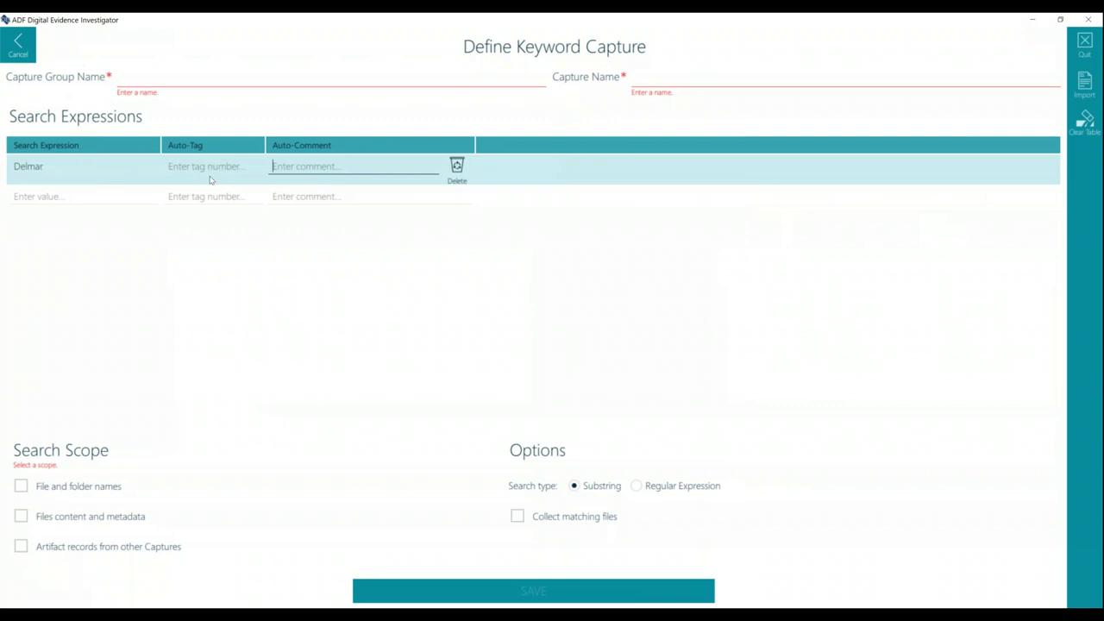
{"action": "left_click", "coordinate": [464, 169]}
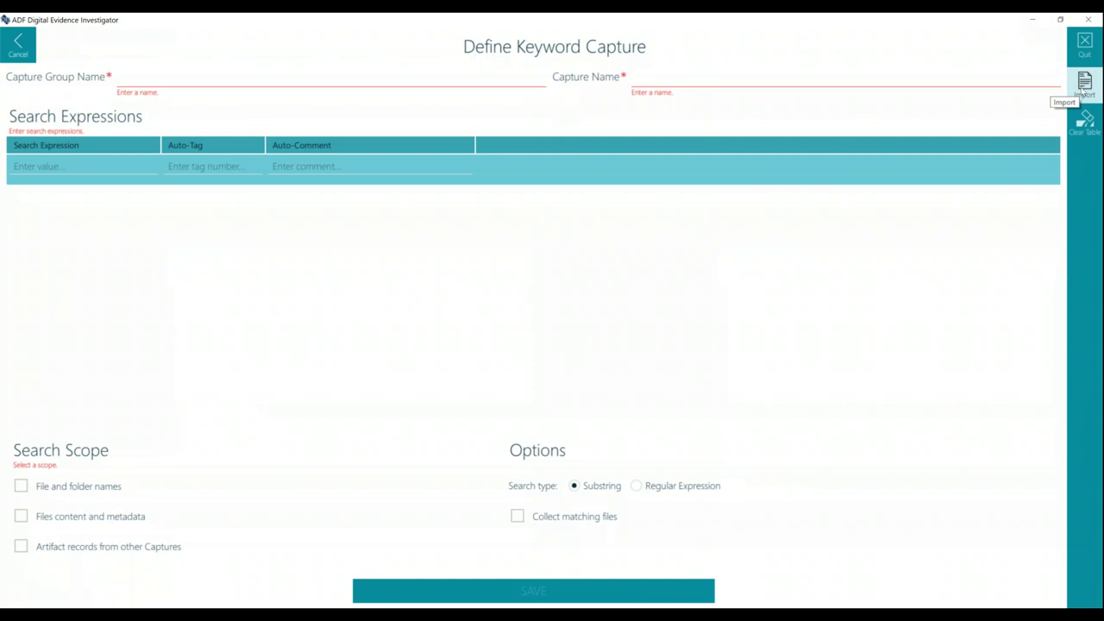
- Try importing search expressions from unique keywords.csv, and discard the keyword capture
{"action": "left_click", "coordinate": [1082, 90]}
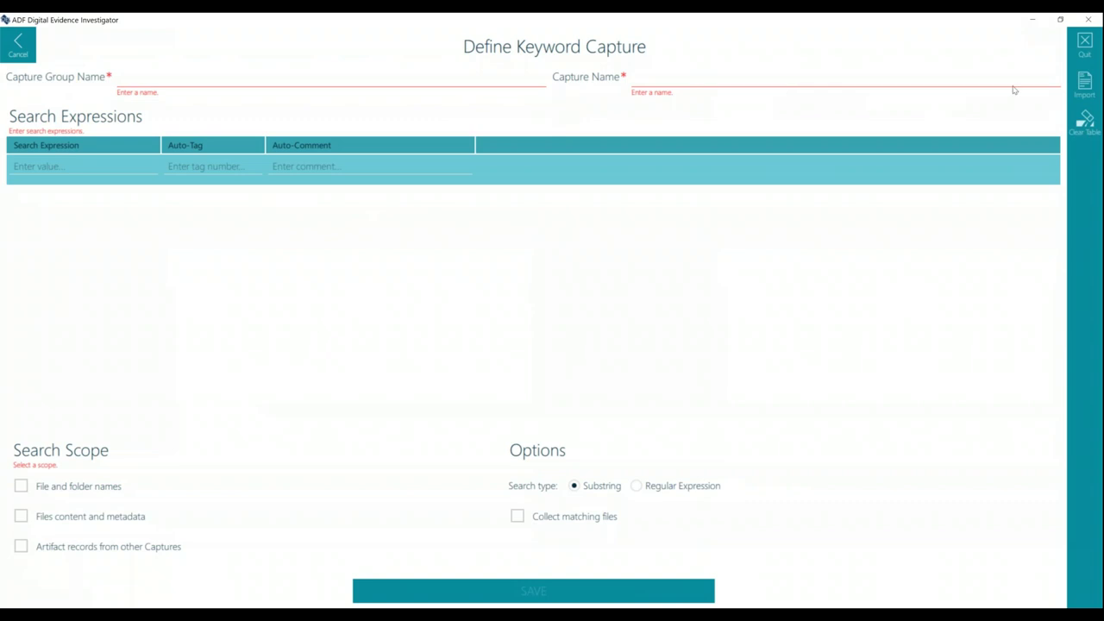
{"action": "left_click", "coordinate": [1075, 90]}
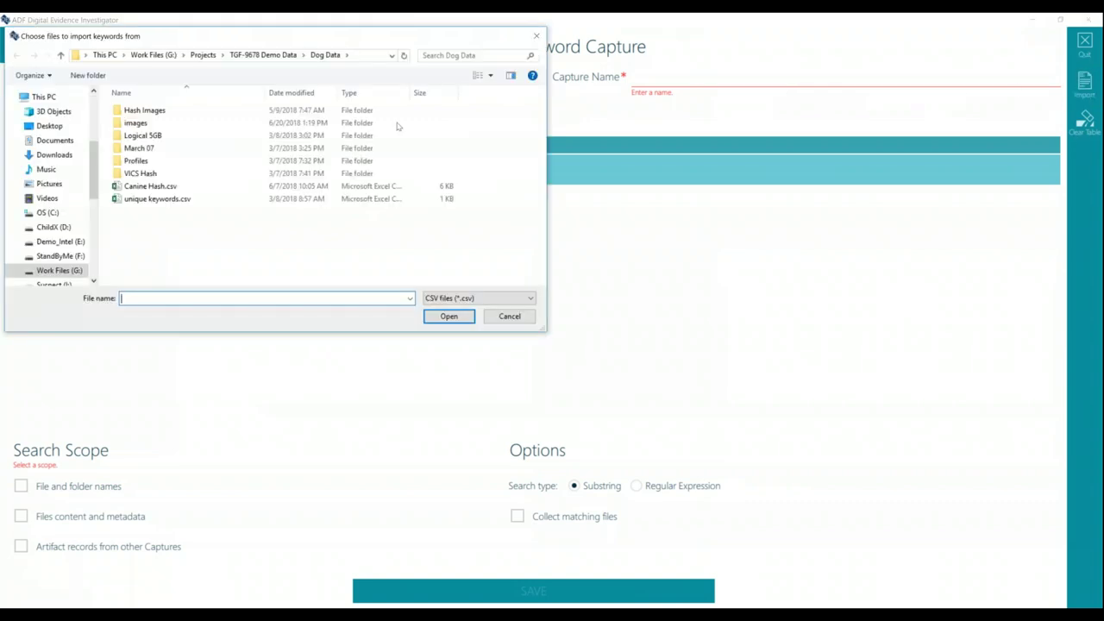
{"action": "left_click", "coordinate": [148, 199]}
{"action": "left_click", "coordinate": [448, 316]}
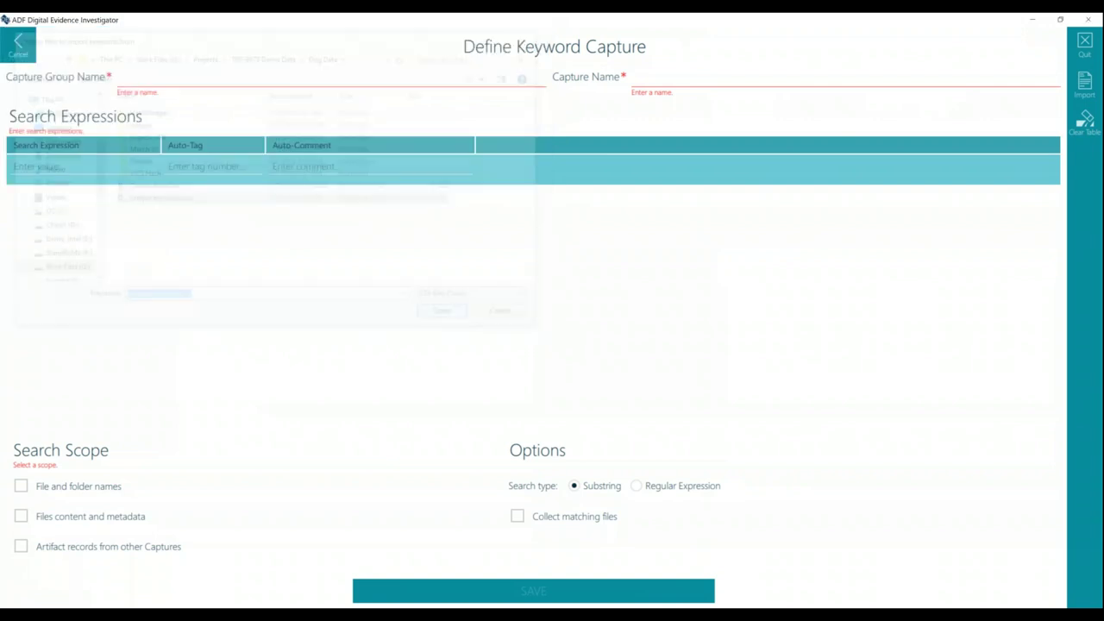
{"action": "left_click", "coordinate": [529, 429]}
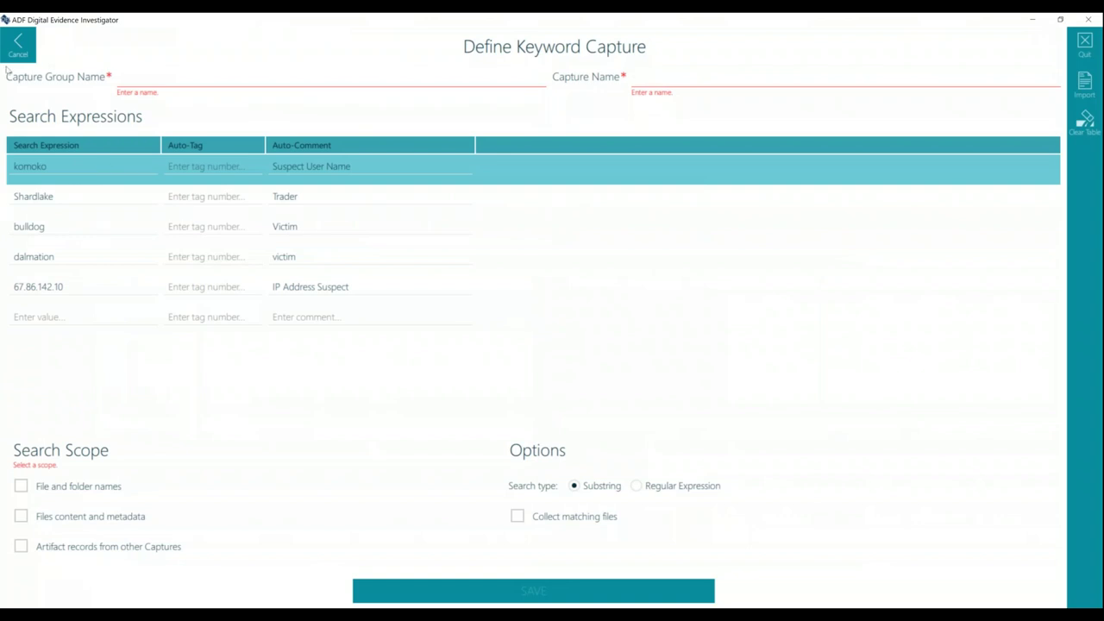
{"action": "mouse_move", "coordinate": [291, 162]}
{"action": "left_click", "coordinate": [25, 52]}
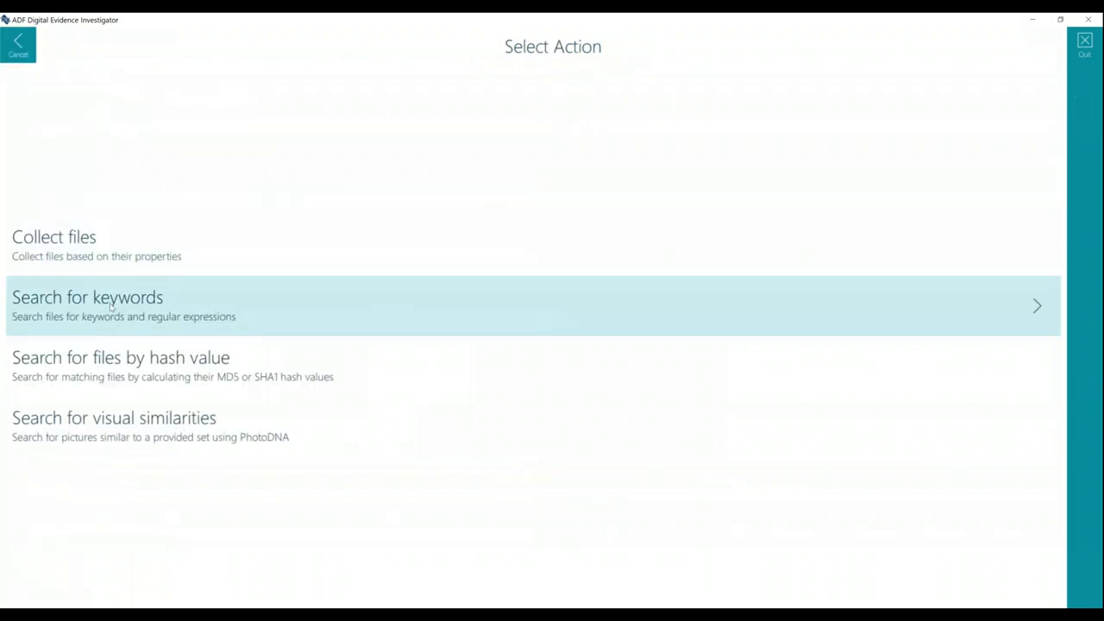
- Start a new keyword capture, import its search expressions from unique keywords.csv, and narrow the Search Expression column
{"action": "left_click", "coordinate": [111, 307]}
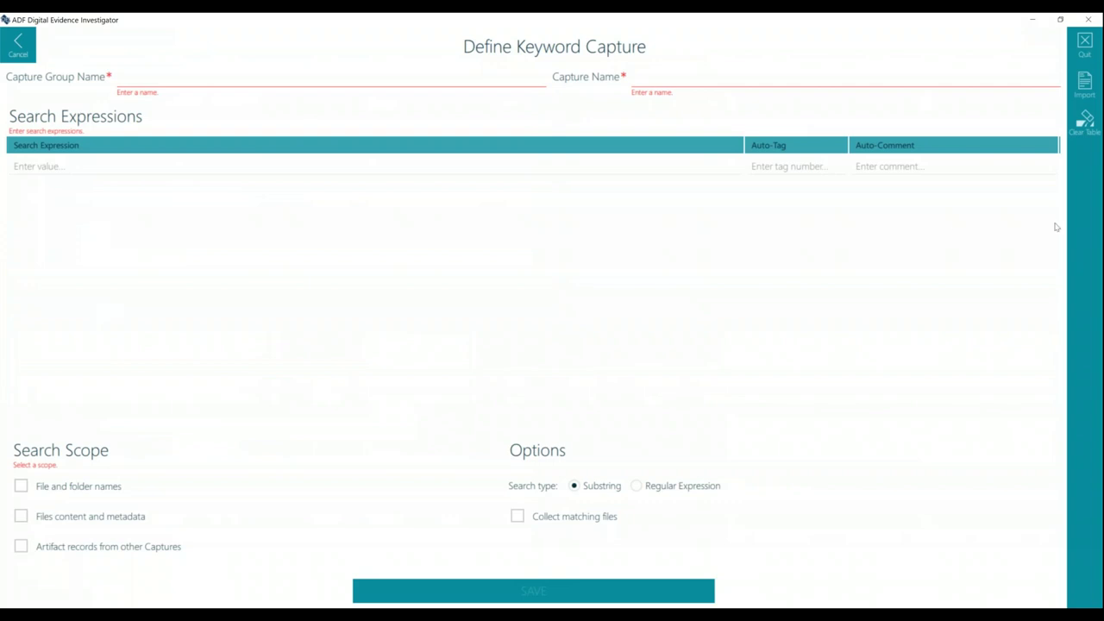
{"action": "left_click", "coordinate": [1083, 84]}
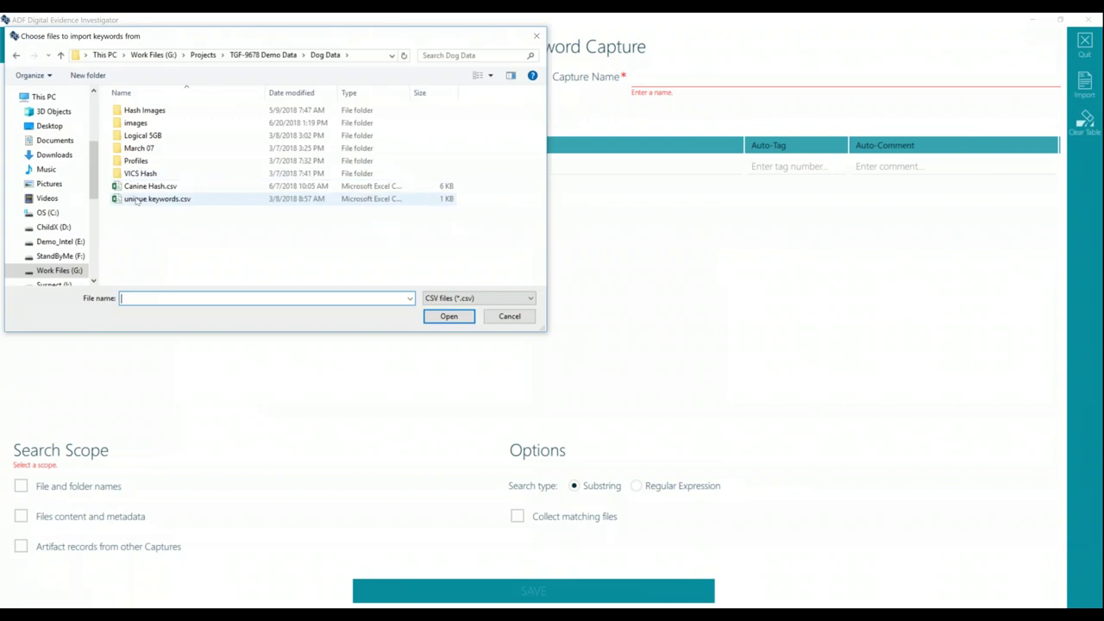
{"action": "double_click", "coordinate": [155, 199]}
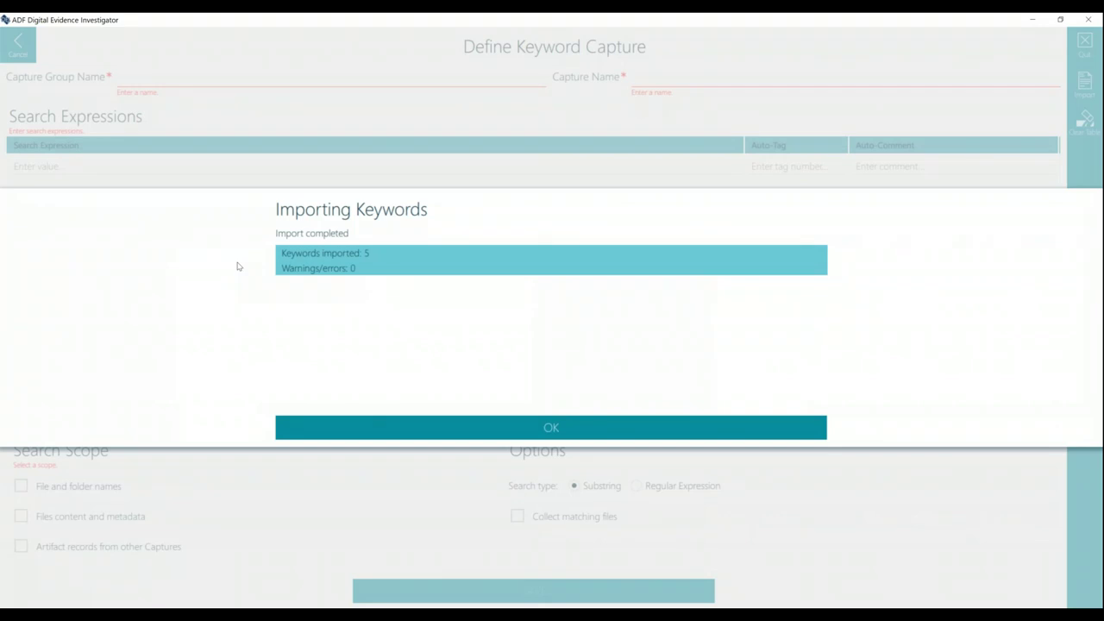
{"action": "left_click", "coordinate": [579, 427]}
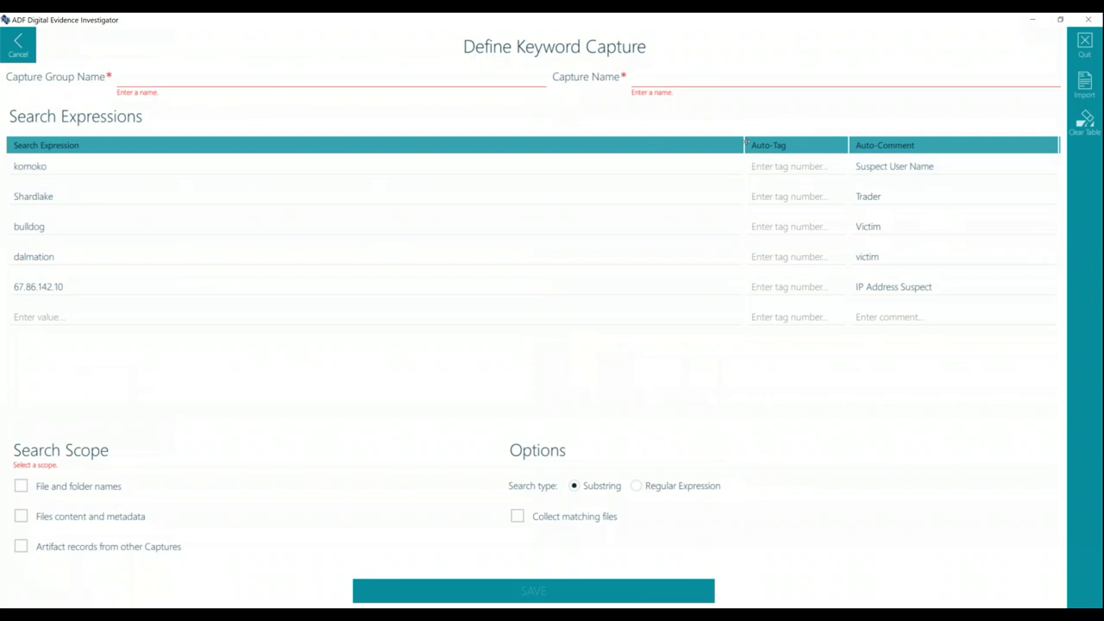
{"action": "left_click_drag", "start_coordinate": [746, 143], "coordinate": [107, 145]}
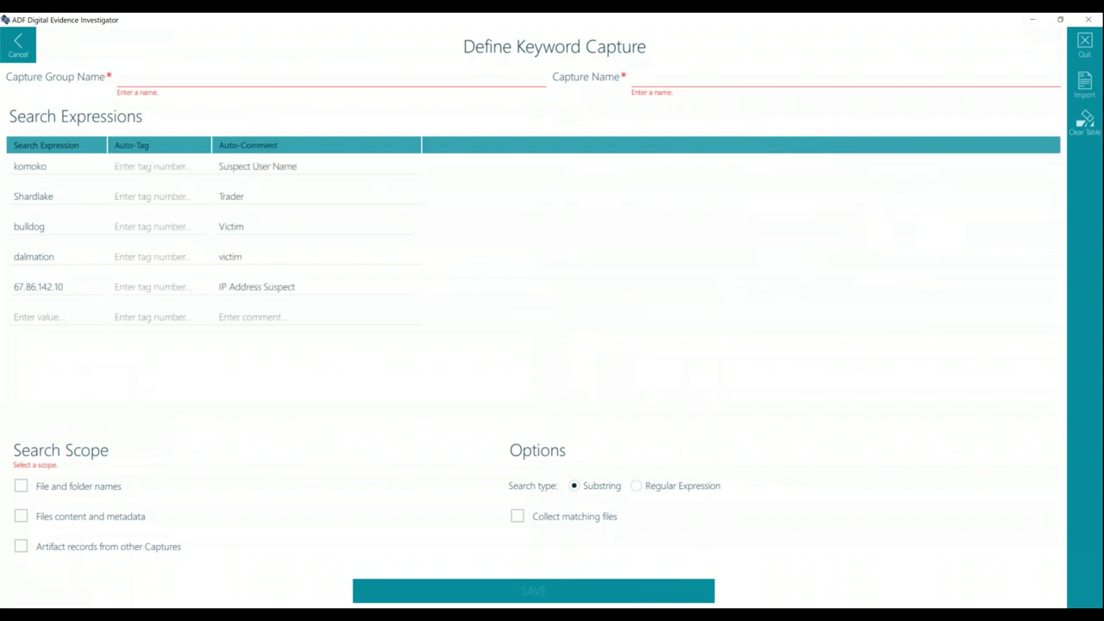
- Include file and folder names in the keyword search scope, and try the artifact records from other Captures option
{"action": "left_click", "coordinate": [21, 488]}
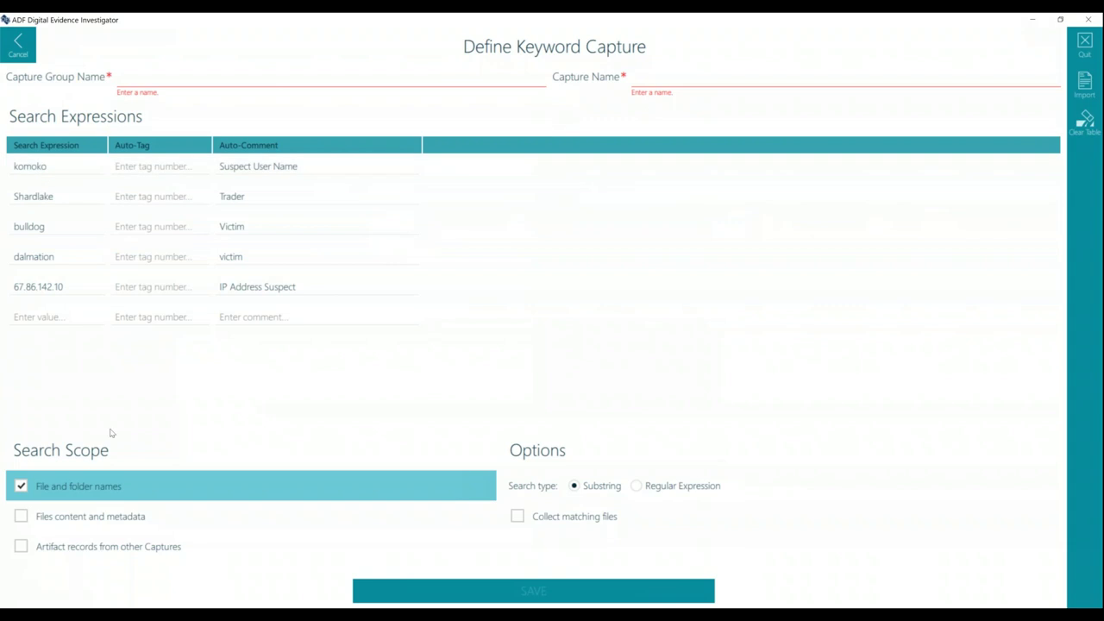
{"action": "left_click", "coordinate": [99, 557]}
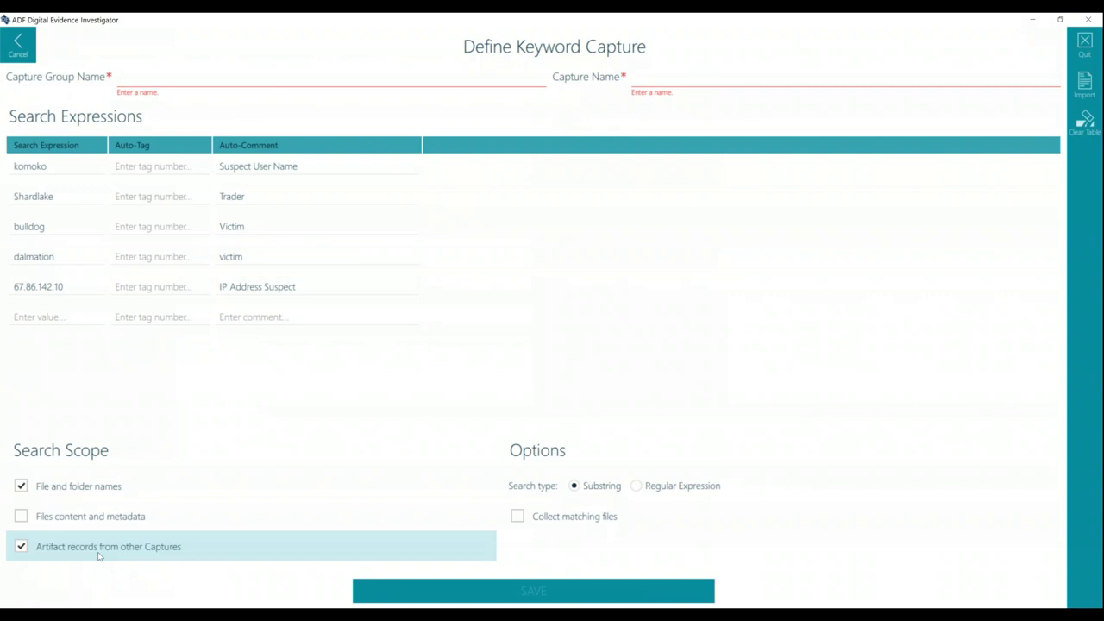
{"action": "left_click", "coordinate": [102, 546]}
- Set the content and metadata search to document, internet and text files with fast identification, also searching inside archives
{"action": "left_click", "coordinate": [479, 518]}
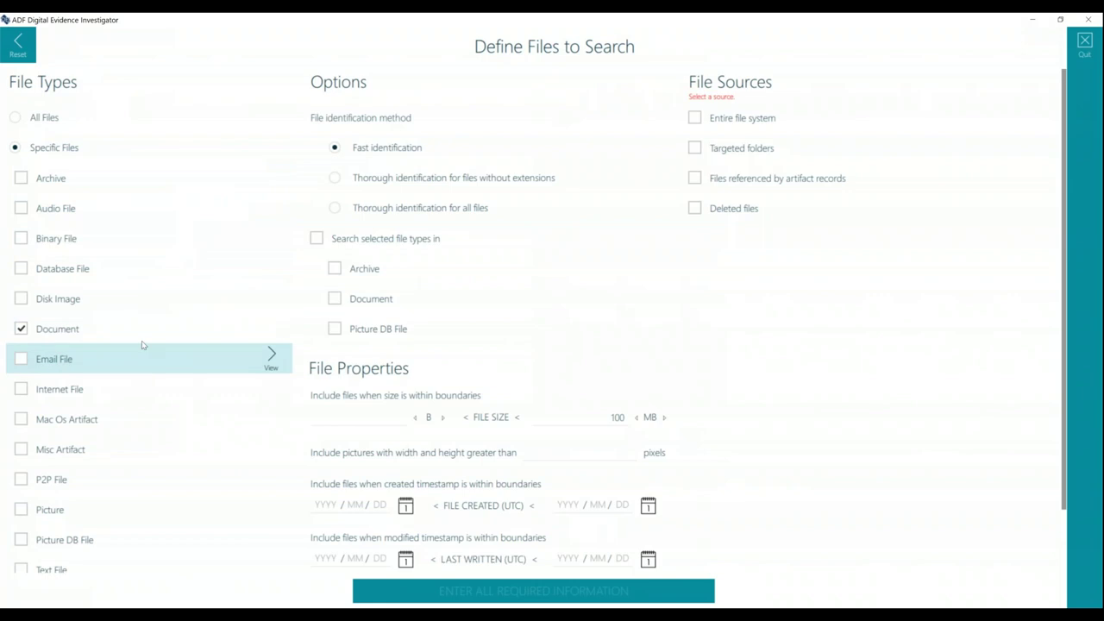
{"action": "left_click", "coordinate": [59, 569]}
{"action": "scroll", "coordinate": [123, 426], "scroll_direction": "down", "scroll_amount": 2}
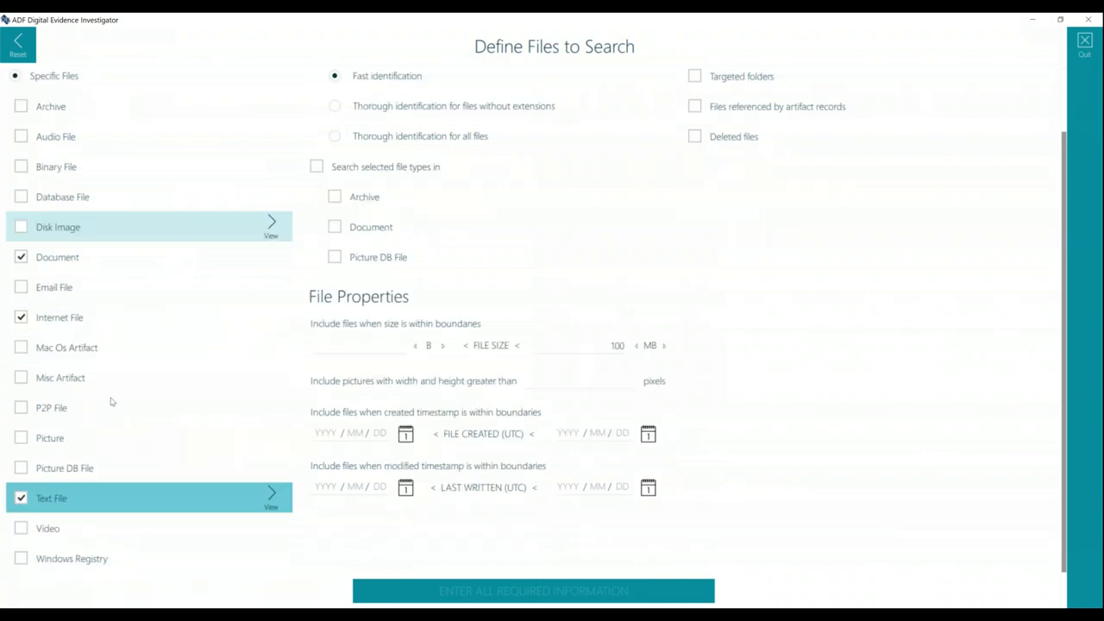
{"action": "scroll", "coordinate": [215, 327], "scroll_direction": "up", "scroll_amount": 2}
{"action": "left_click", "coordinate": [399, 160]}
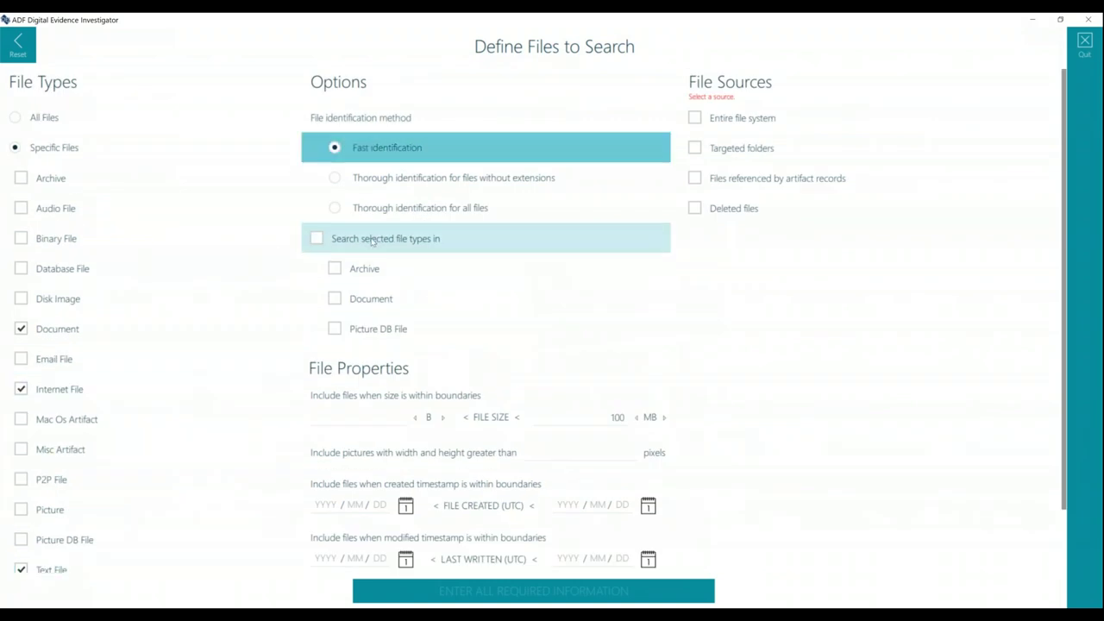
{"action": "left_click", "coordinate": [334, 268]}
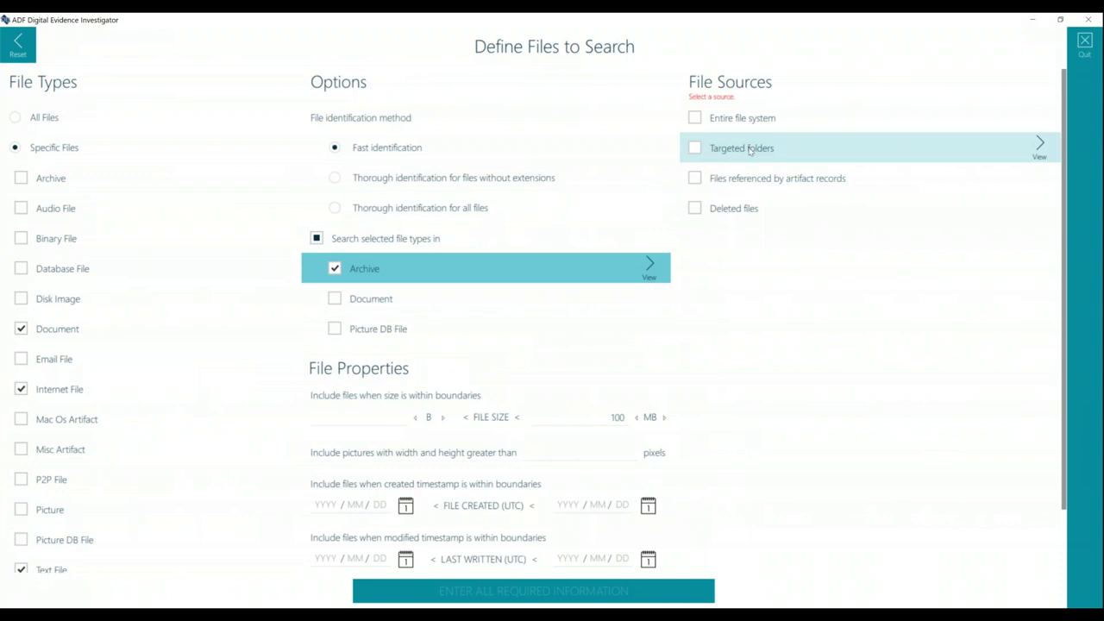
- Restrict the keyword search's file sources to the targeted folders /users/.* and /documents and settings/.*
{"action": "left_click", "coordinate": [705, 149]}
{"action": "left_click", "coordinate": [705, 148]}
{"action": "left_click", "coordinate": [1041, 148]}
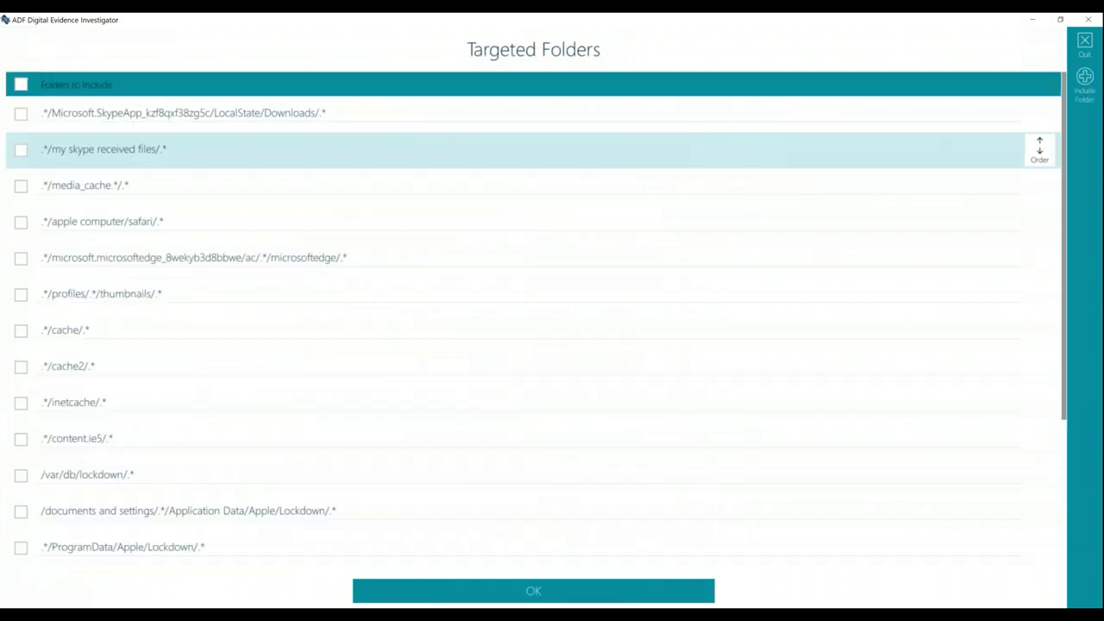
{"action": "scroll", "coordinate": [1037, 388], "scroll_direction": "down", "scroll_amount": 5}
{"action": "left_click", "coordinate": [21, 515]}
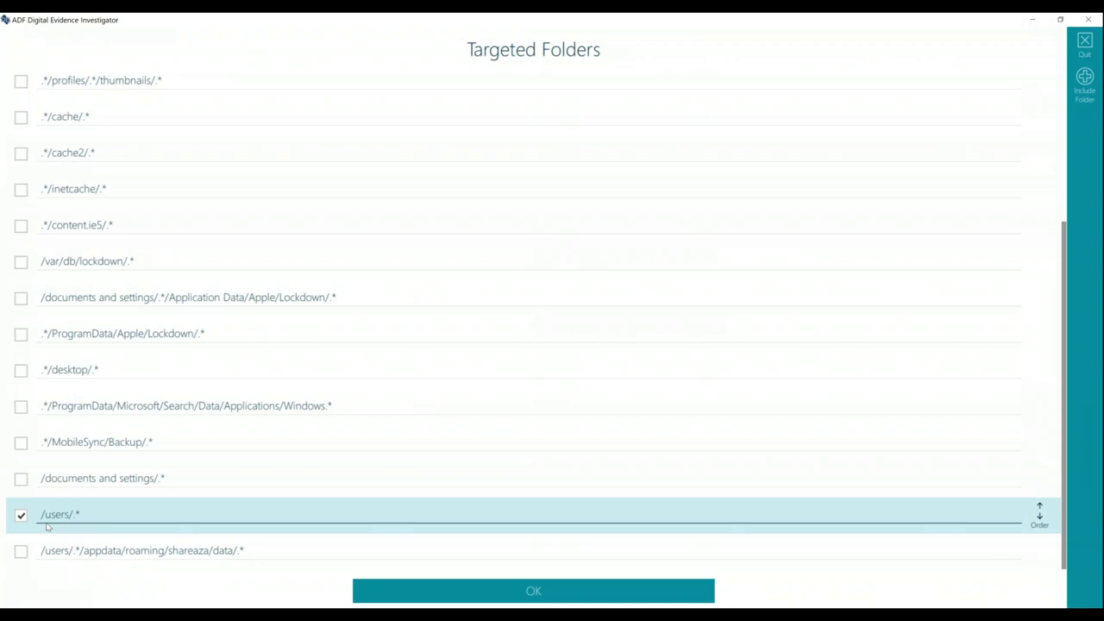
{"action": "left_click", "coordinate": [20, 480]}
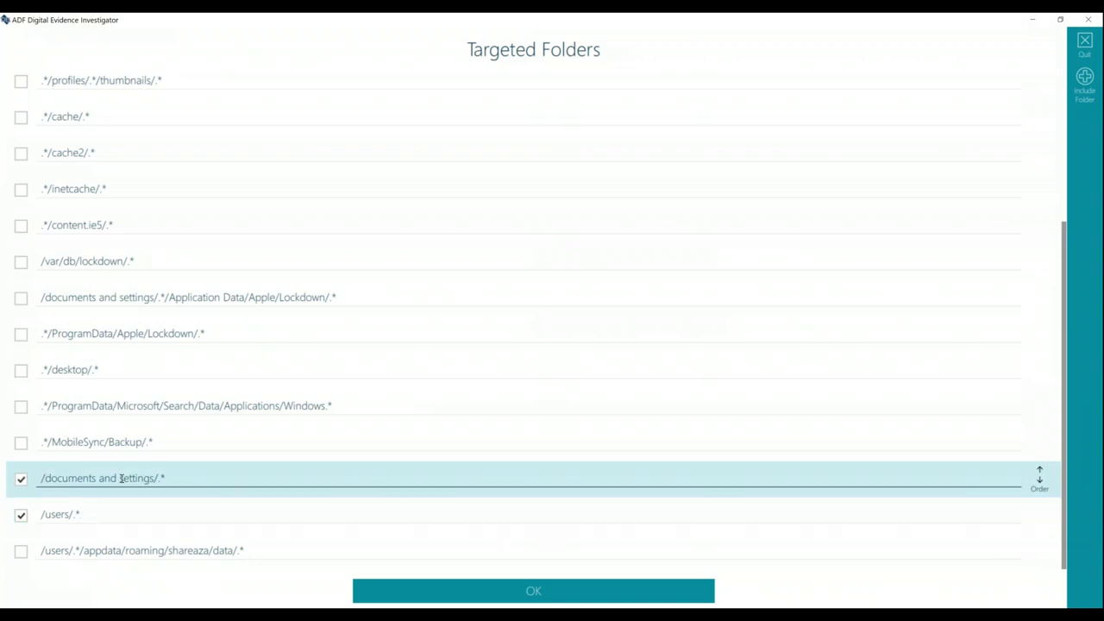
{"action": "left_click", "coordinate": [528, 585]}
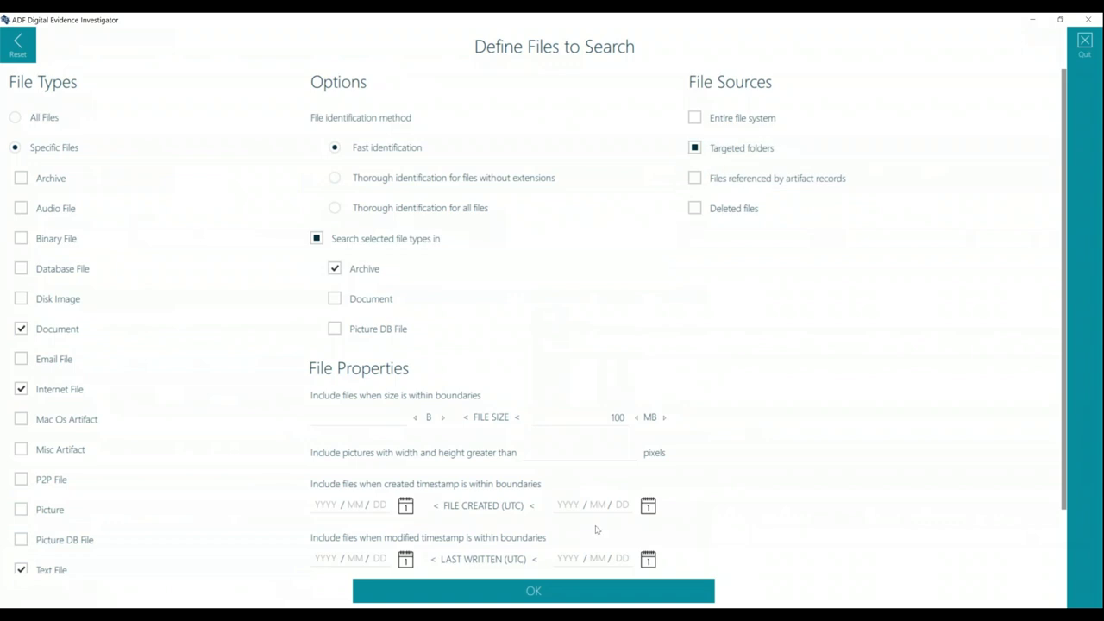
{"action": "left_click", "coordinate": [552, 590]}
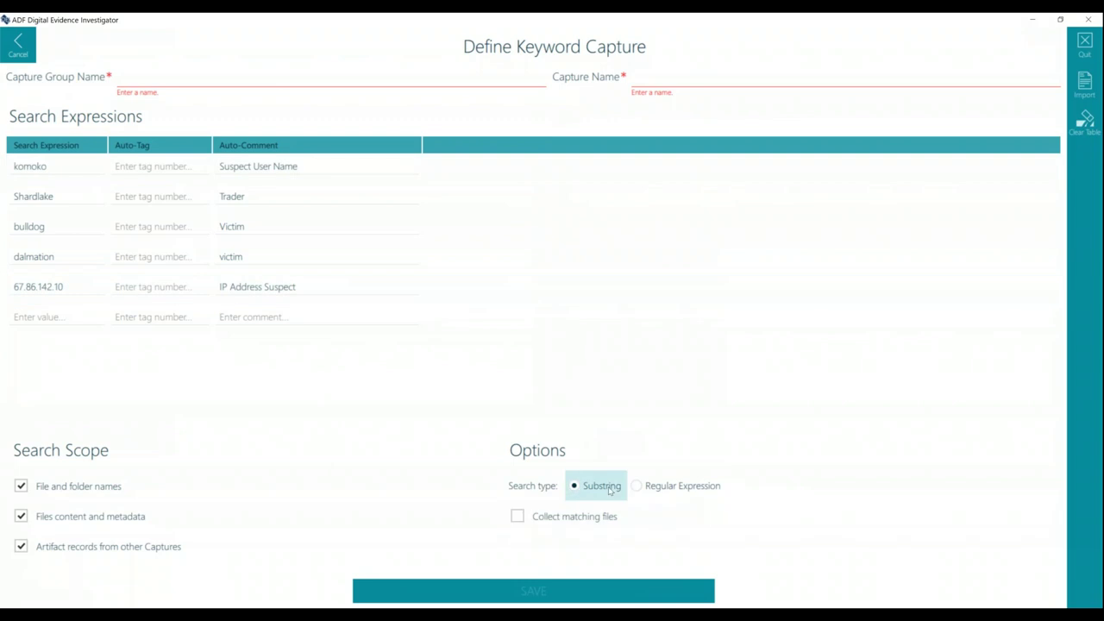
- Try collecting matching files with the Regular Expression search type, and clear the existing search expressions
{"action": "left_click", "coordinate": [536, 522]}
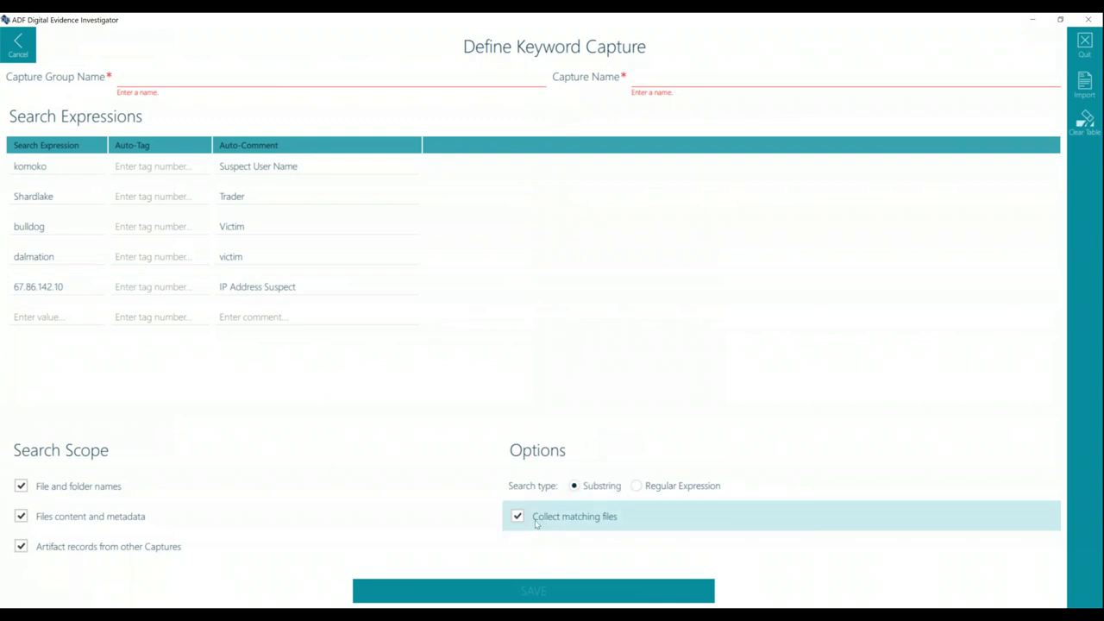
{"action": "left_click", "coordinate": [646, 488]}
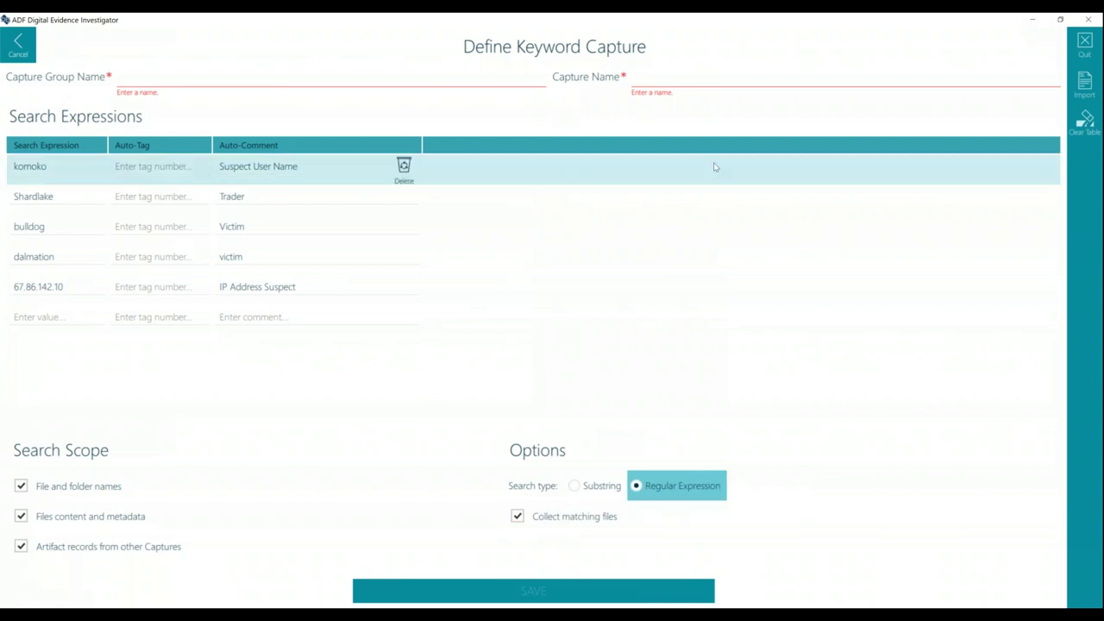
{"action": "left_click", "coordinate": [1084, 120]}
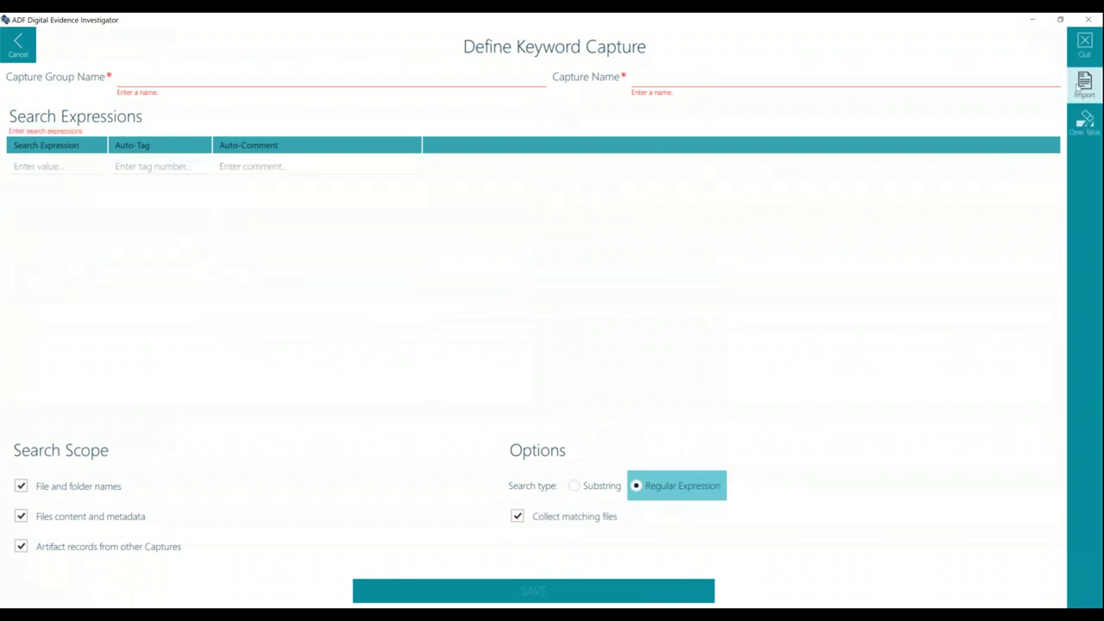
- Try importing regular-expression keywords from the CSV file in the Fraud folder, and widen the Search Expression column
{"action": "left_click", "coordinate": [1084, 84]}
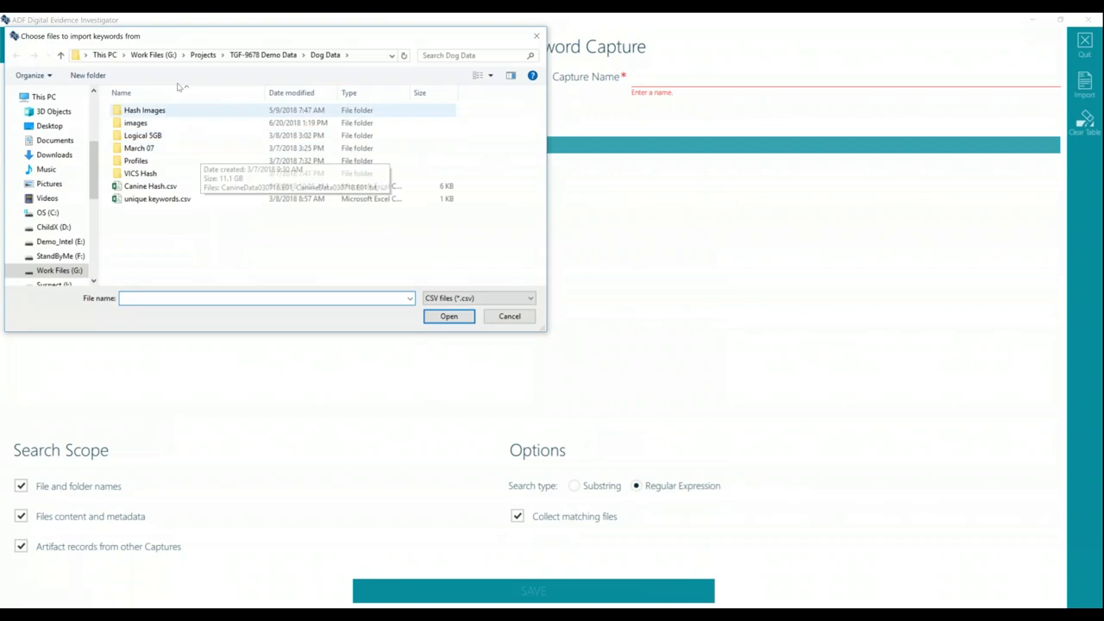
{"action": "left_click", "coordinate": [250, 55]}
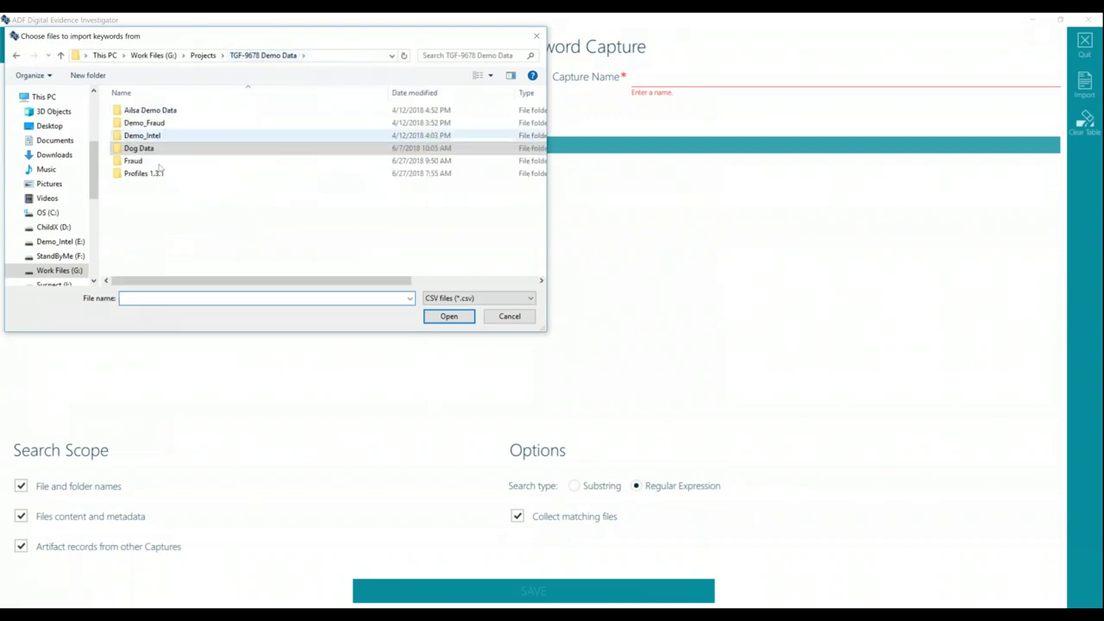
{"action": "double_click", "coordinate": [134, 162]}
{"action": "left_click", "coordinate": [157, 149]}
{"action": "double_click", "coordinate": [157, 149]}
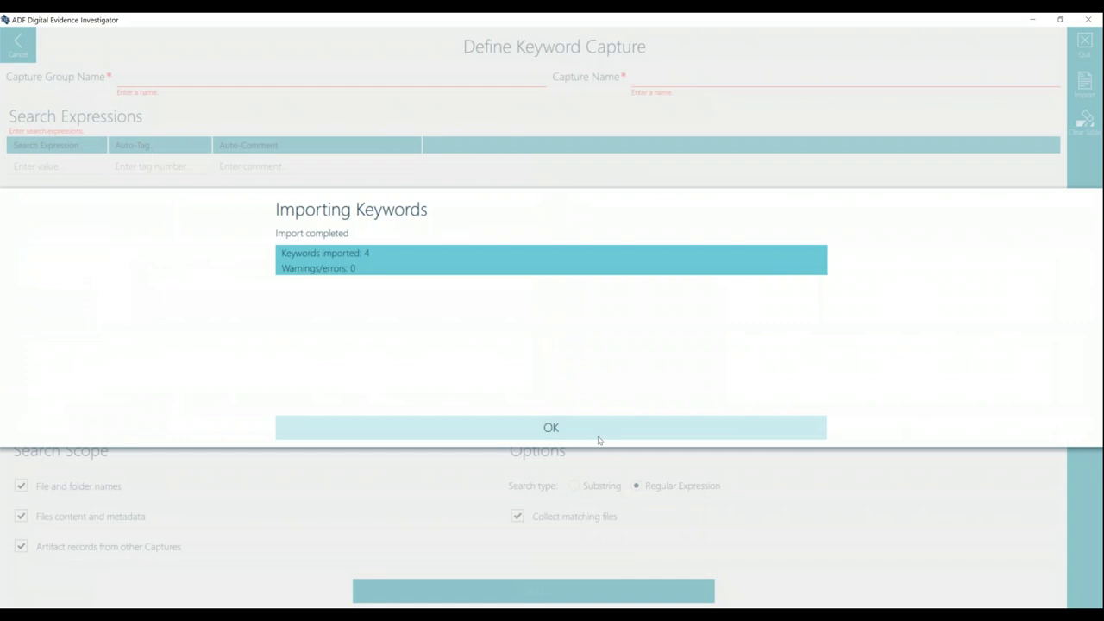
{"action": "left_click", "coordinate": [603, 439]}
{"action": "left_click_drag", "start_coordinate": [104, 144], "coordinate": [429, 153]}
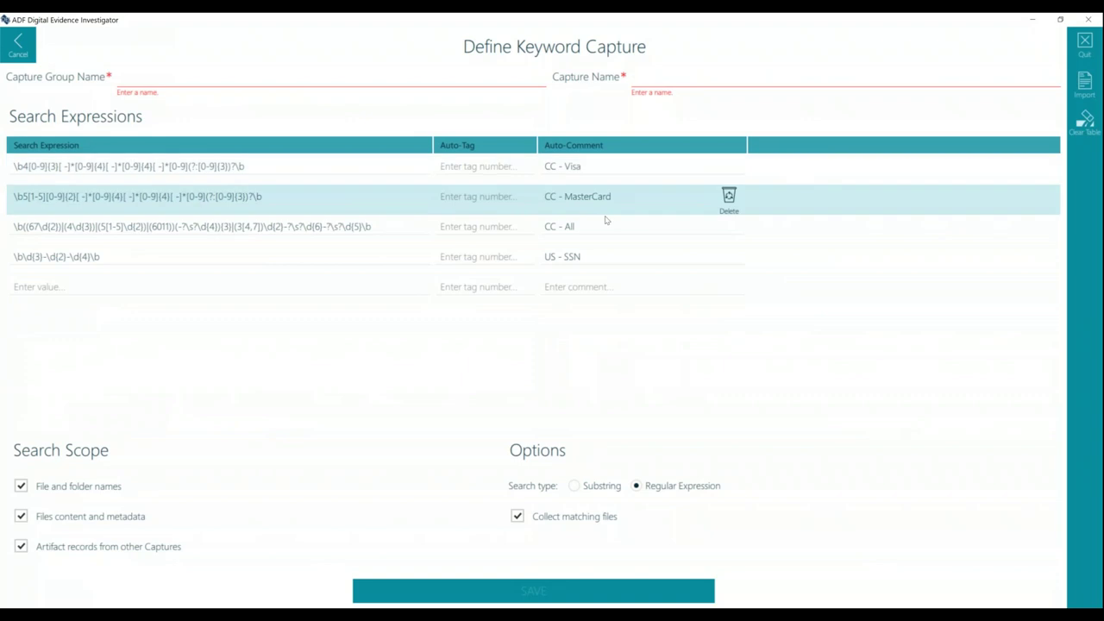
- Try the keyword capture's Substring and Regular Expression search types, and discard the capture
{"action": "left_click", "coordinate": [681, 488]}
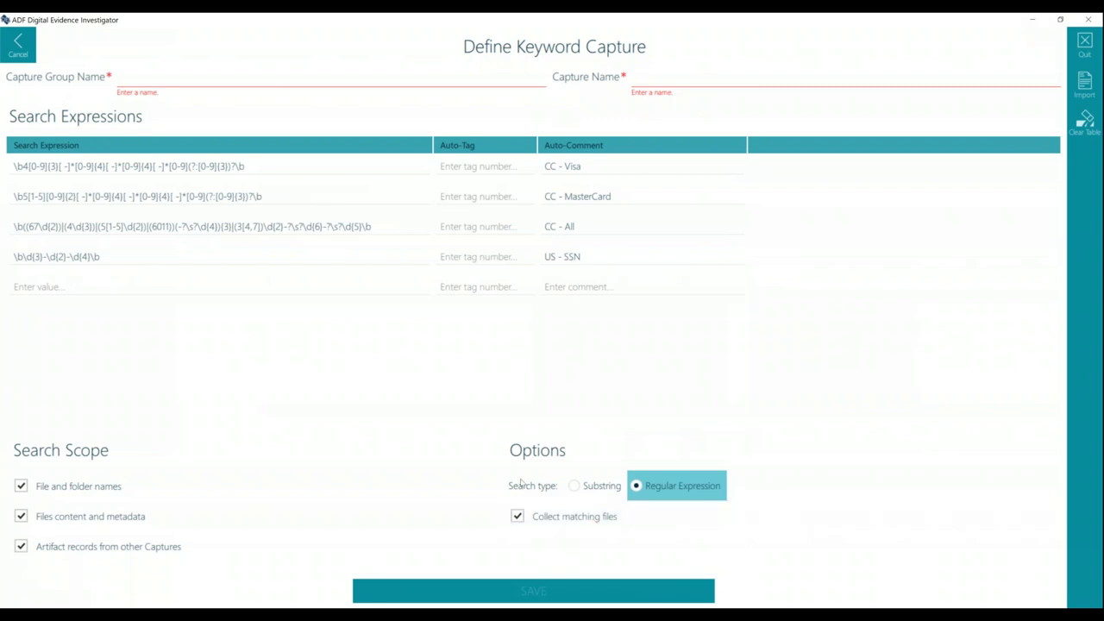
{"action": "left_click", "coordinate": [587, 486]}
{"action": "left_click", "coordinate": [683, 492]}
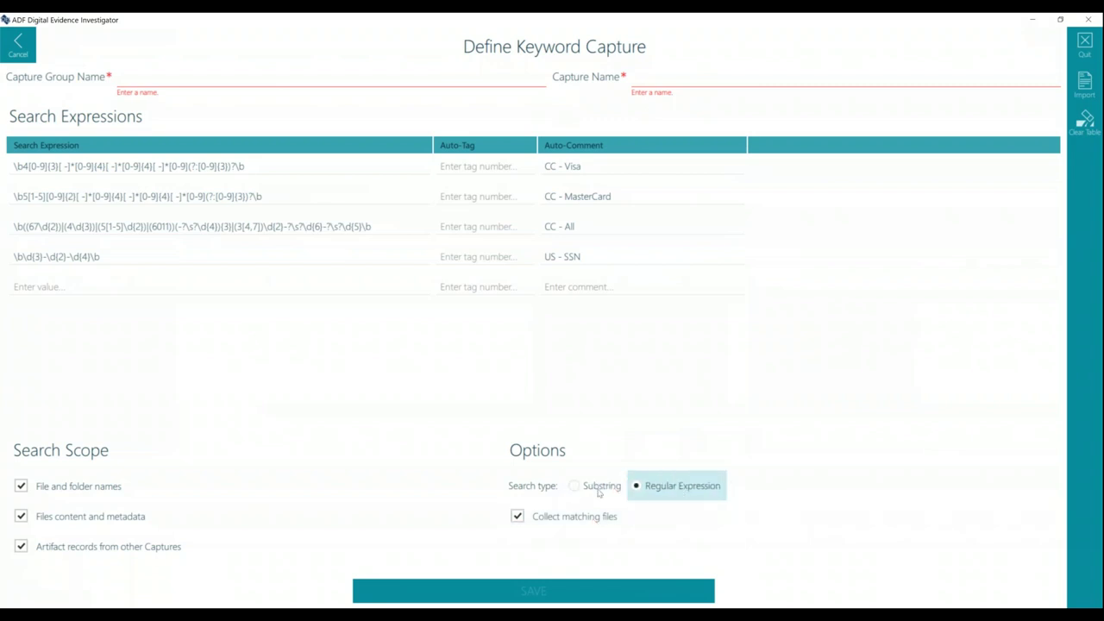
{"action": "left_click", "coordinate": [588, 488]}
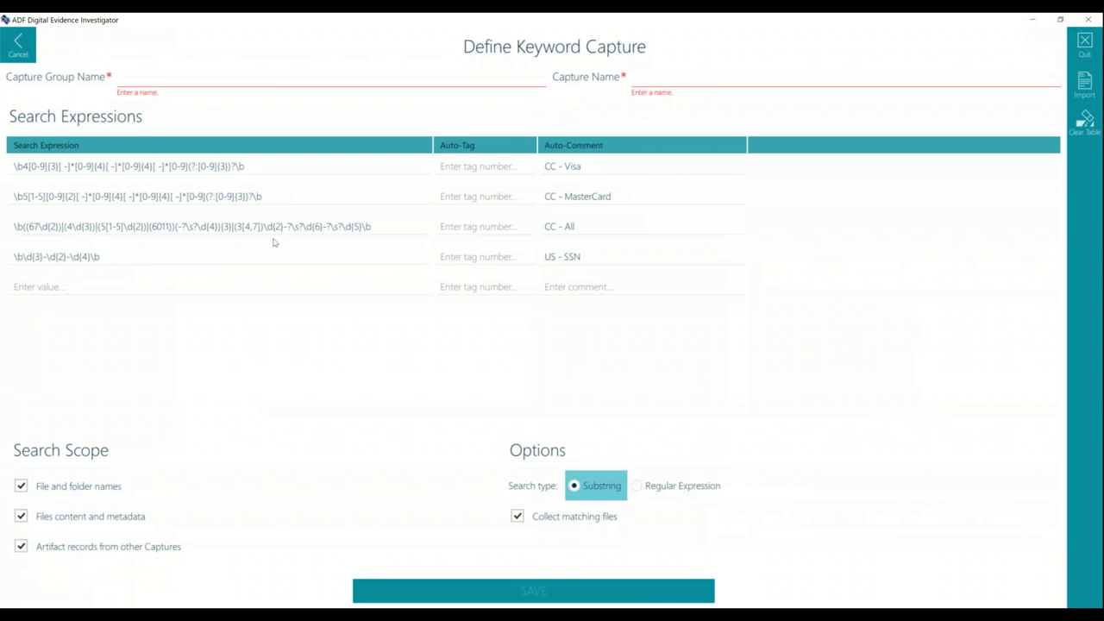
{"action": "left_click", "coordinate": [670, 490]}
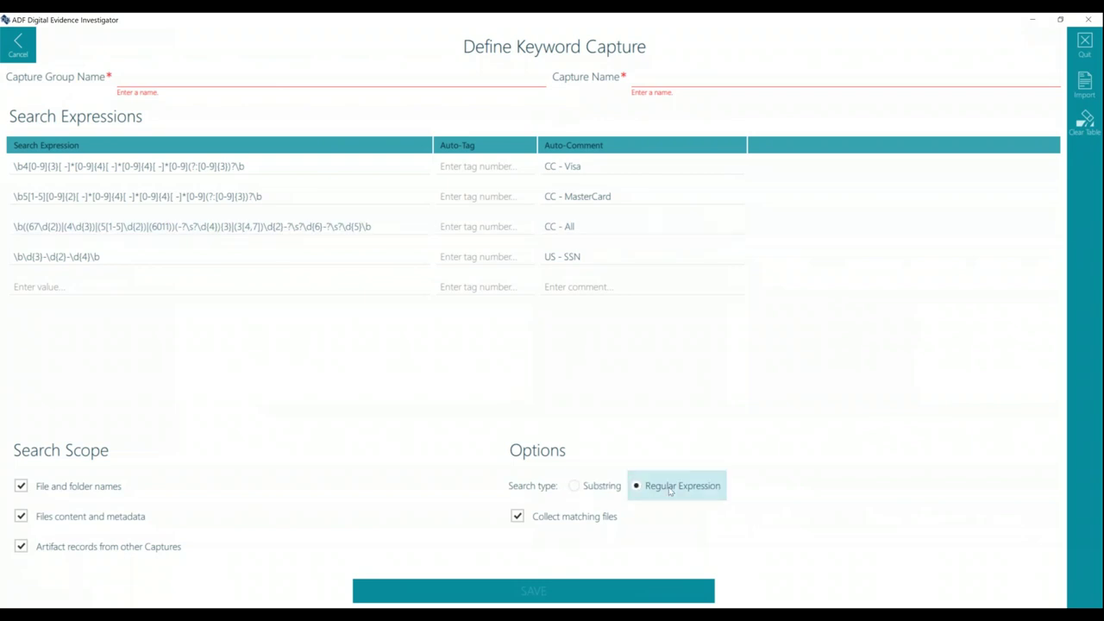
{"action": "left_click", "coordinate": [597, 485]}
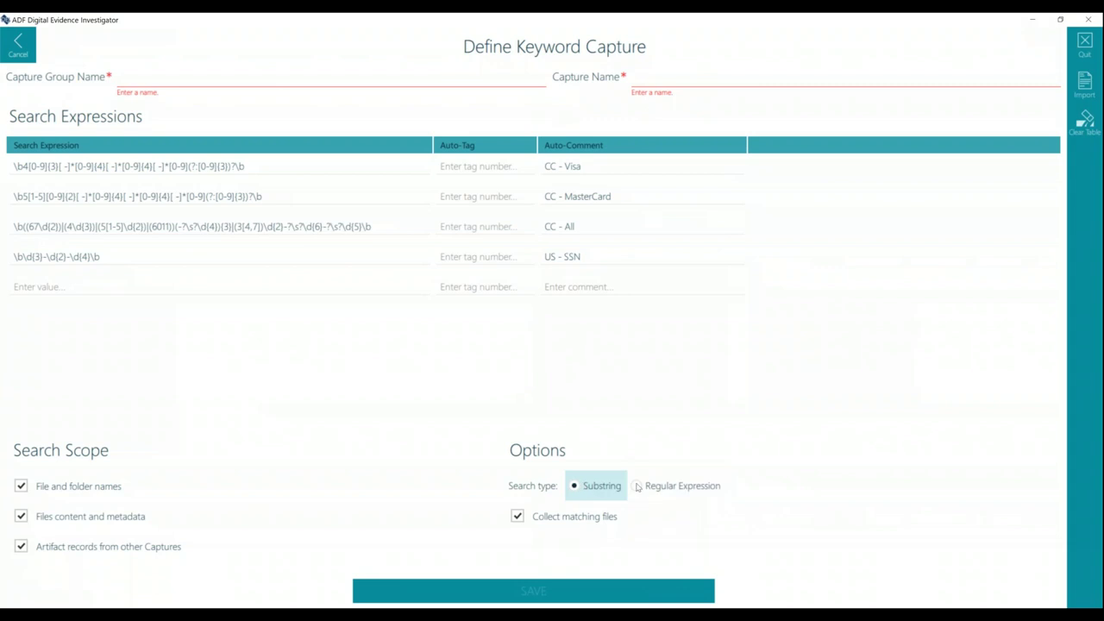
{"action": "left_click", "coordinate": [656, 487]}
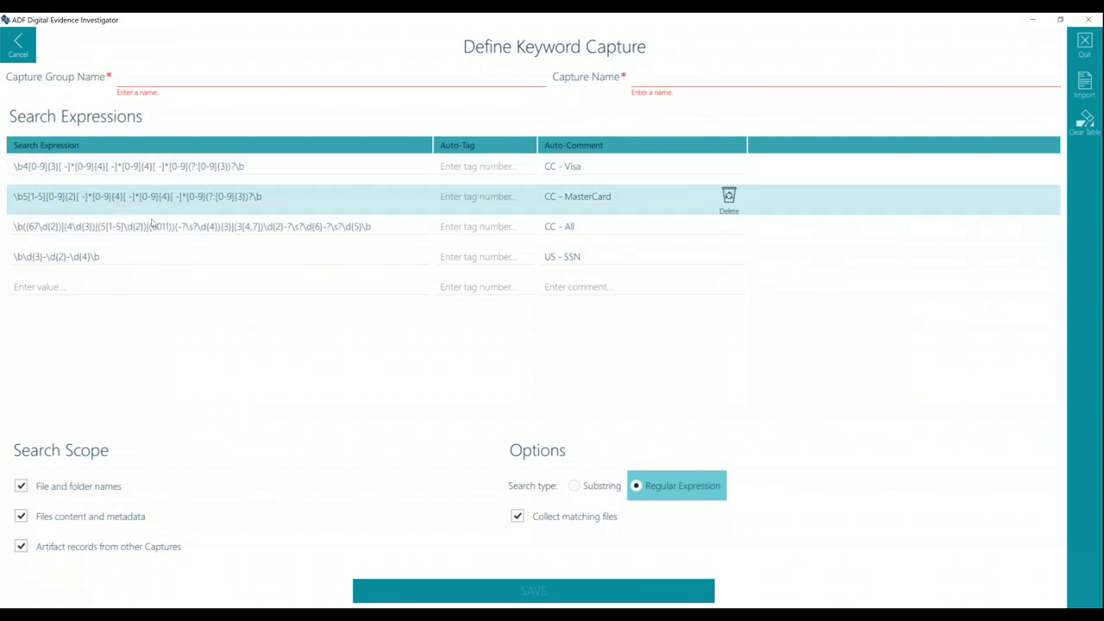
{"action": "left_click", "coordinate": [595, 487]}
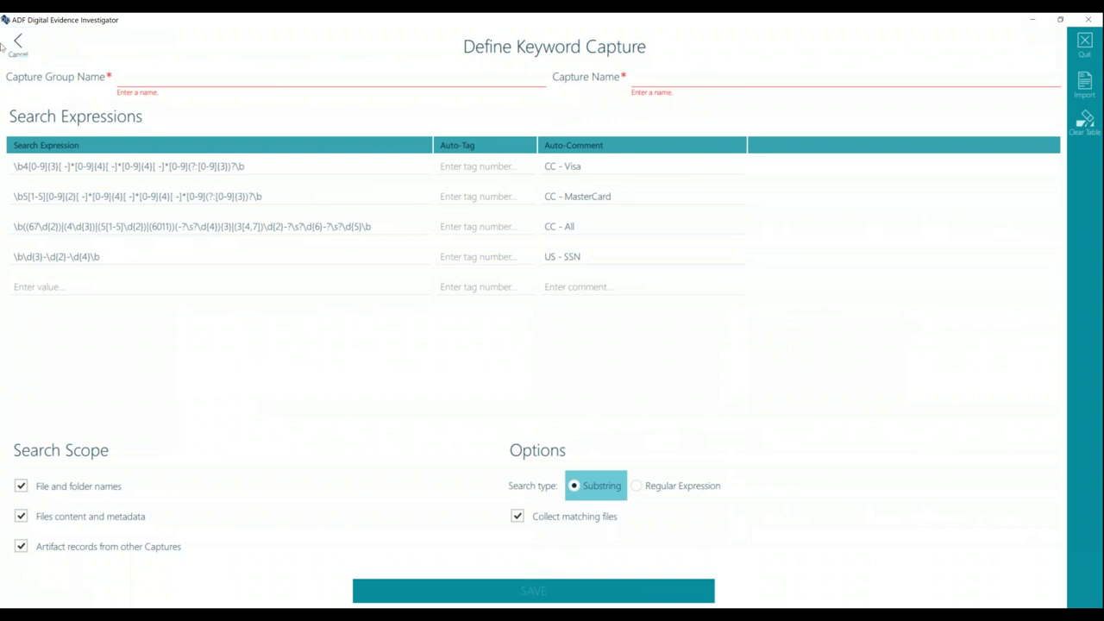
{"action": "left_click", "coordinate": [7, 47]}
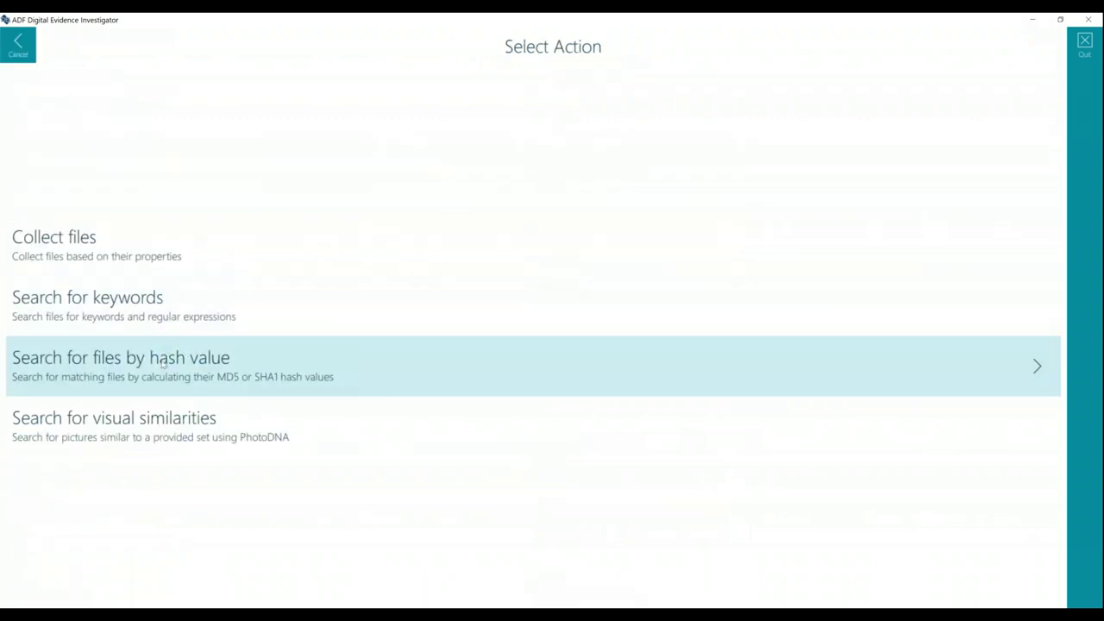
- Start a capture that searches for files by hash value, and add files to its hash list
{"action": "left_click", "coordinate": [162, 363]}
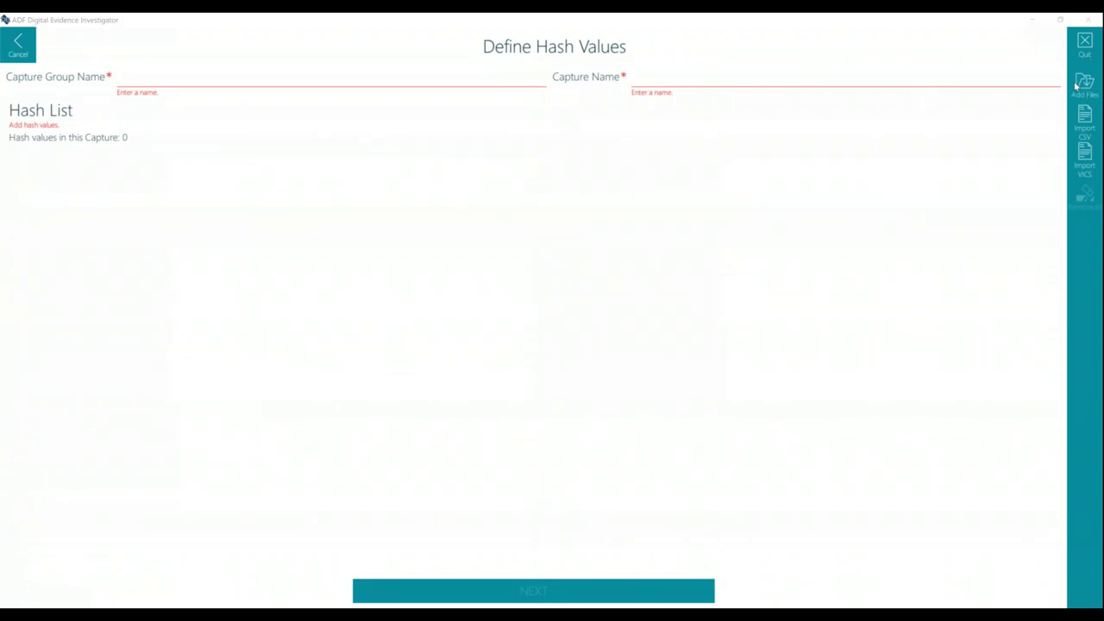
{"action": "left_click", "coordinate": [1081, 84]}
{"action": "left_click", "coordinate": [441, 316]}
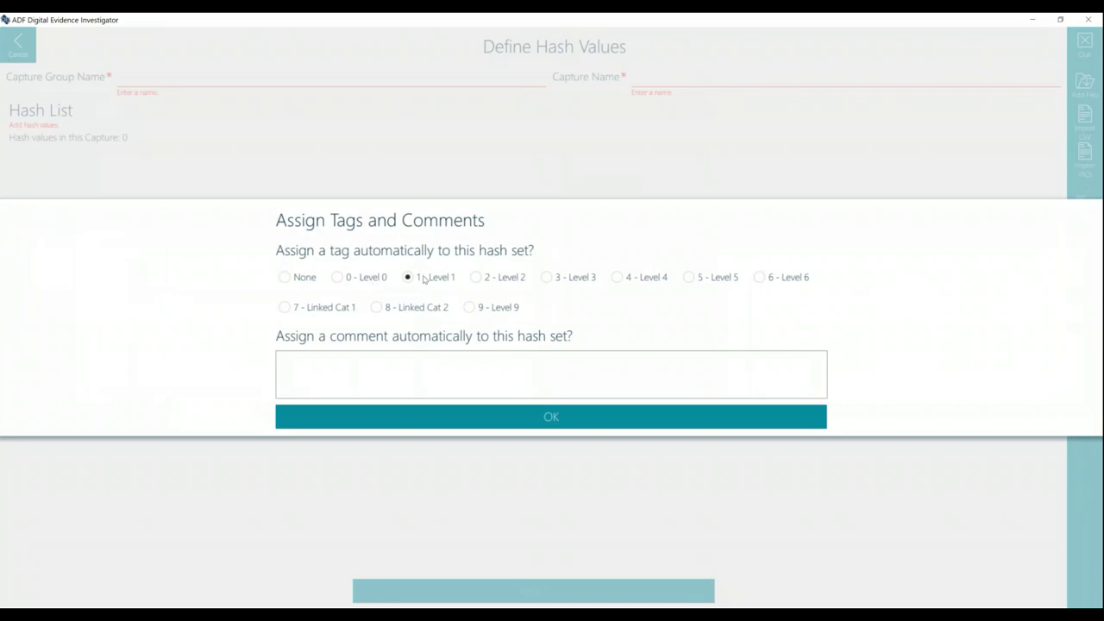
- Assign the tag 1 - Level 1 automatically to the added hash set, without a comment, and compute its hash values
{"action": "left_click", "coordinate": [480, 277]}
{"action": "left_click", "coordinate": [547, 278]}
{"action": "left_click", "coordinate": [616, 278]}
{"action": "left_click", "coordinate": [702, 278]}
{"action": "left_click", "coordinate": [761, 278]}
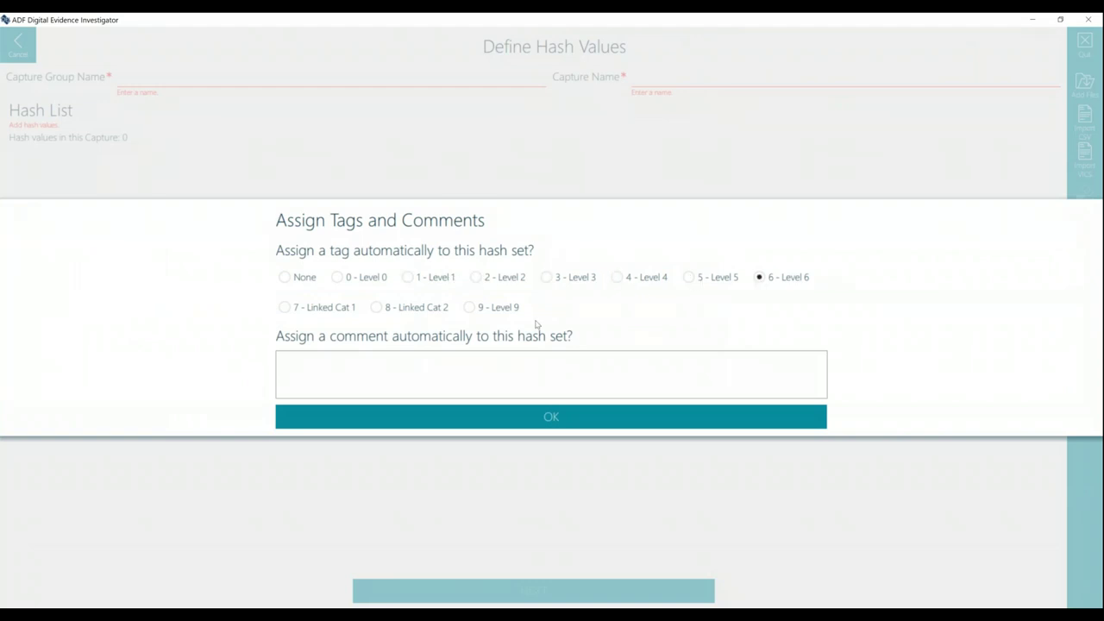
{"action": "left_click", "coordinate": [294, 308]}
{"action": "left_click", "coordinate": [430, 277]}
{"action": "left_click", "coordinate": [546, 417]}
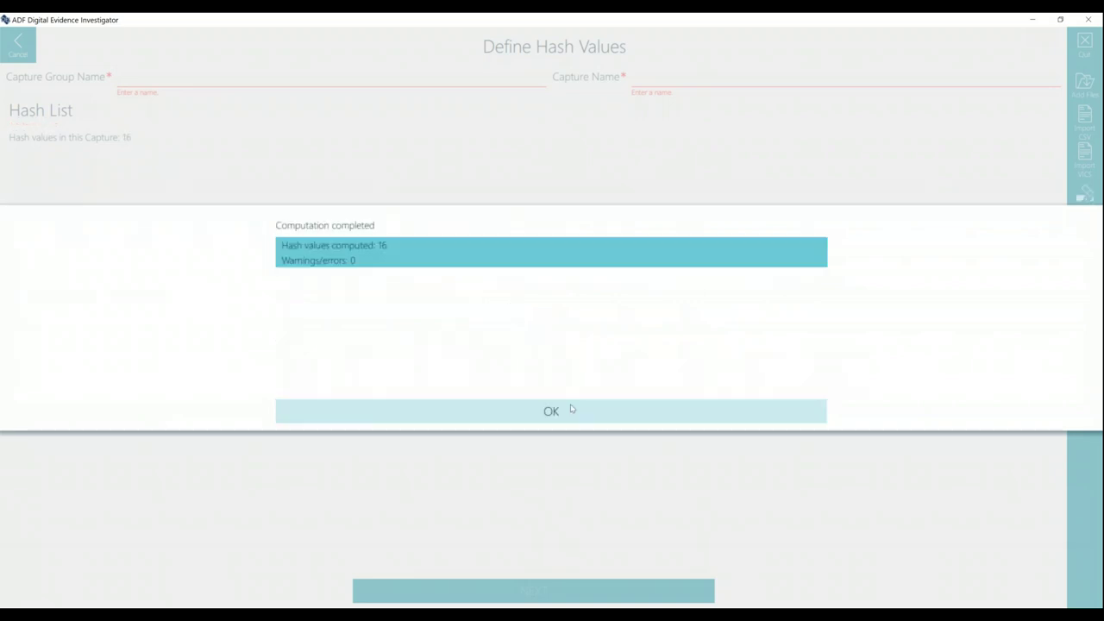
{"action": "left_click", "coordinate": [570, 405]}
- Import additional hash values from Canine Hash.csv into the hash list
{"action": "left_click", "coordinate": [1079, 119]}
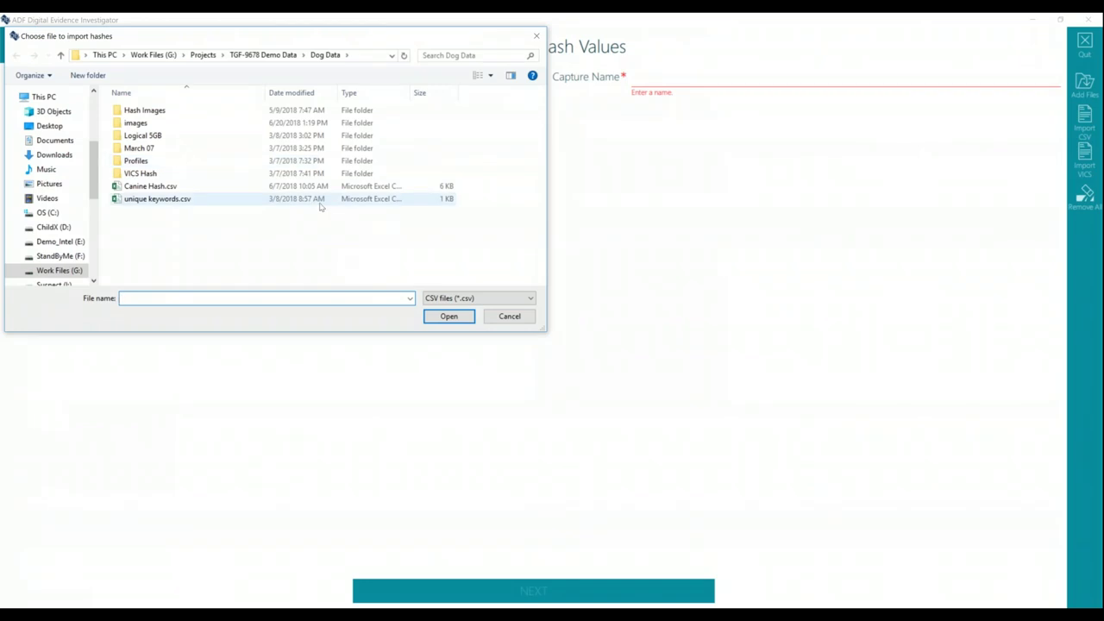
{"action": "left_click", "coordinate": [319, 205]}
{"action": "left_click", "coordinate": [175, 187]}
{"action": "left_click", "coordinate": [435, 315]}
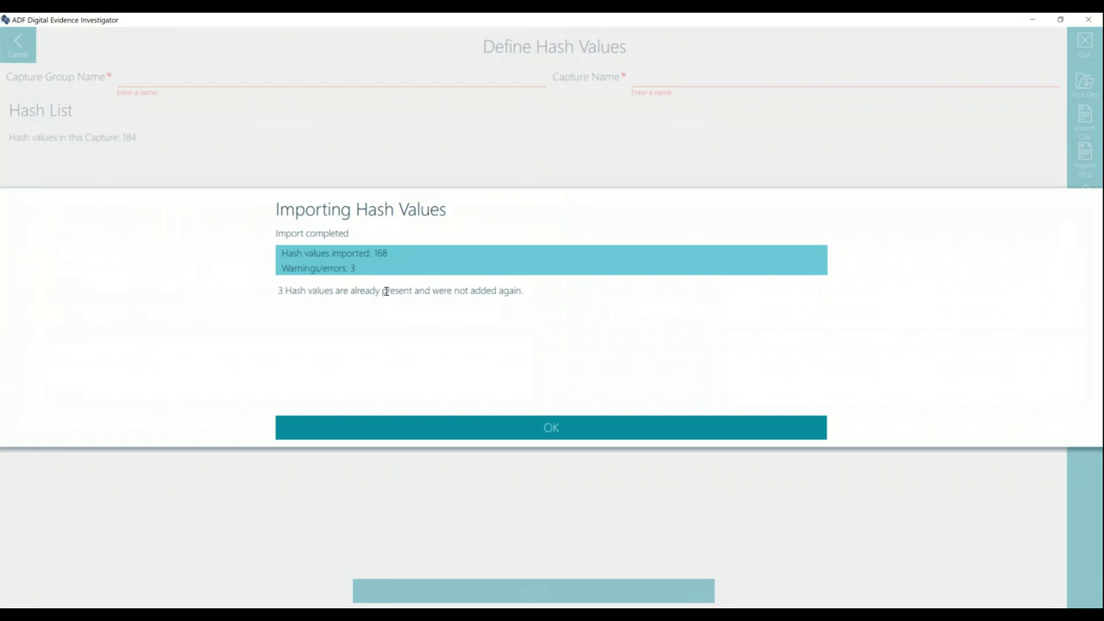
{"action": "left_click", "coordinate": [537, 428]}
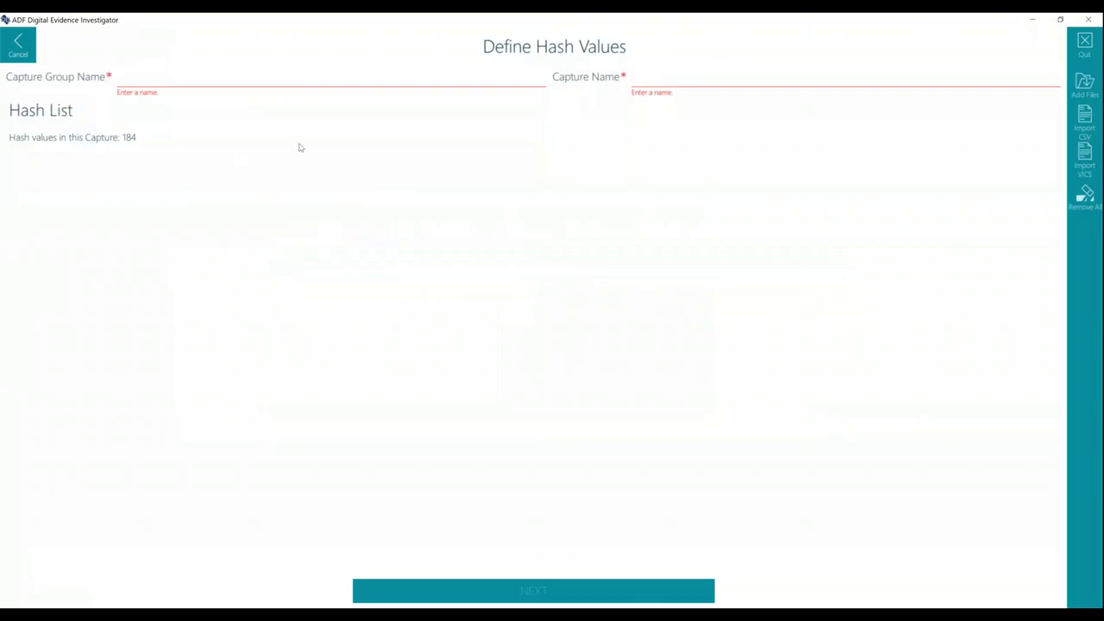
- Import the VICS data from Auto-Tag VICS Hash.json in the VICS Hash folder into the hash list
{"action": "left_click", "coordinate": [1073, 155]}
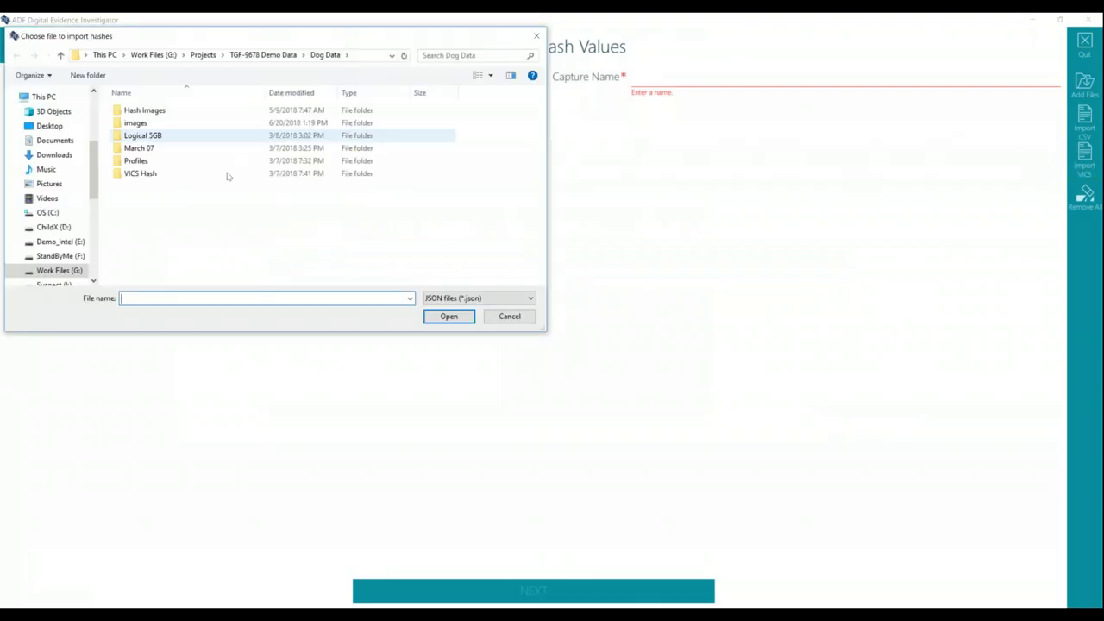
{"action": "double_click", "coordinate": [213, 173]}
{"action": "left_click", "coordinate": [302, 154]}
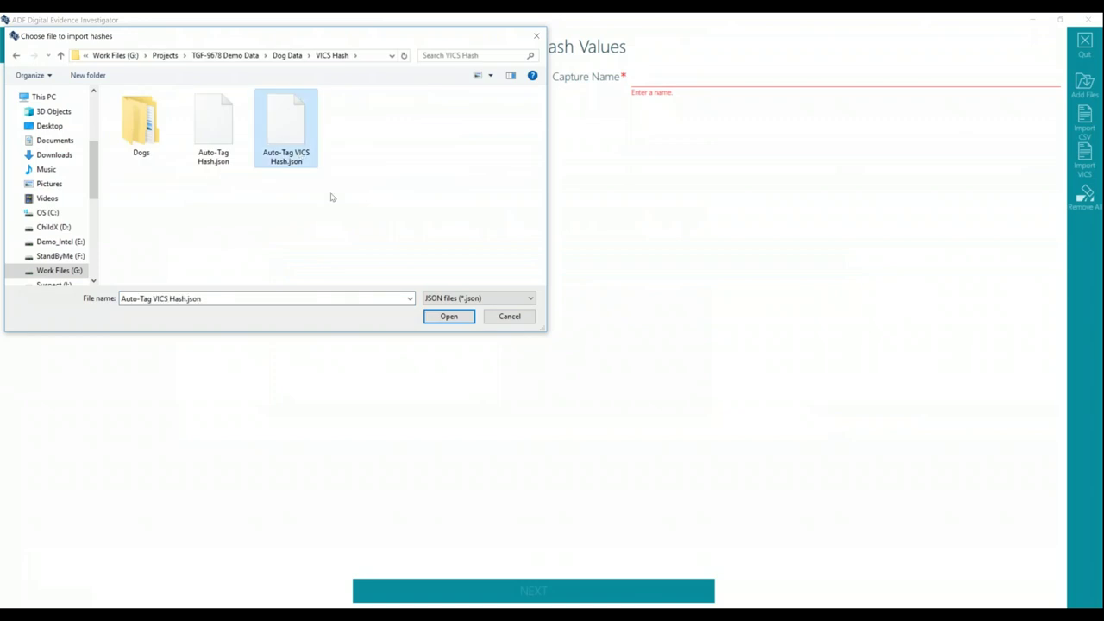
{"action": "left_click", "coordinate": [450, 317]}
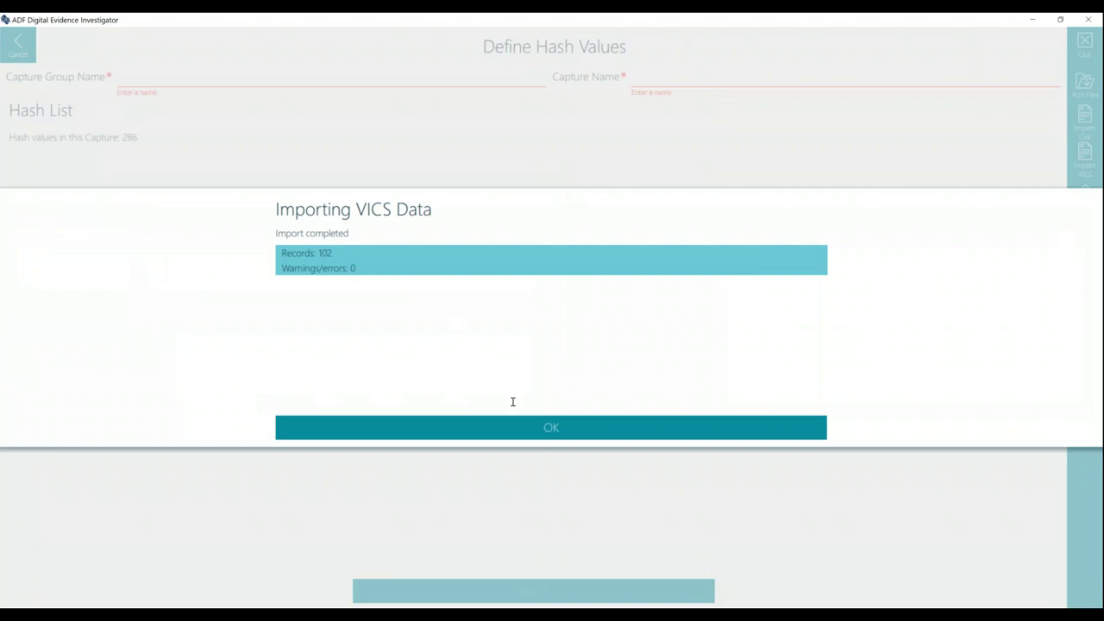
{"action": "left_click", "coordinate": [555, 428]}
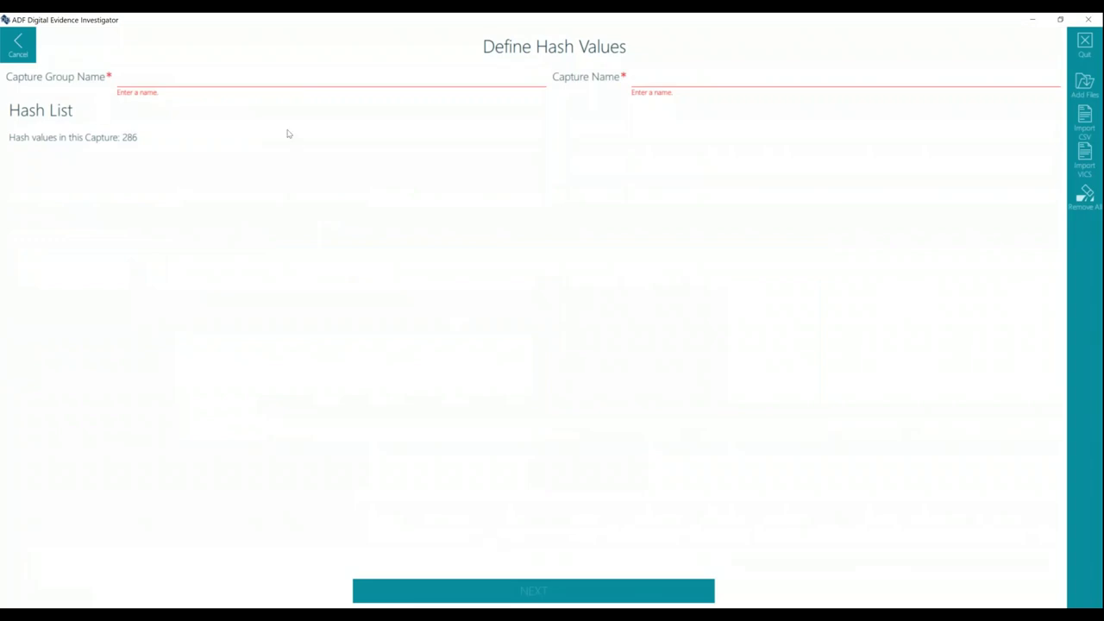
- Assign the hash capture to the group Hash Sets, name it hASH 12345, and proceed to defining the files to hash
{"action": "left_click", "coordinate": [272, 75]}
{"action": "type", "text": "Hash Sets"}
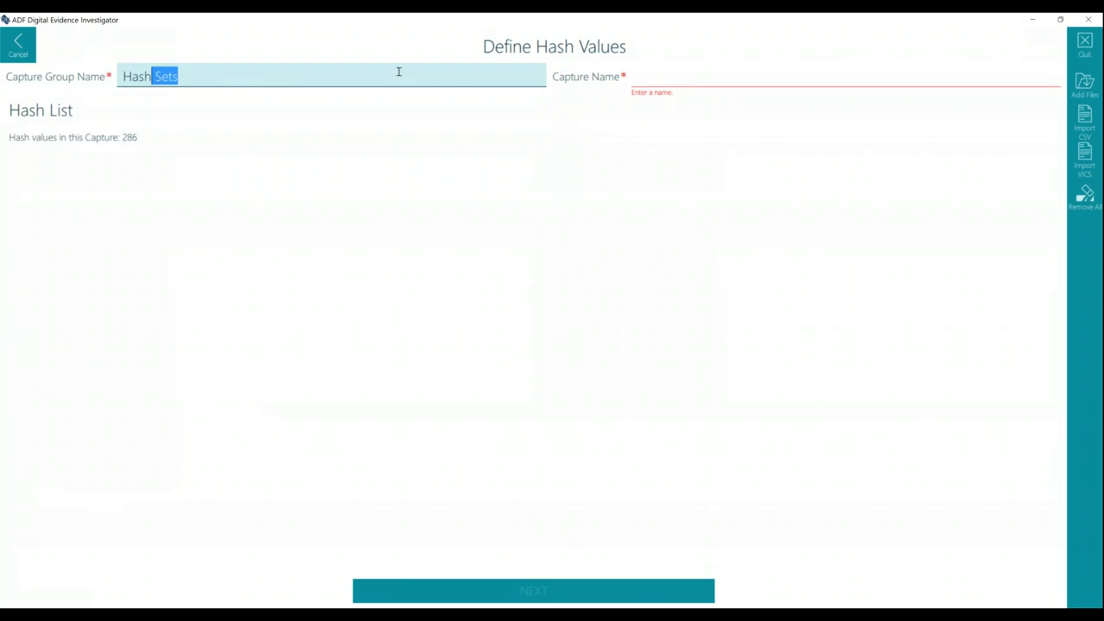
{"action": "left_click", "coordinate": [657, 80]}
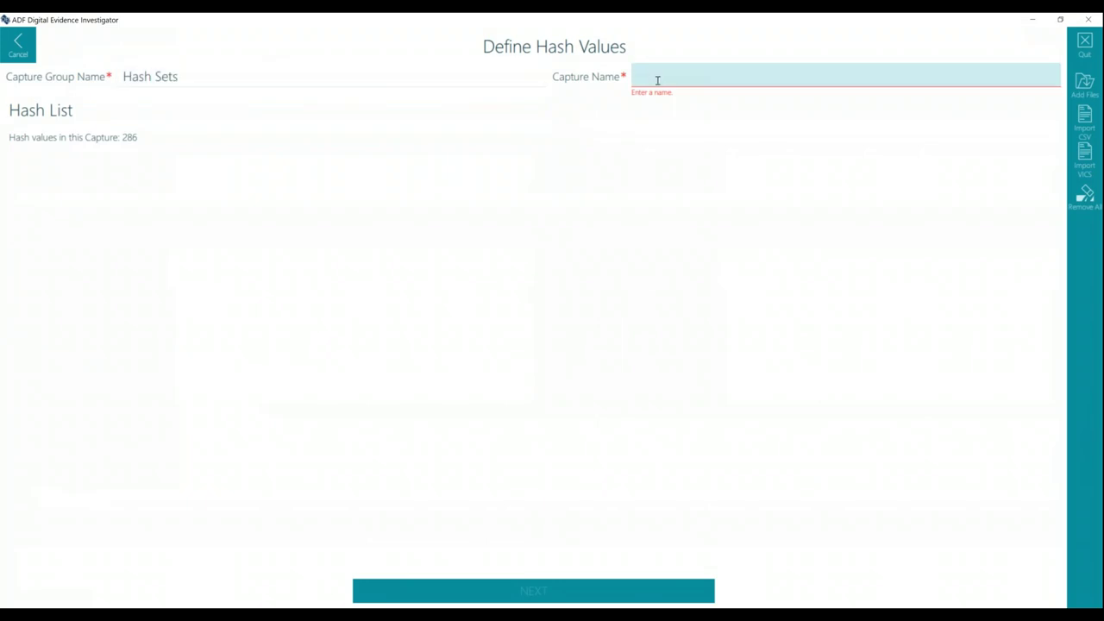
{"action": "type", "text": "hASH"}
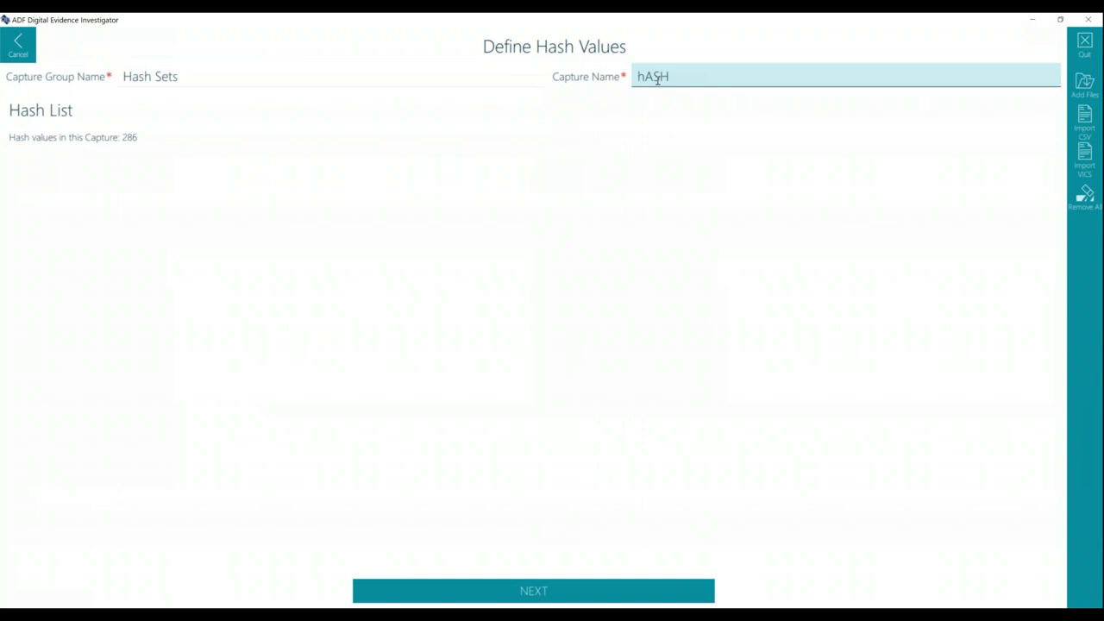
{"action": "type", "text": " 12345"}
{"action": "left_click", "coordinate": [549, 594]}
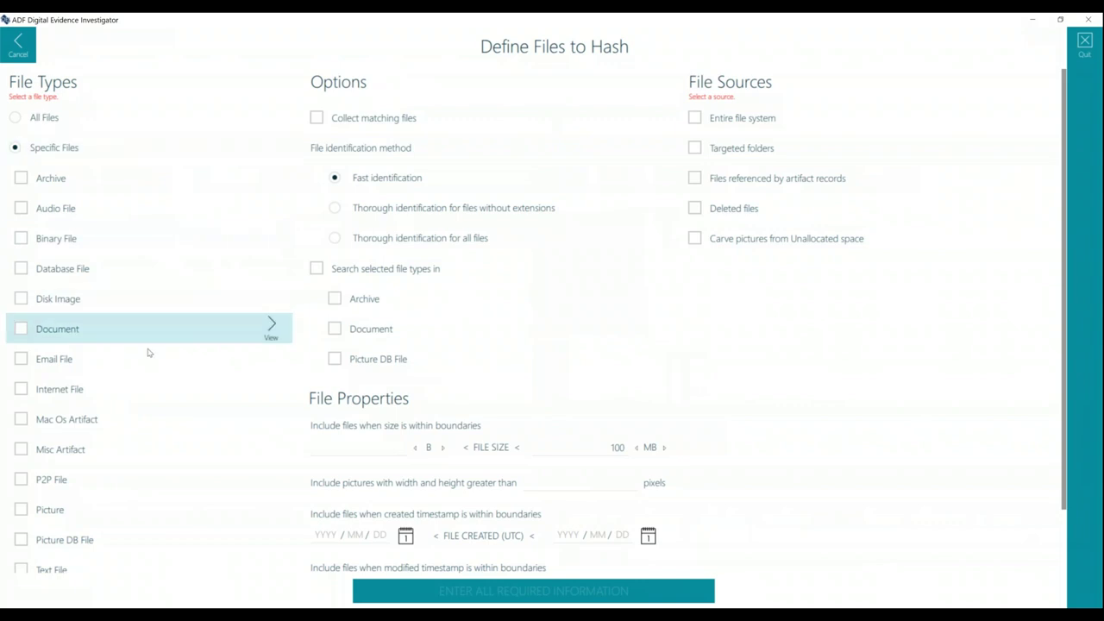
- Hash Picture and Video files with thorough identification for files without extensions, and review the formats that both file types cover
{"action": "left_click", "coordinate": [52, 513]}
{"action": "scroll", "coordinate": [60, 546], "scroll_direction": "down", "scroll_amount": 2}
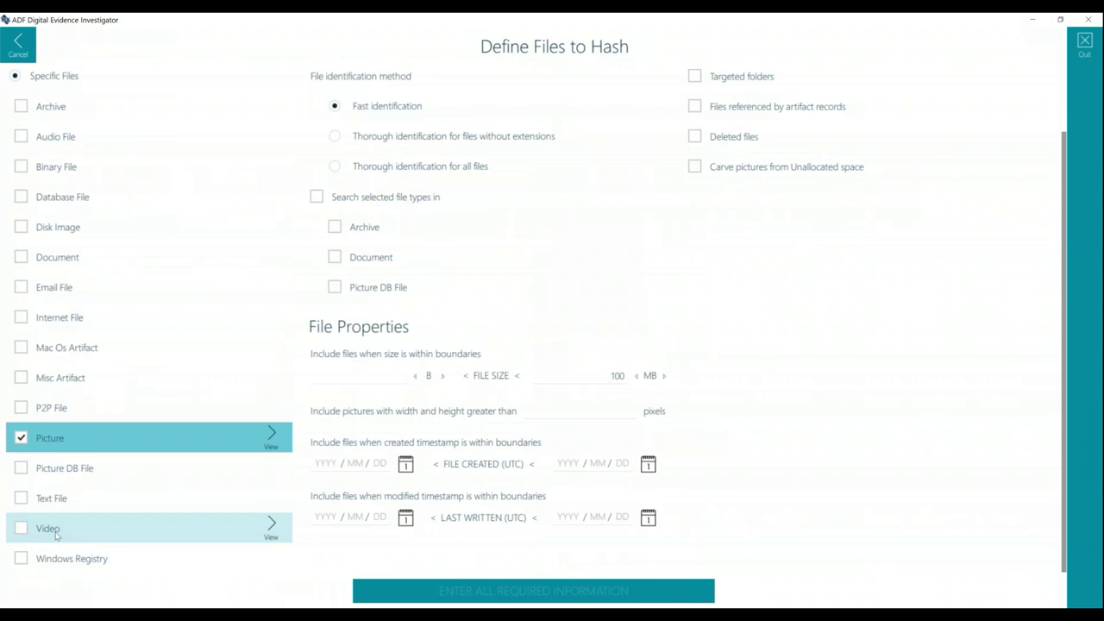
{"action": "left_click", "coordinate": [52, 528]}
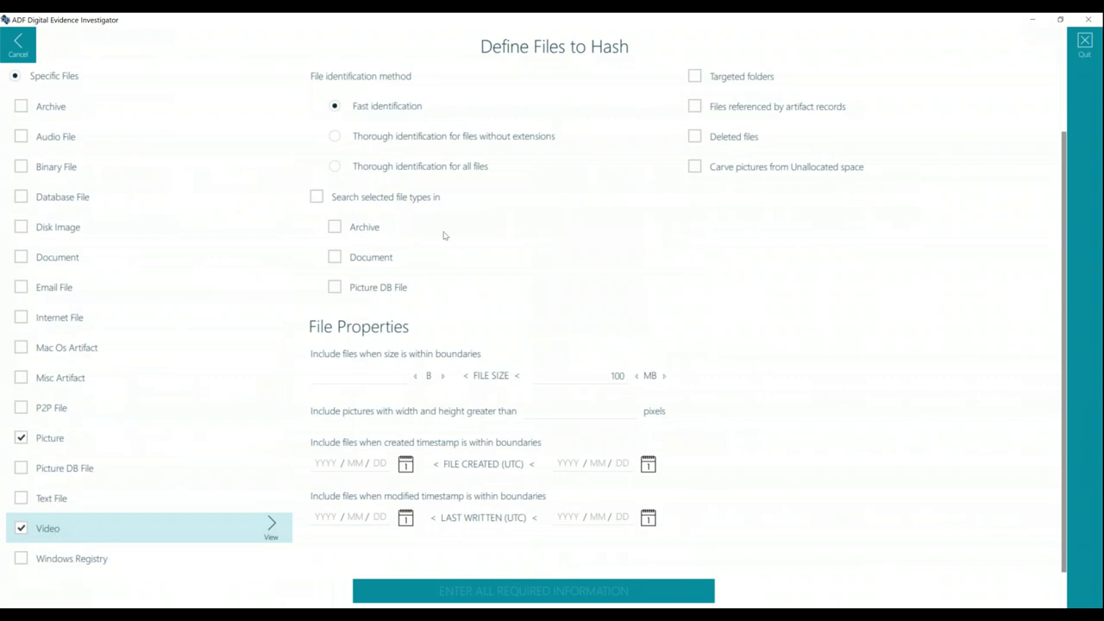
{"action": "left_click", "coordinate": [422, 142]}
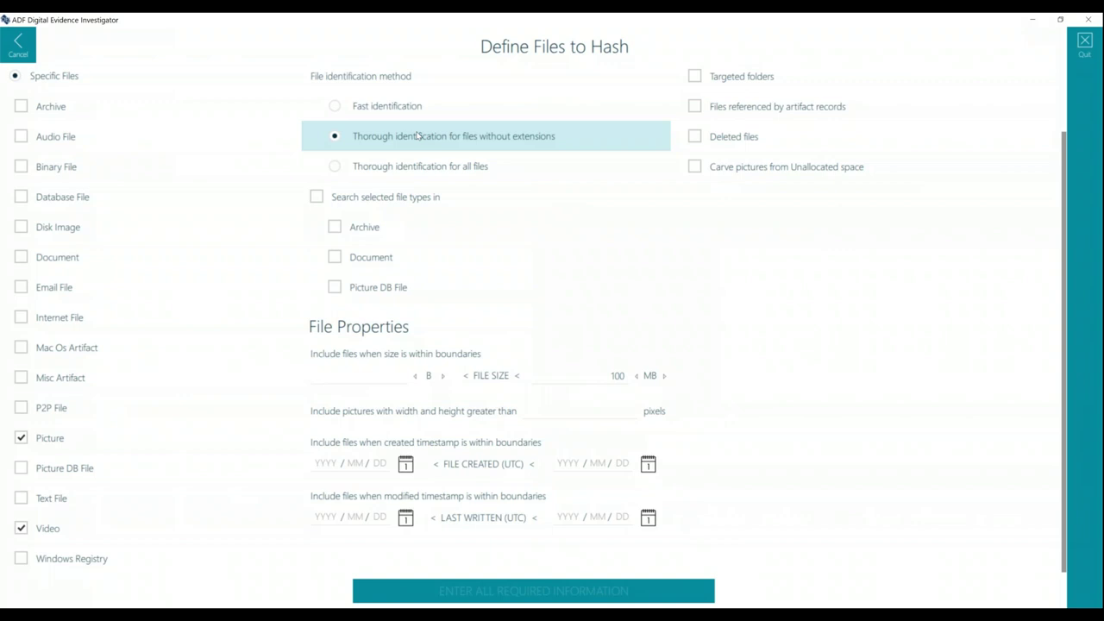
{"action": "mouse_move", "coordinate": [270, 445]}
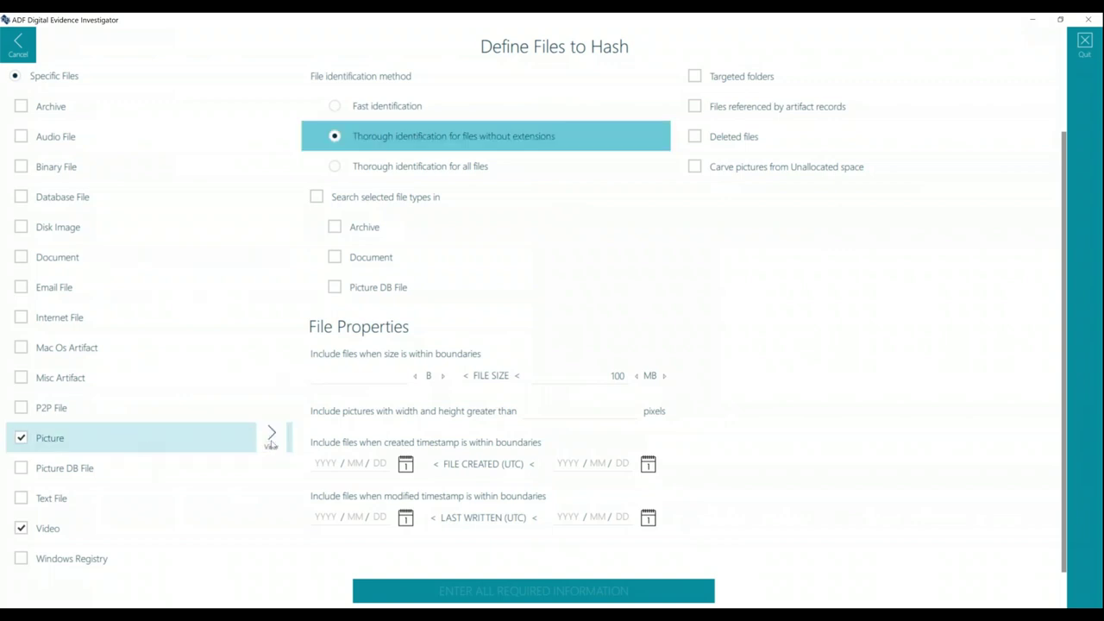
{"action": "left_click", "coordinate": [270, 438]}
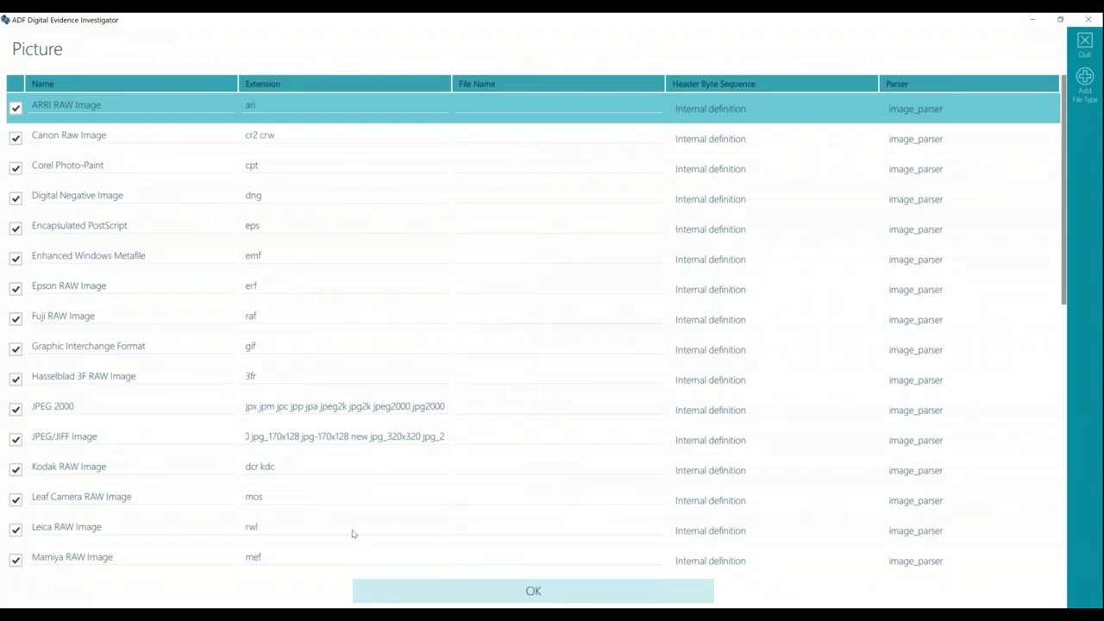
{"action": "left_click", "coordinate": [371, 591]}
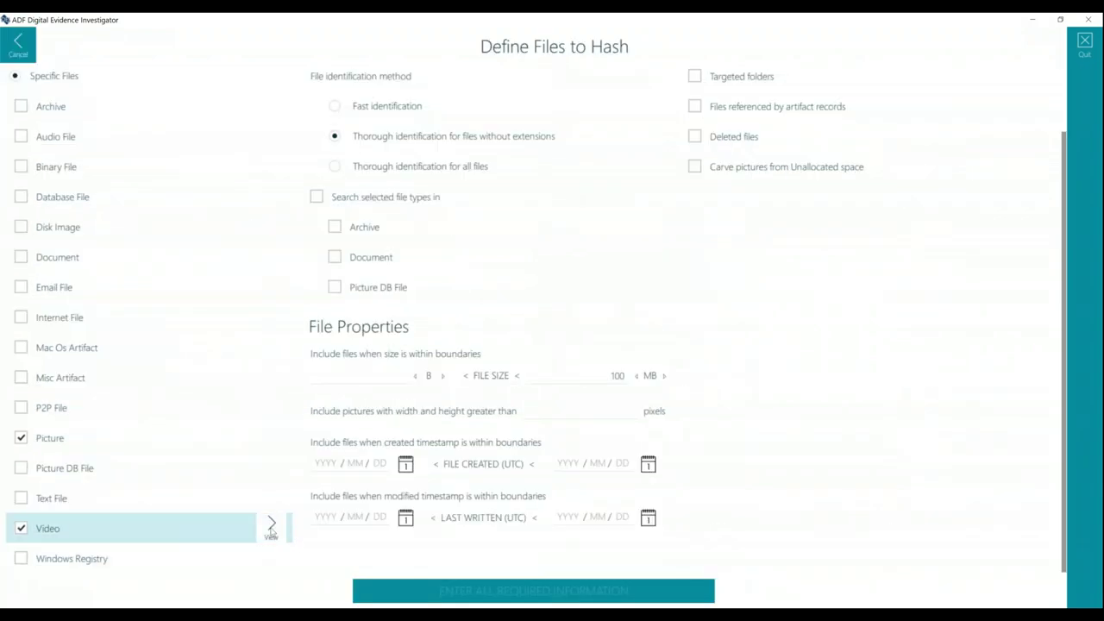
{"action": "left_click", "coordinate": [271, 526]}
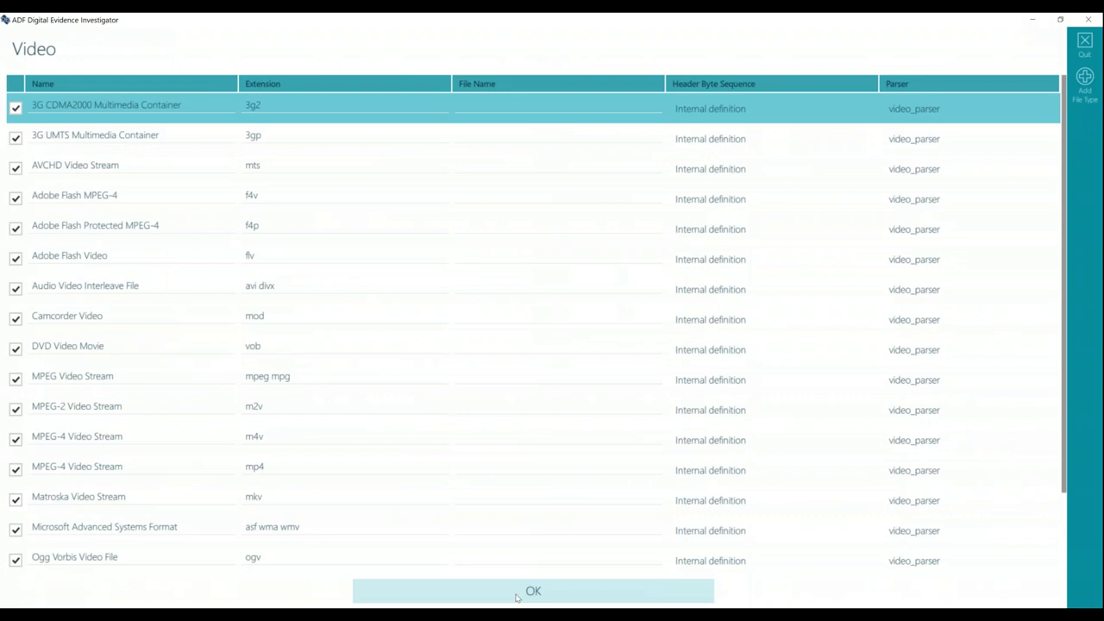
{"action": "left_click", "coordinate": [515, 593]}
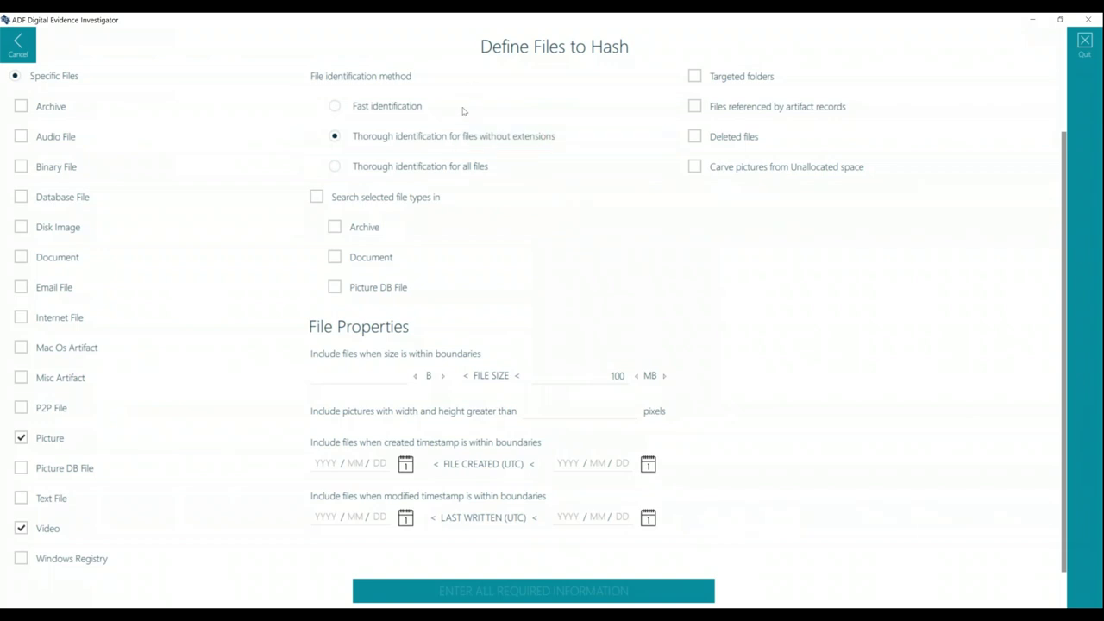
- Collect the matching files and also search the selected file types inside Archive, Document and Picture DB File containers
{"action": "scroll", "coordinate": [369, 126], "scroll_direction": "up", "scroll_amount": 1}
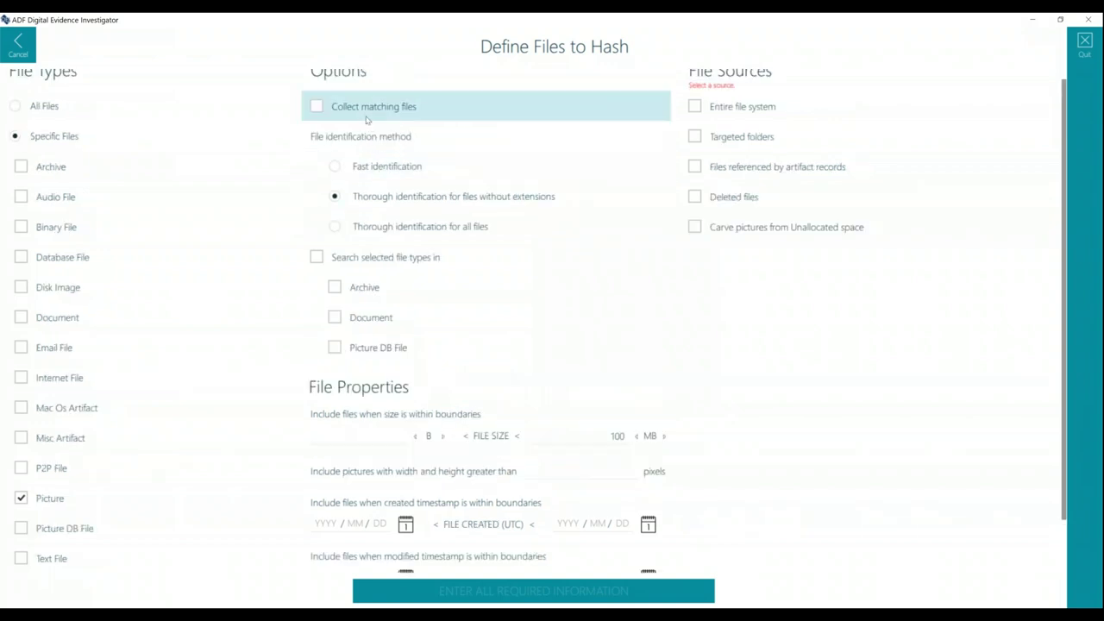
{"action": "left_click", "coordinate": [362, 110]}
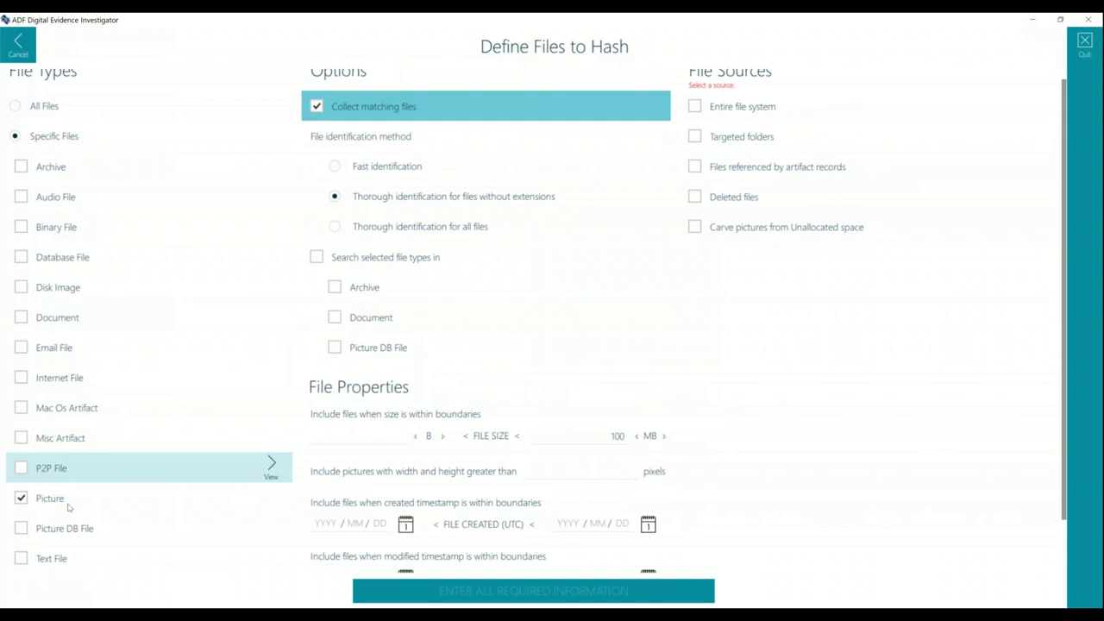
{"action": "left_click", "coordinate": [347, 262]}
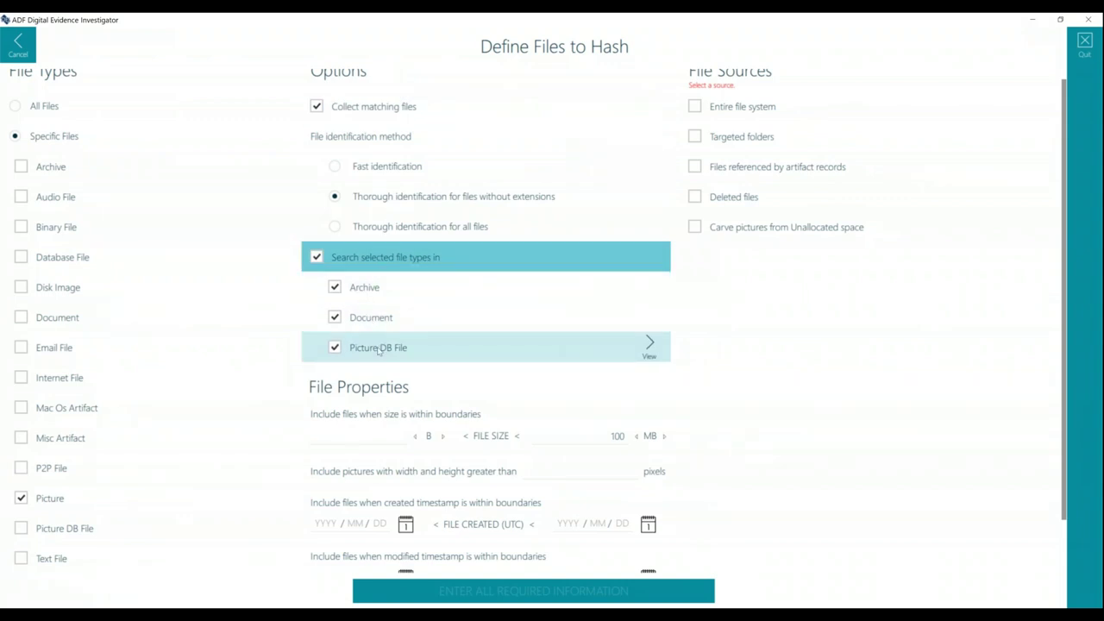
- Use the targeted folders as the file source, review the folder list, and save the hash capture
{"action": "left_click", "coordinate": [712, 141]}
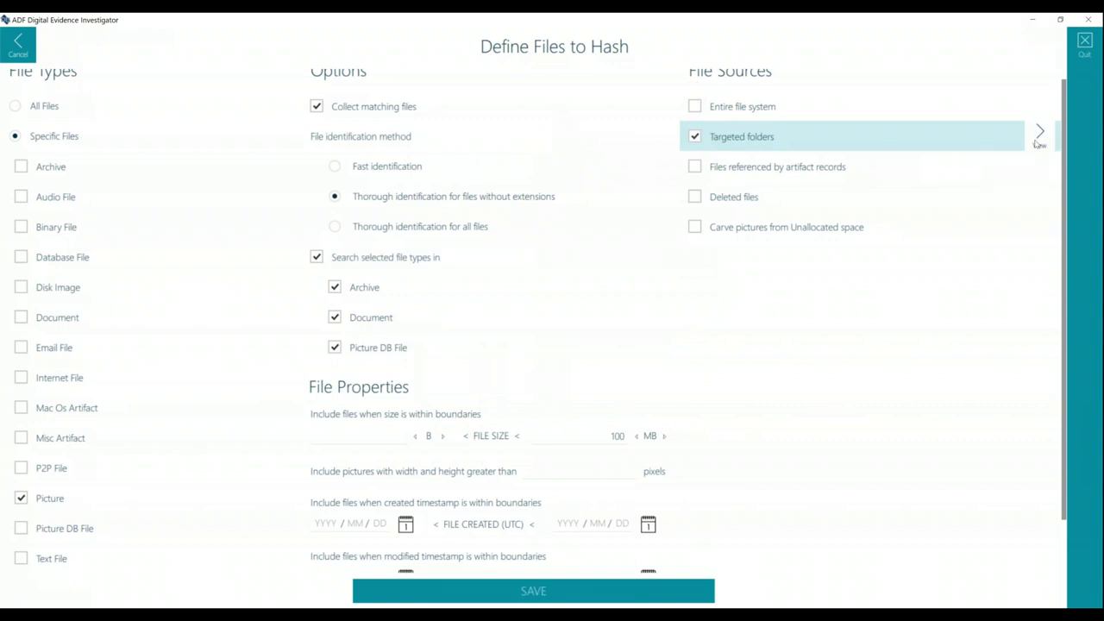
{"action": "left_click", "coordinate": [1038, 140]}
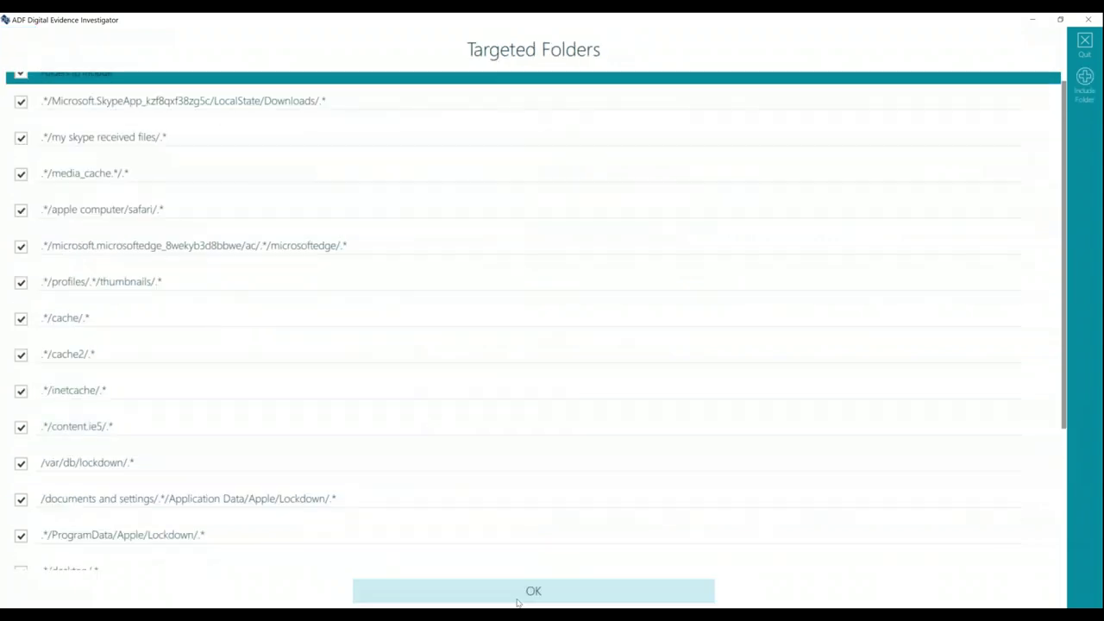
{"action": "left_click", "coordinate": [517, 598]}
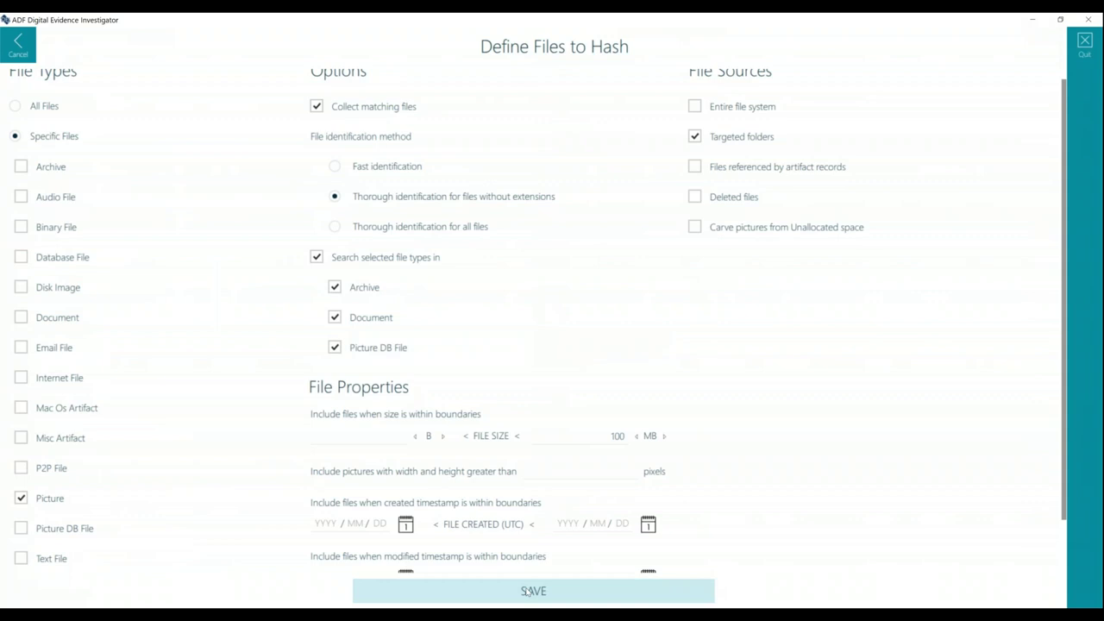
{"action": "left_click", "coordinate": [528, 591]}
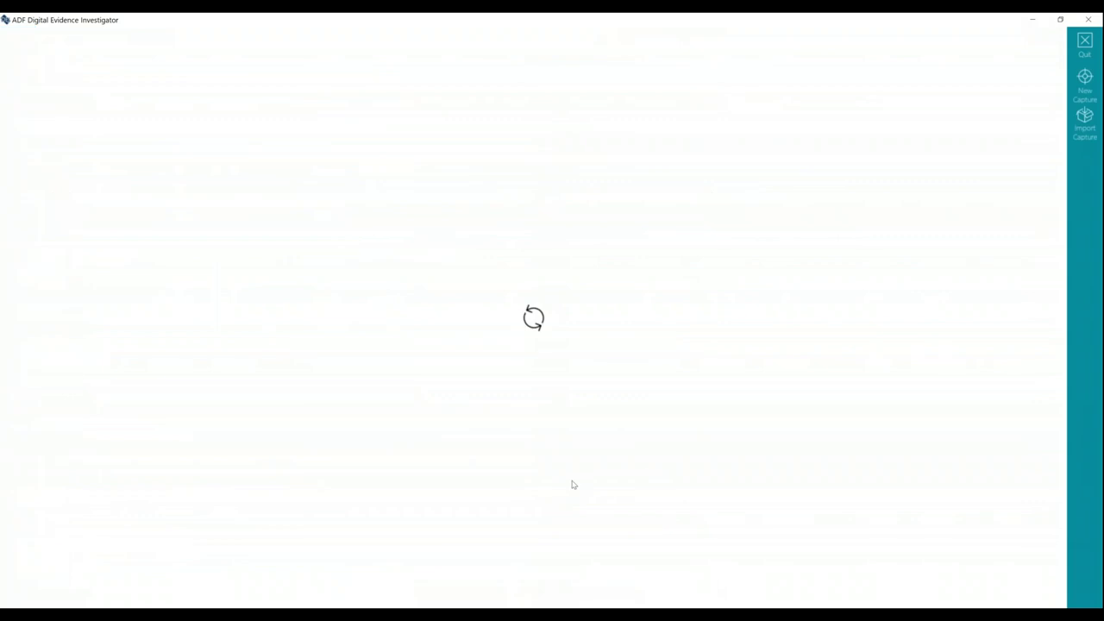
- Look over the profile's available captures, then cancel the unnamed search profile and return to the main screen
{"action": "scroll", "coordinate": [630, 382], "scroll_direction": "down", "scroll_amount": 2}
{"action": "scroll", "coordinate": [631, 382], "scroll_direction": "down", "scroll_amount": 4}
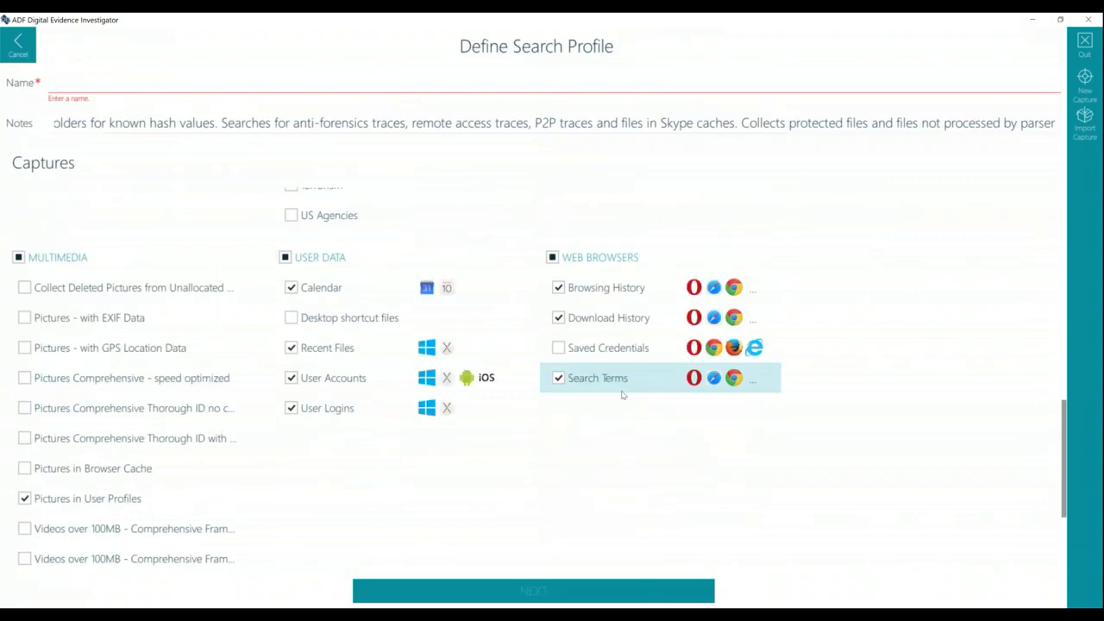
{"action": "scroll", "coordinate": [621, 395], "scroll_direction": "up", "scroll_amount": 5}
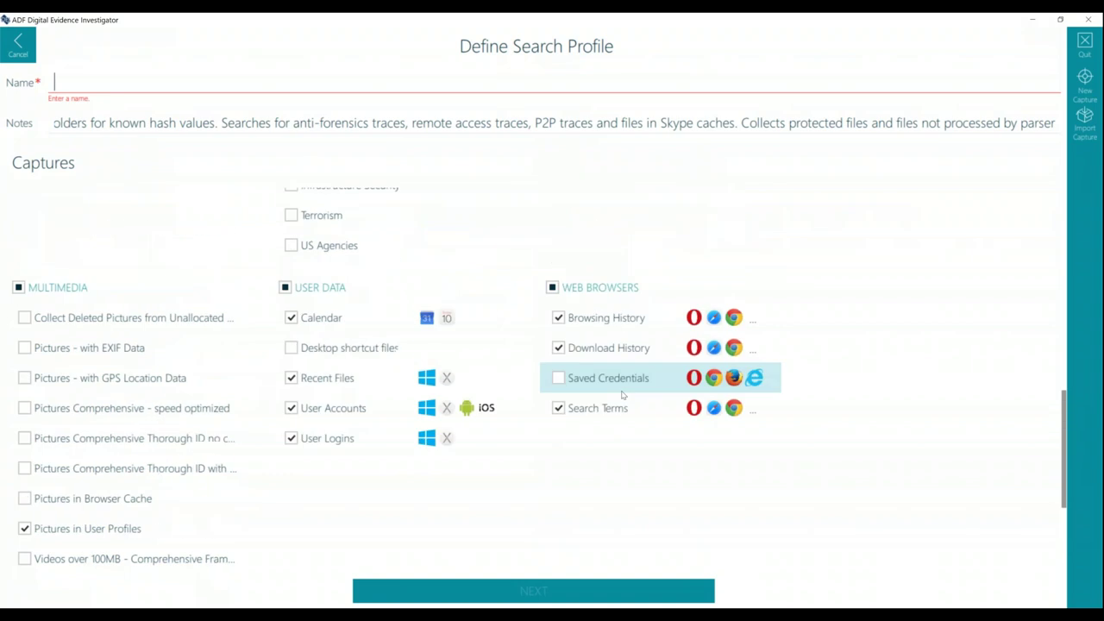
{"action": "left_click", "coordinate": [18, 44]}
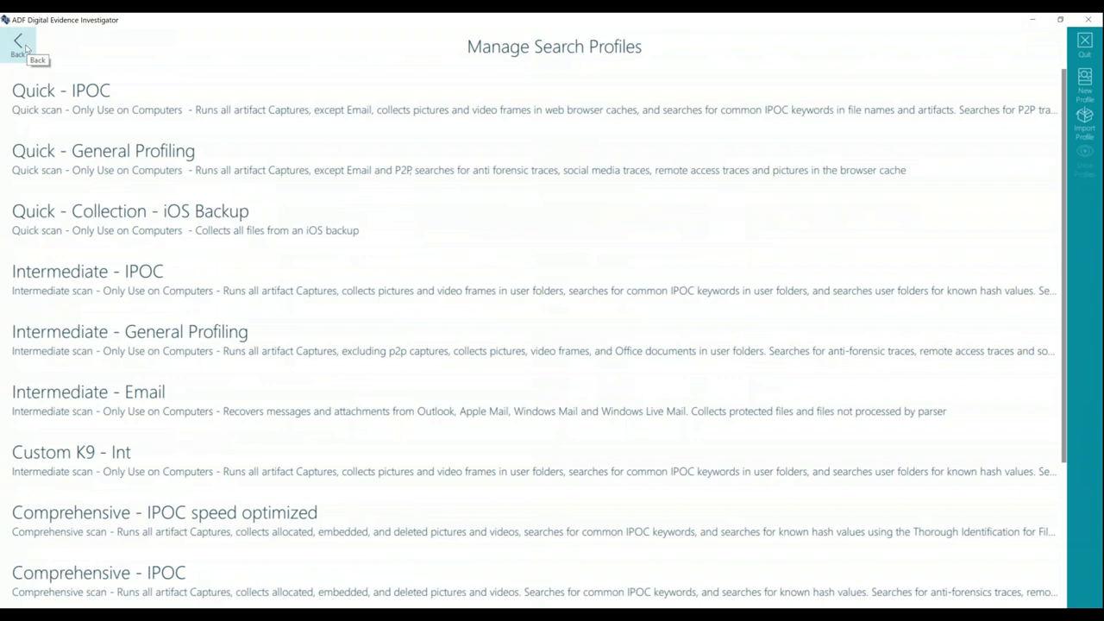
{"action": "left_click", "coordinate": [18, 43]}
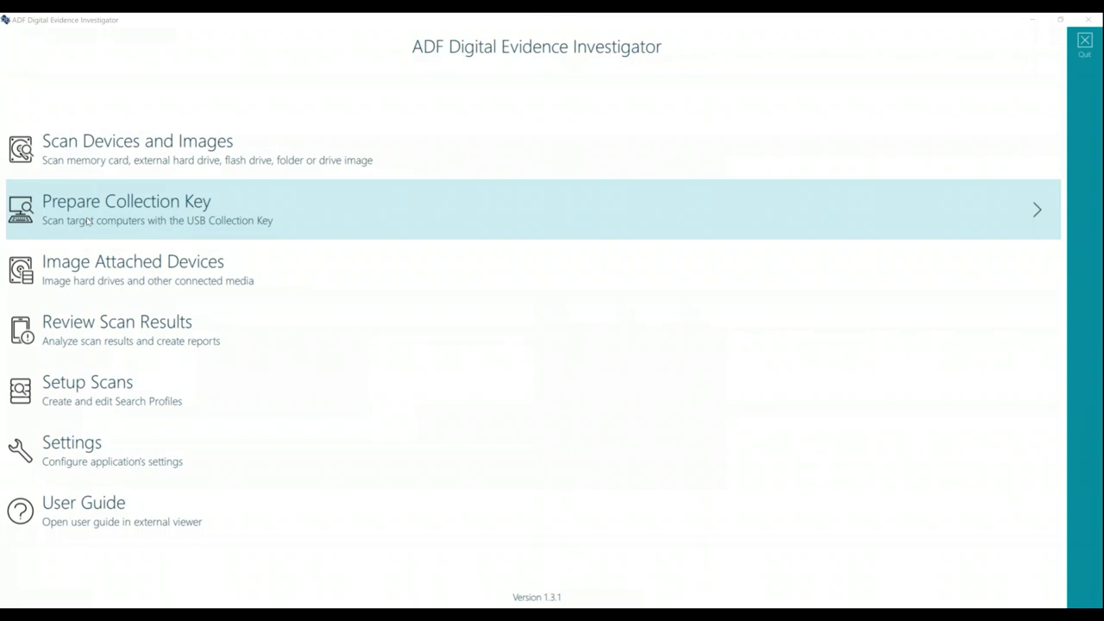
- Select Custom K9 - Int, Quick - IPOC, Quick - General Profiling and Intermediate - IPOC for a collection key on New Volume (H:), and leave without preparing it
{"action": "left_click", "coordinate": [87, 222]}
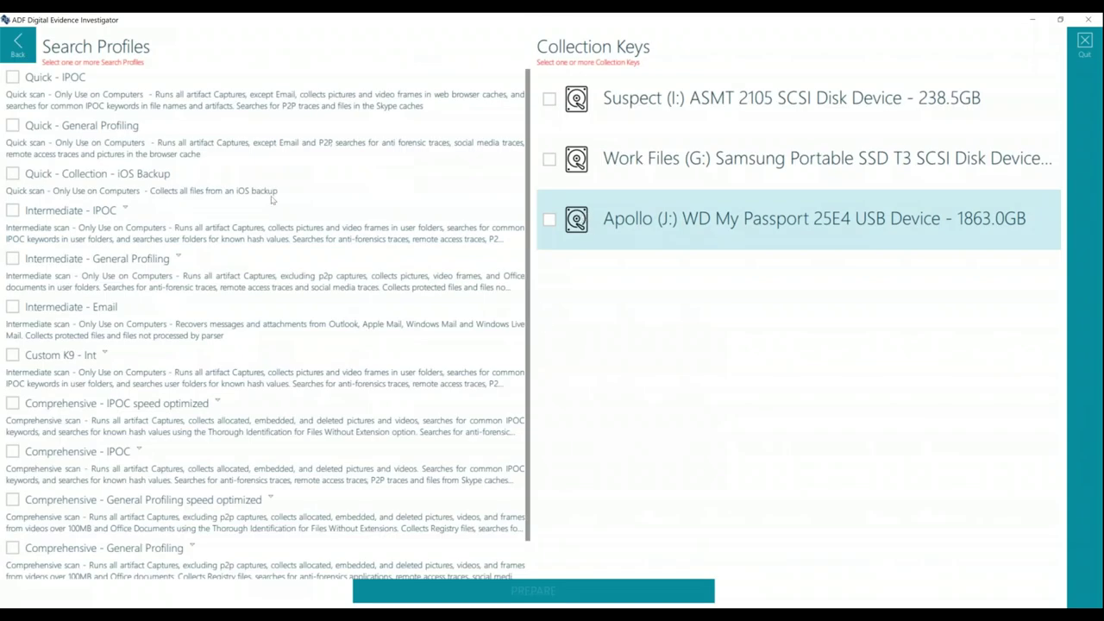
{"action": "left_click", "coordinate": [19, 45]}
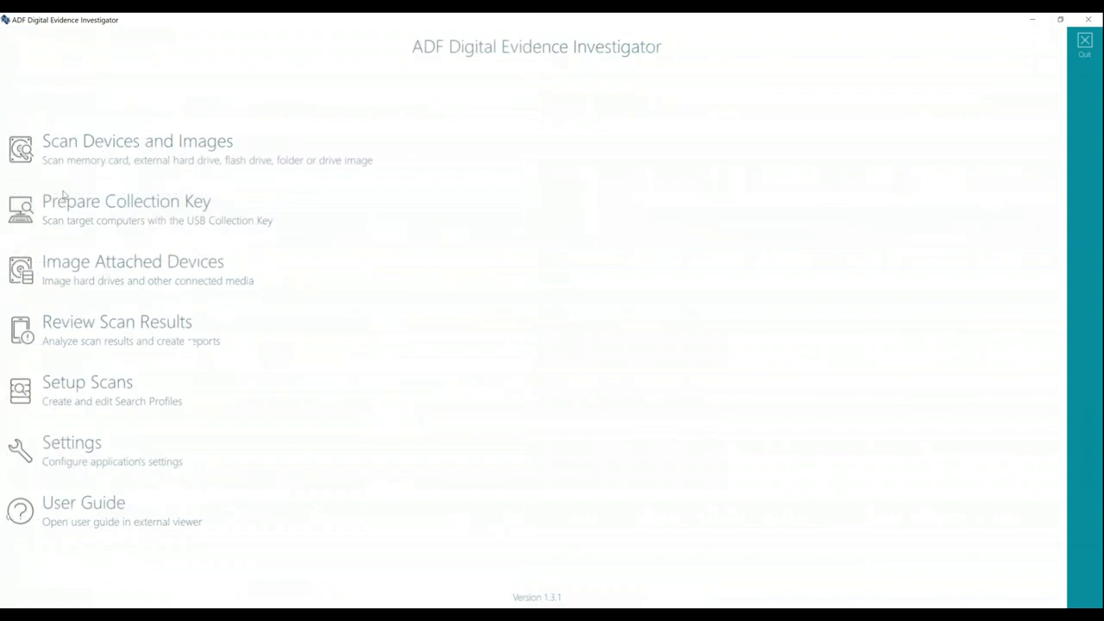
{"action": "left_click", "coordinate": [62, 214]}
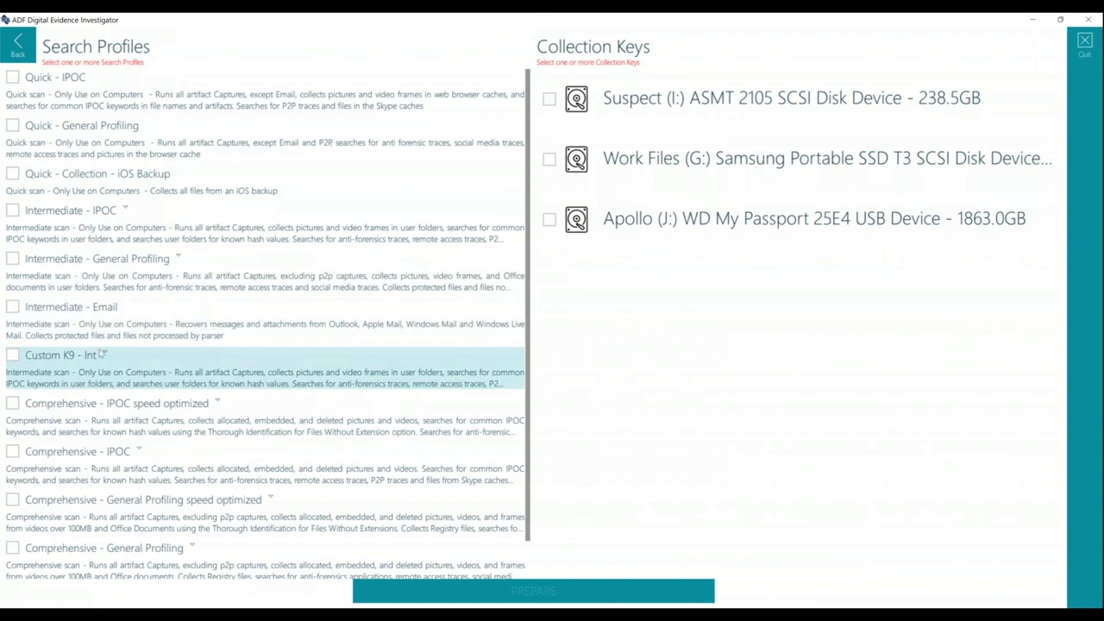
{"action": "left_click", "coordinate": [21, 362]}
{"action": "left_click", "coordinate": [84, 95]}
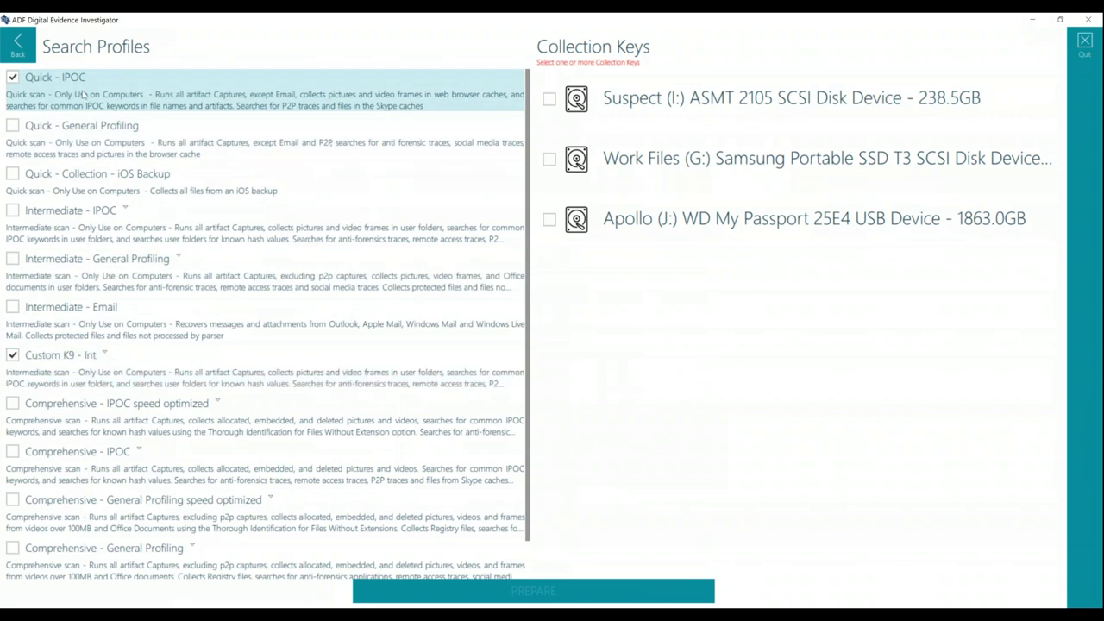
{"action": "left_click", "coordinate": [92, 137]}
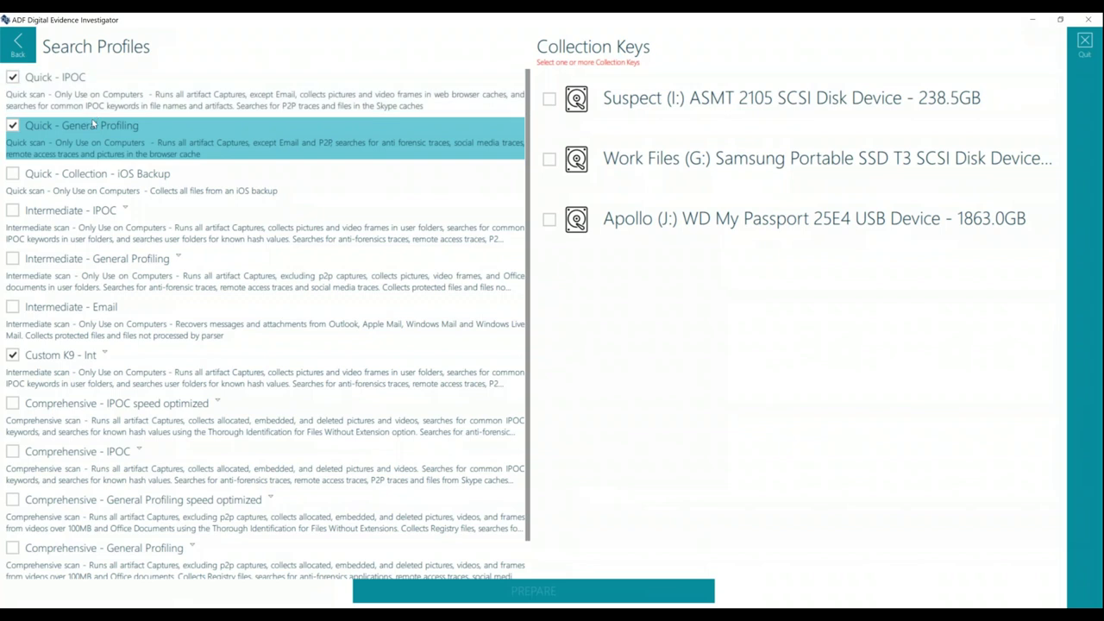
{"action": "left_click", "coordinate": [83, 225]}
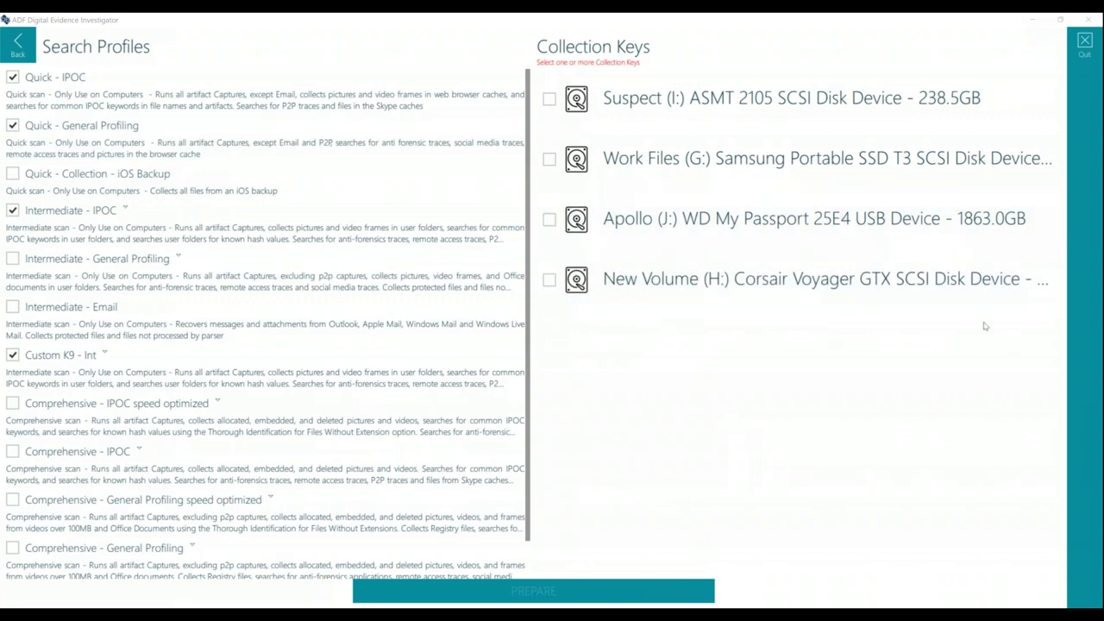
{"action": "left_click", "coordinate": [549, 280]}
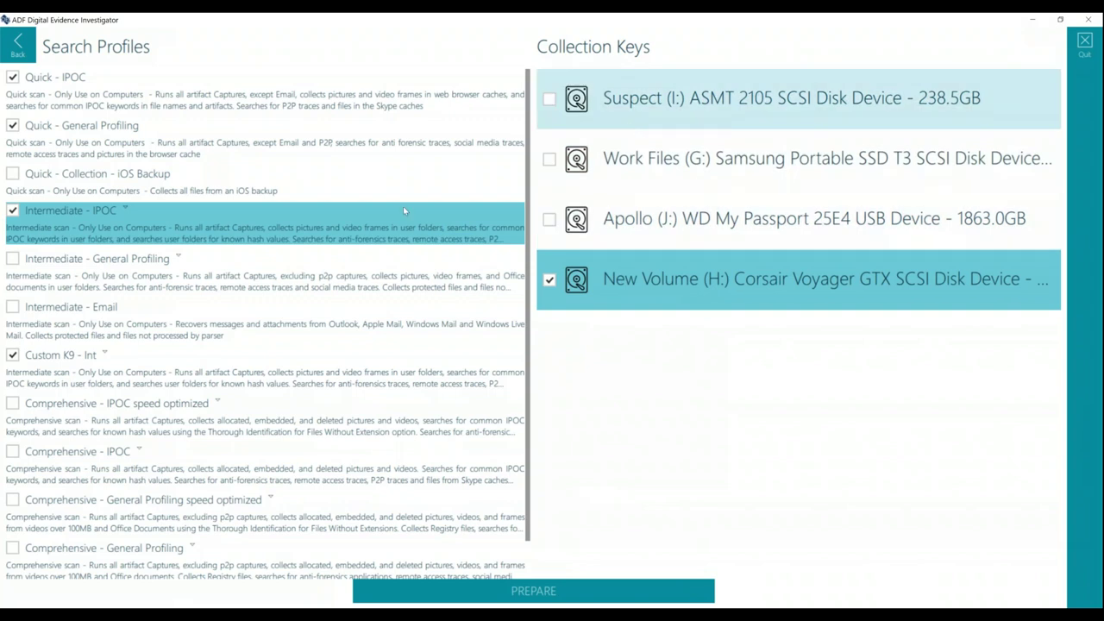
{"action": "left_click", "coordinate": [18, 43]}
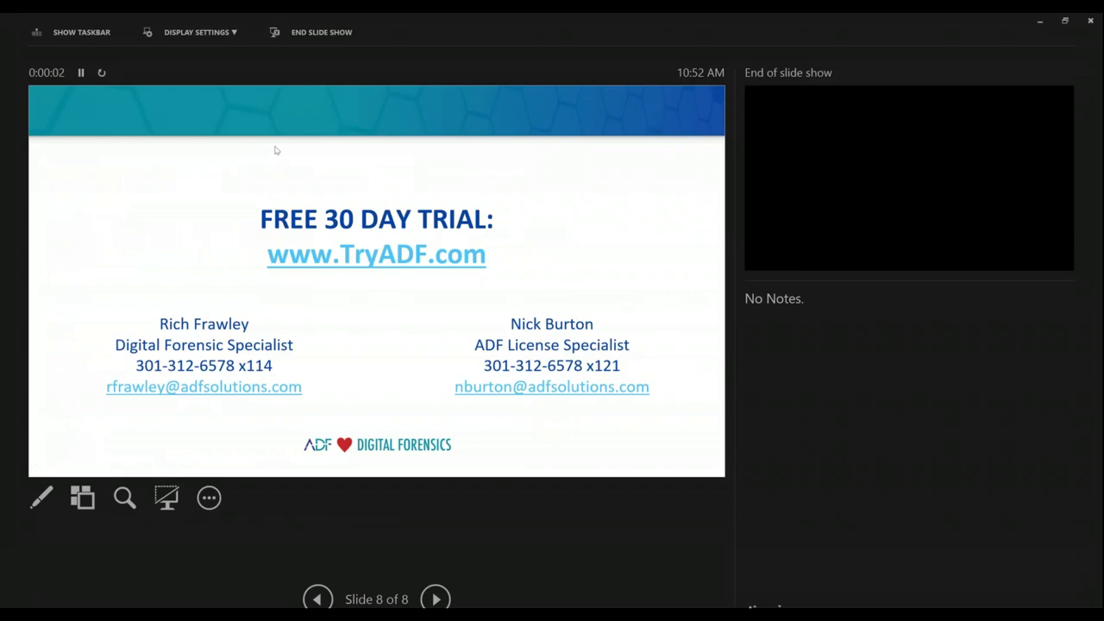
- Swap the presenter view and the slide show in the PowerPoint presentation
{"action": "left_click", "coordinate": [239, 33]}
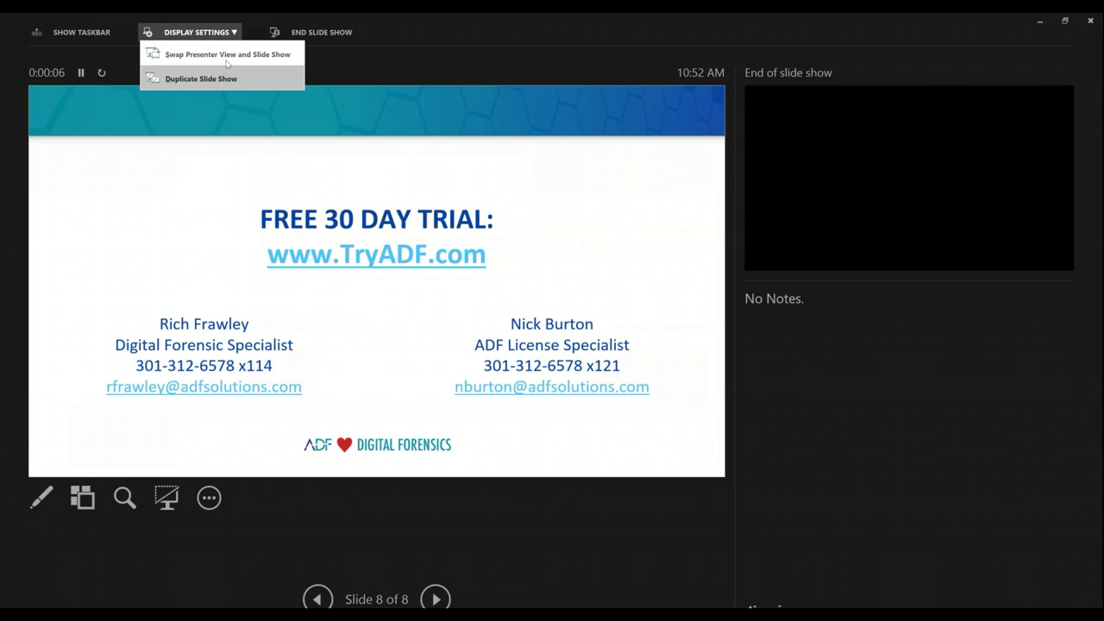
{"action": "left_click", "coordinate": [228, 59]}
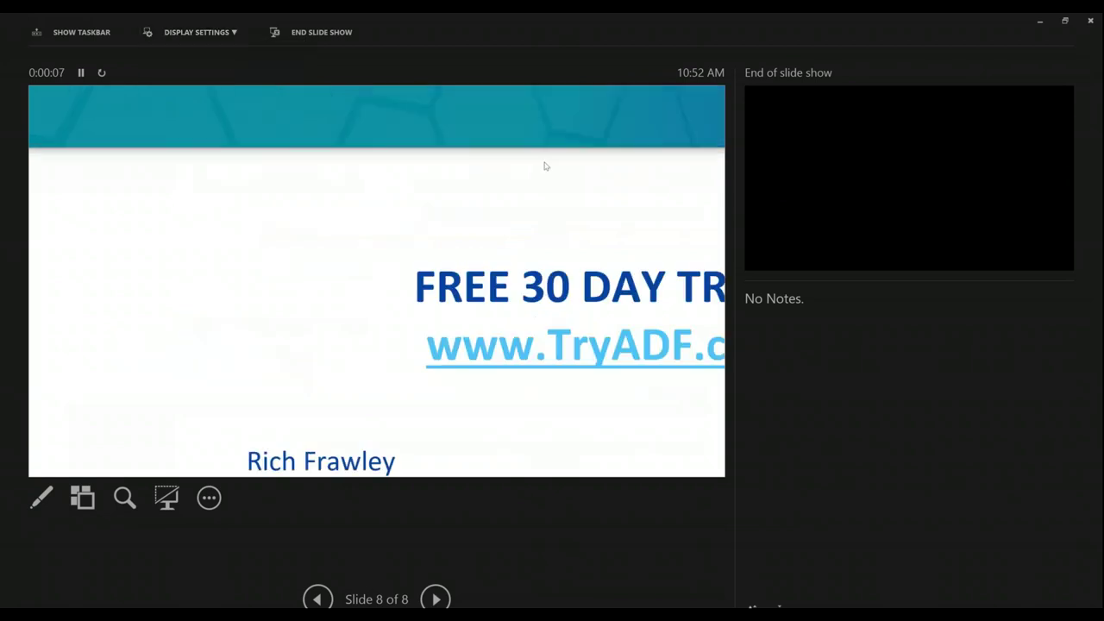